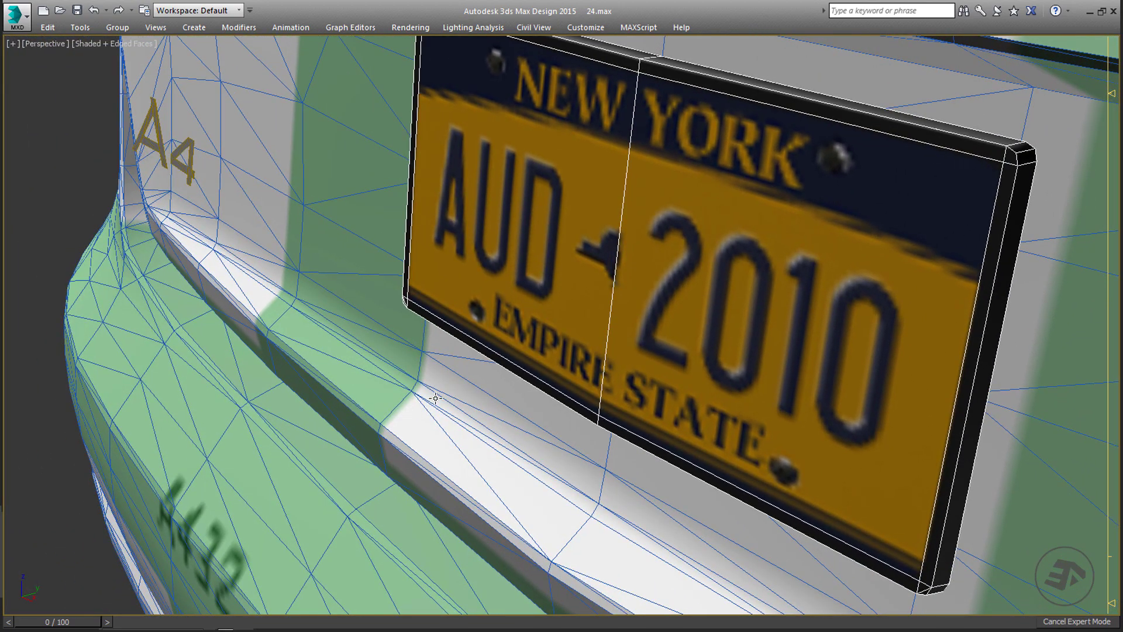
Step: Isolate the New York licence plate and its frame from the rest of the car
middle_click_drag(515, 377, 266, 391)
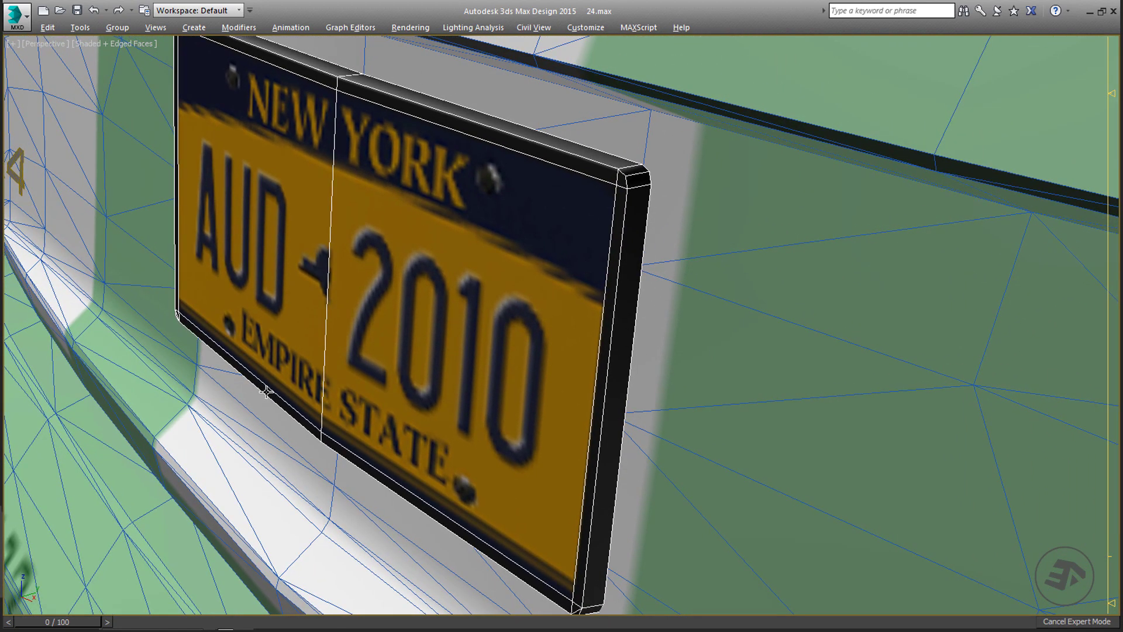
key("alt+q")
middle_click_drag(447, 391, 592, 418, "alt")
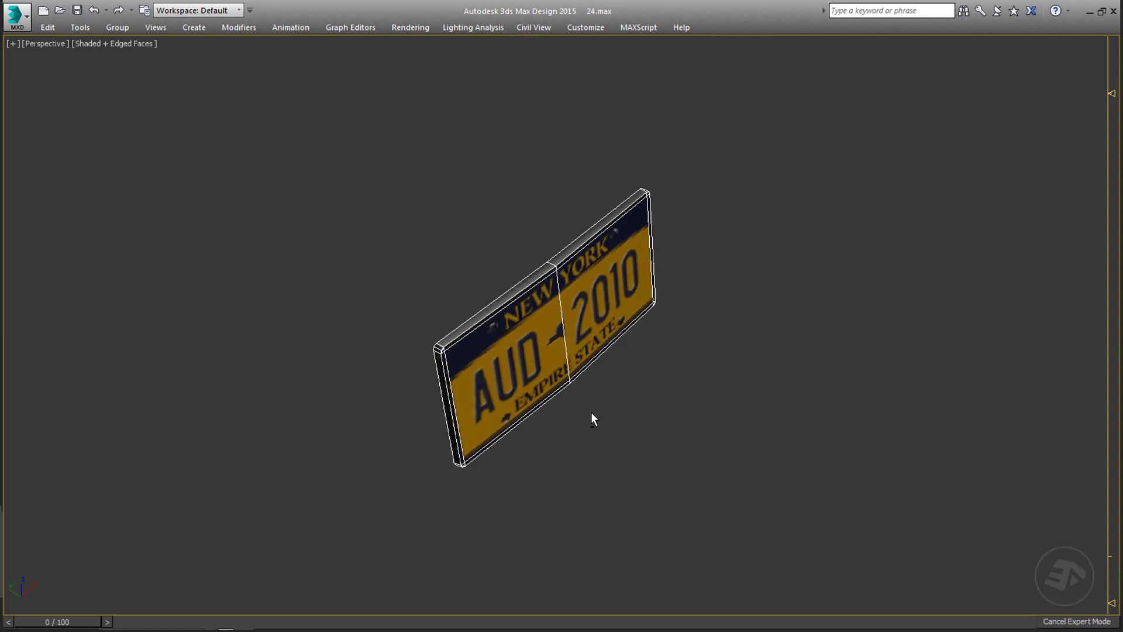
scroll(446, 328, "up", 5)
scroll(553, 367, "up", 3)
middle_click_drag(553, 367, 584, 350, "alt")
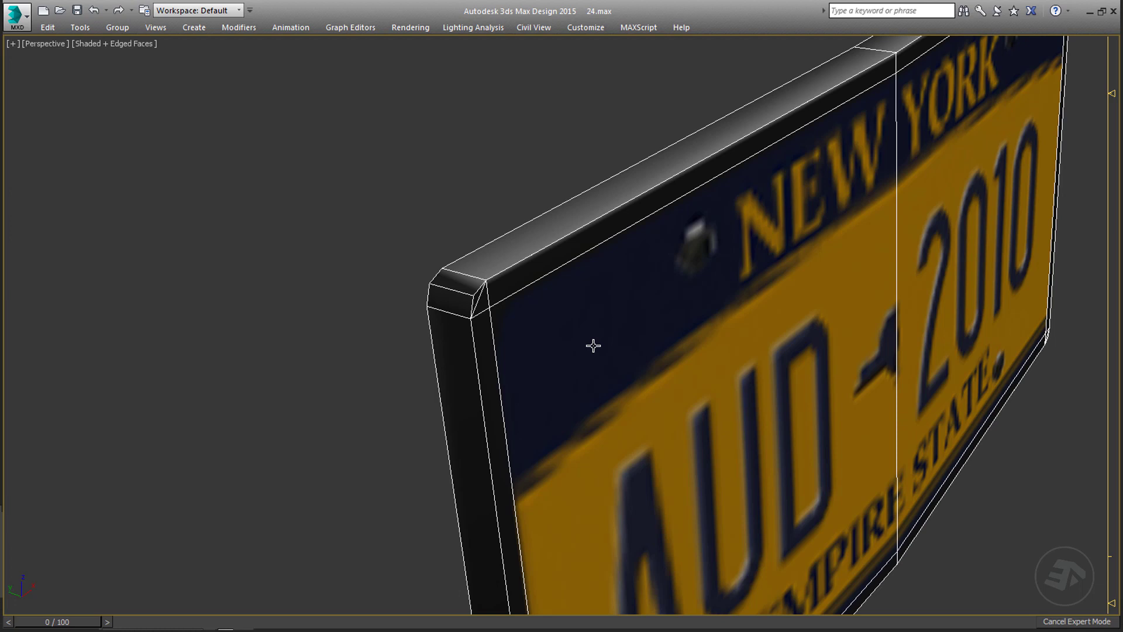
Step: Select the front plate object on its own and leave Expert Mode to restore the full interface
left_click(593, 346)
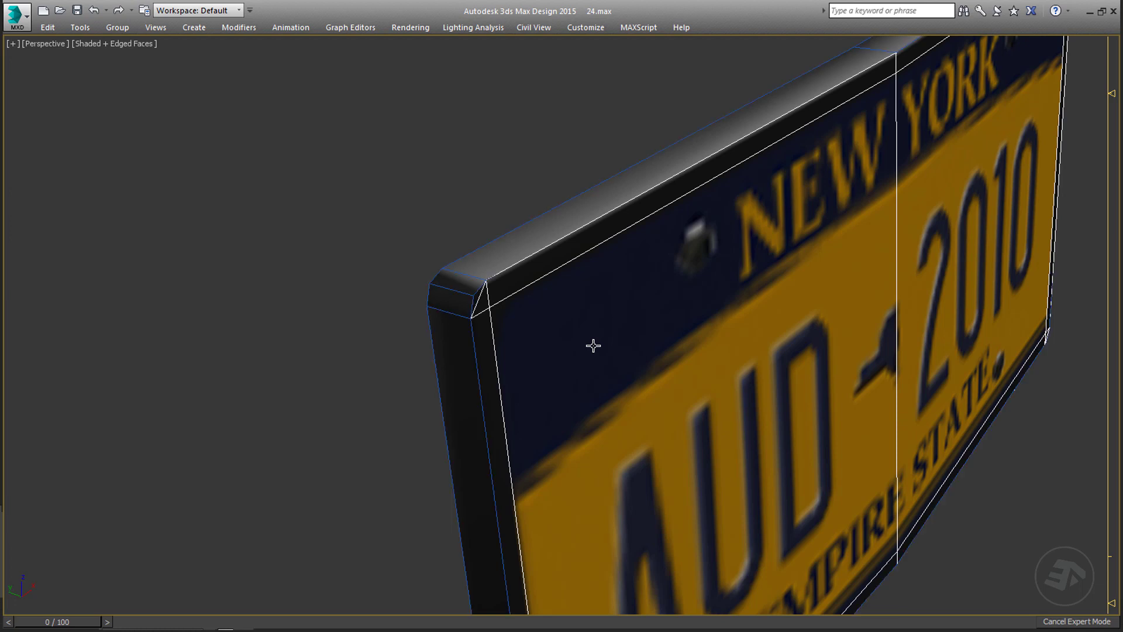
key("ctrl+x")
middle_click_drag(593, 343, 364, 204, "alt")
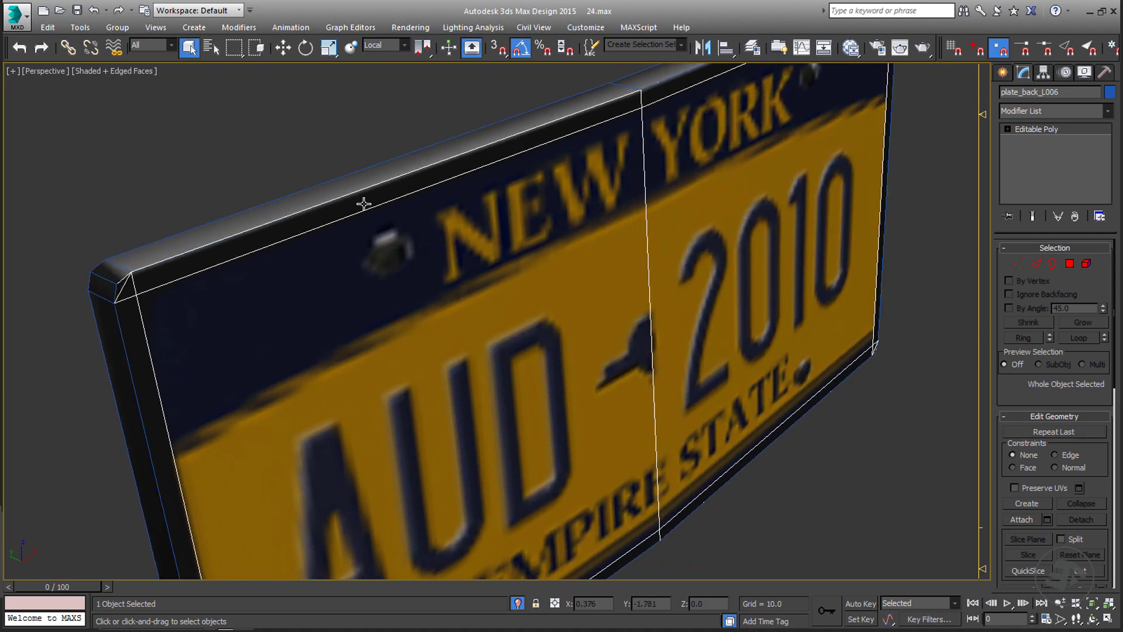
Step: Select the plastic frame around the plate and examine its upper, lower and side faces
left_click_drag(411, 248, 412, 249)
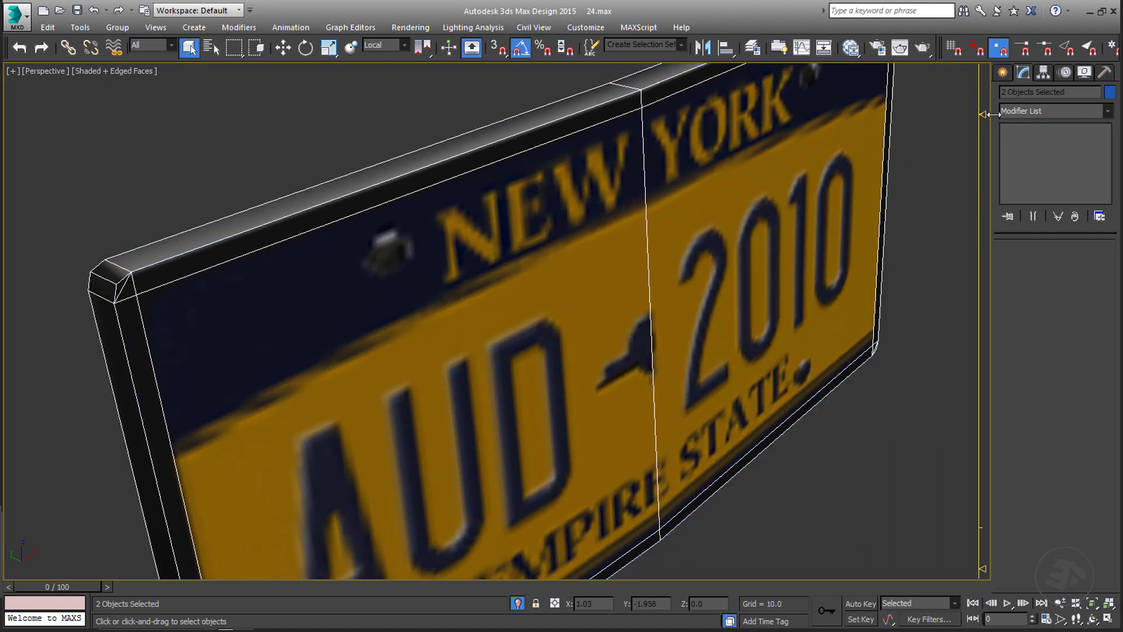
middle_click_drag(602, 243, 576, 198, "alt")
left_click(520, 155)
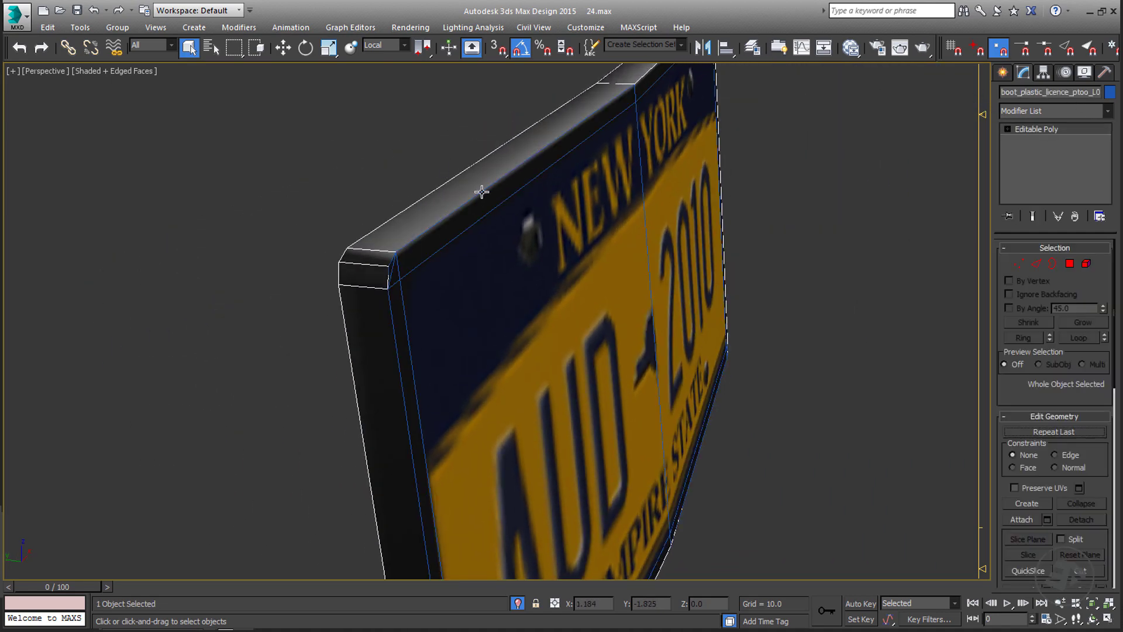
middle_click_drag(409, 219, 614, 170, "alt")
scroll(508, 318, "up", 4)
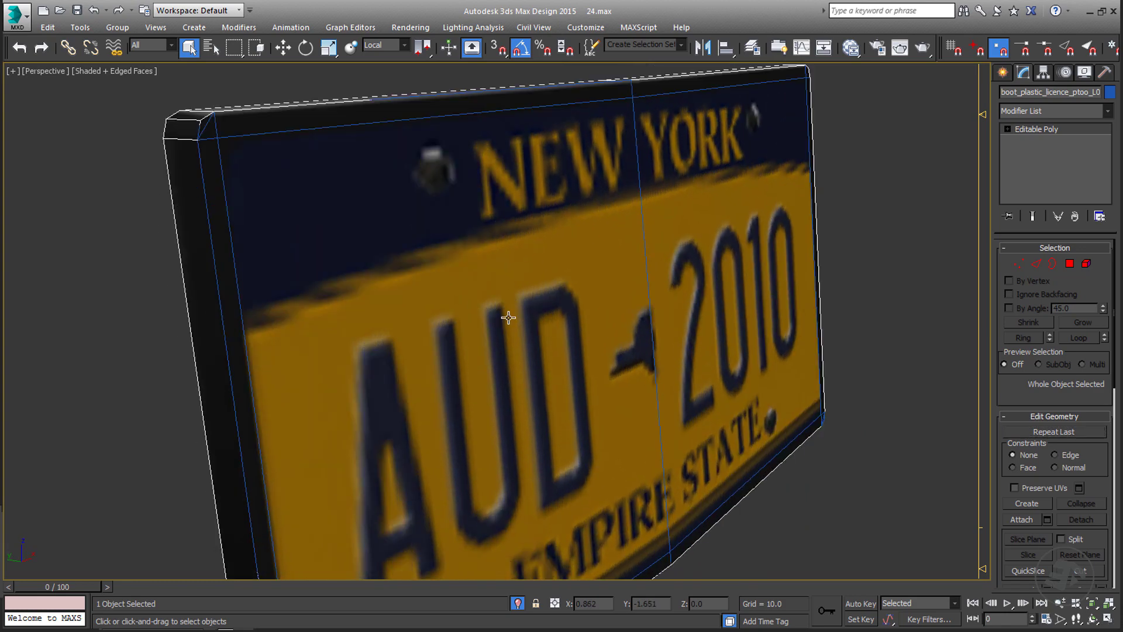
middle_click_drag(508, 318, 501, 258, "alt")
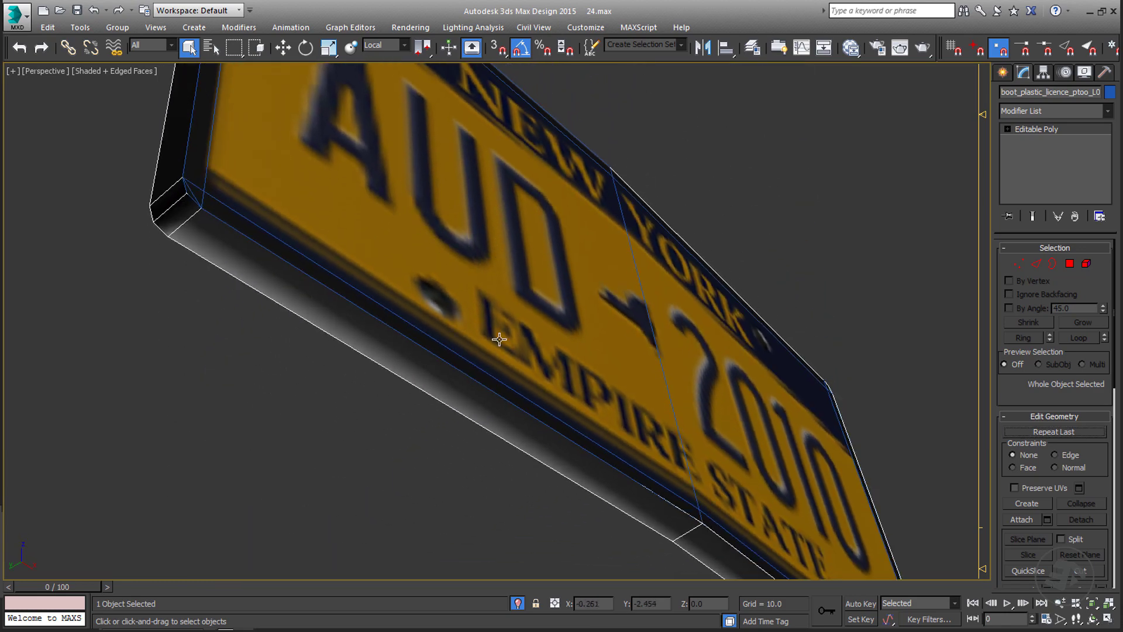
middle_click_drag(499, 339, 497, 436, "alt")
scroll(507, 415, "down", 4)
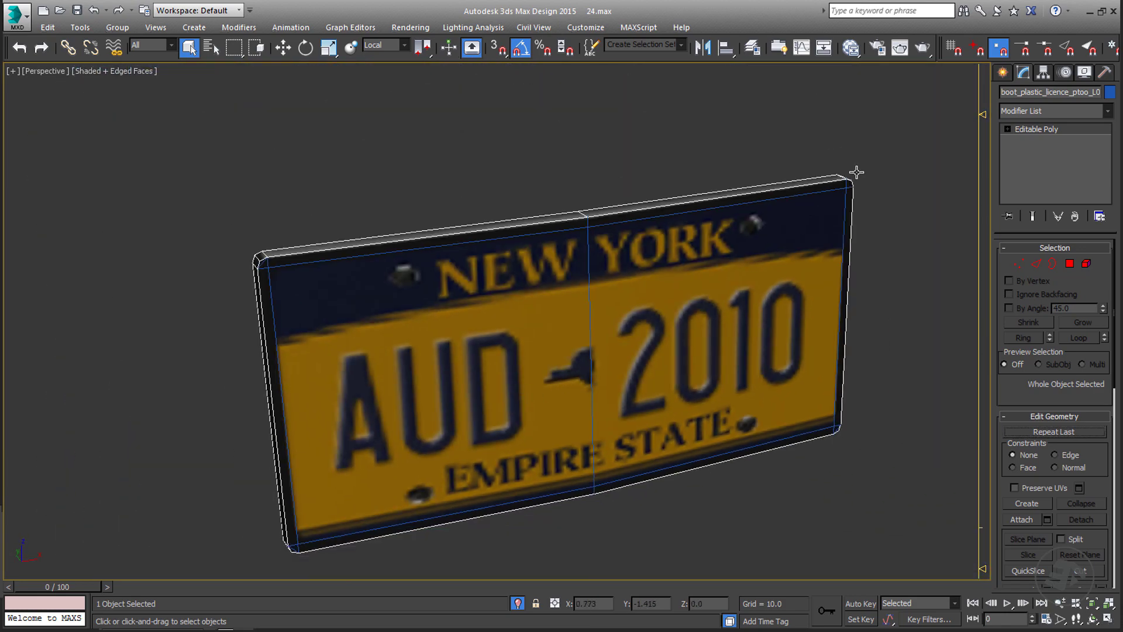
Step: Apply one Unwrap UVW modifier to both the plate and its frame and open the UV editor
left_click(749, 276, "ctrl")
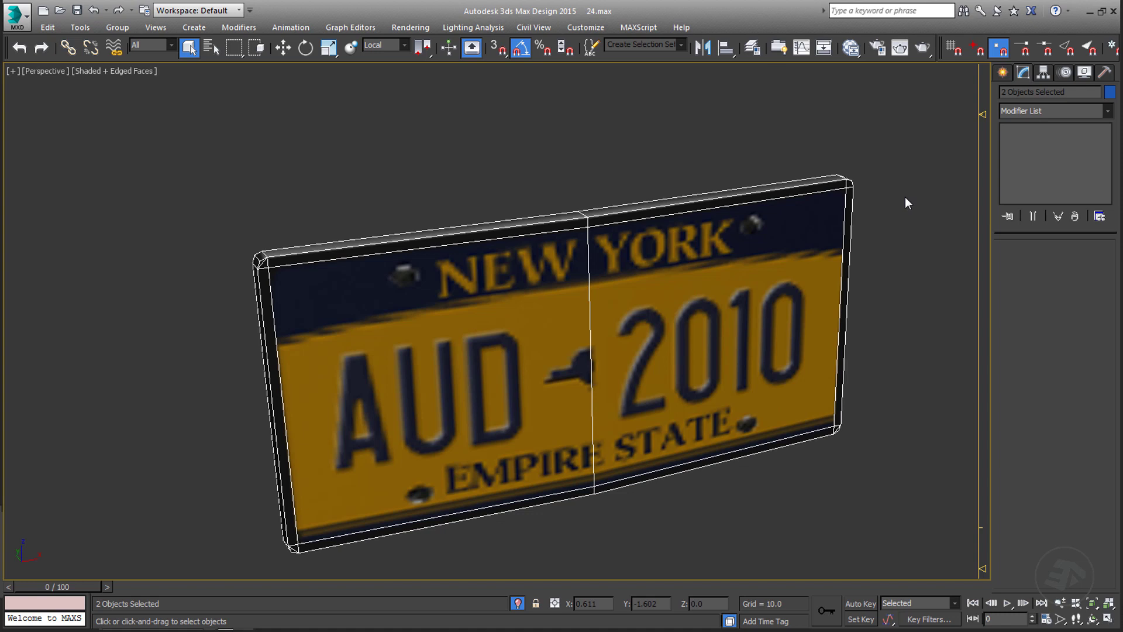
left_click(1108, 112)
key("u")
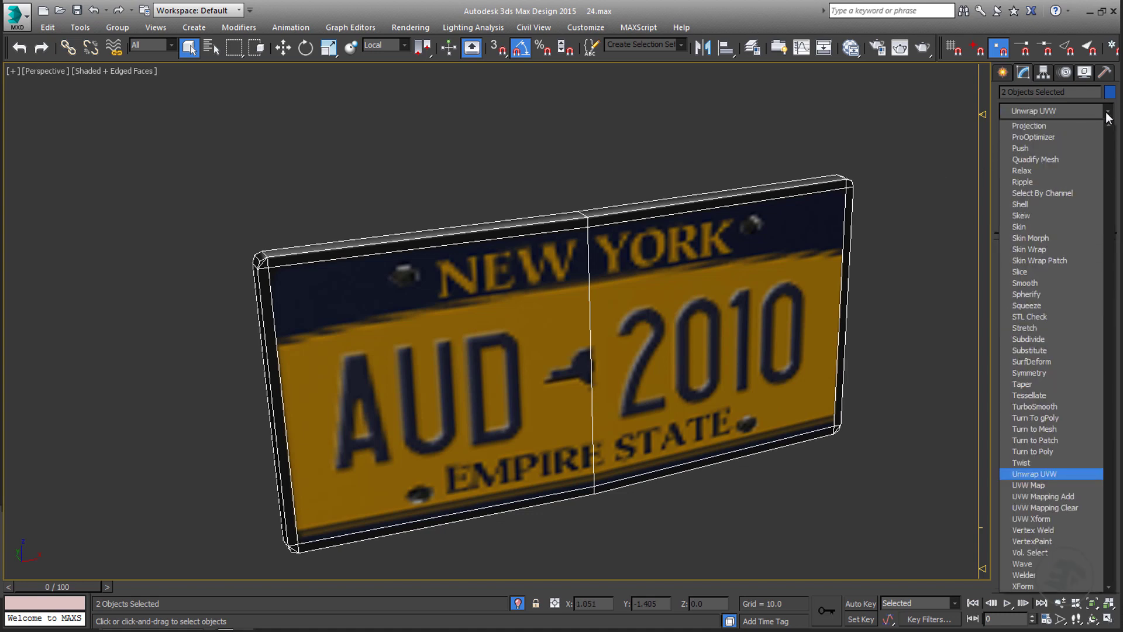
key("Return")
middle_click_drag(849, 300, 972, 294, "alt")
left_click(1045, 332)
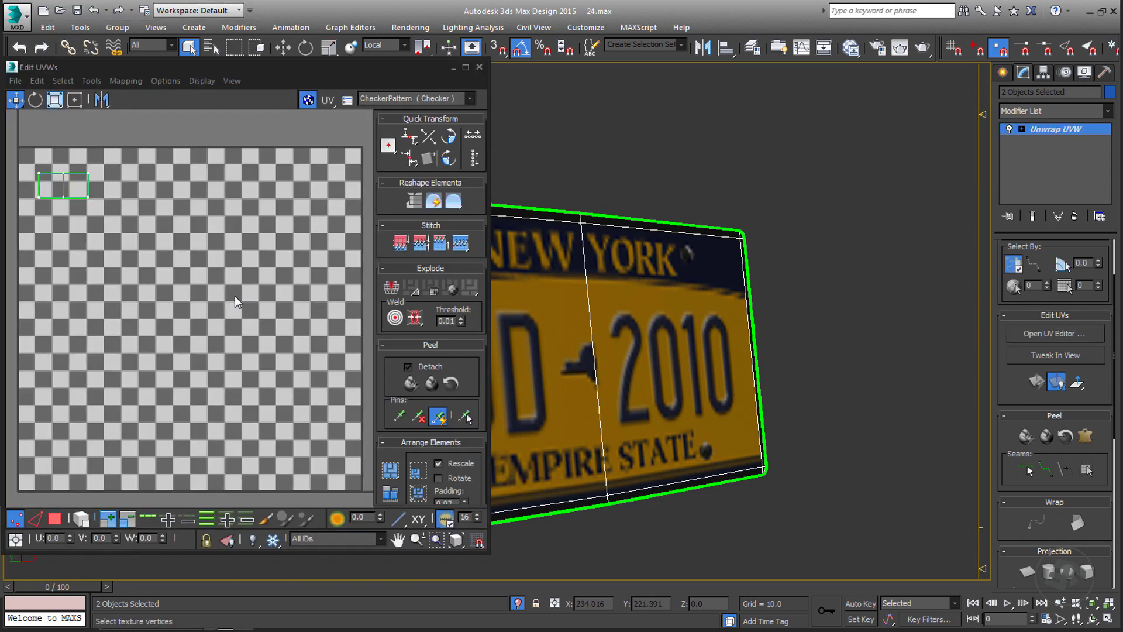
Step: Set the UV editor background to Map #22 (Audi_A4_sign_1.png)
scroll(215, 272, "up", 8)
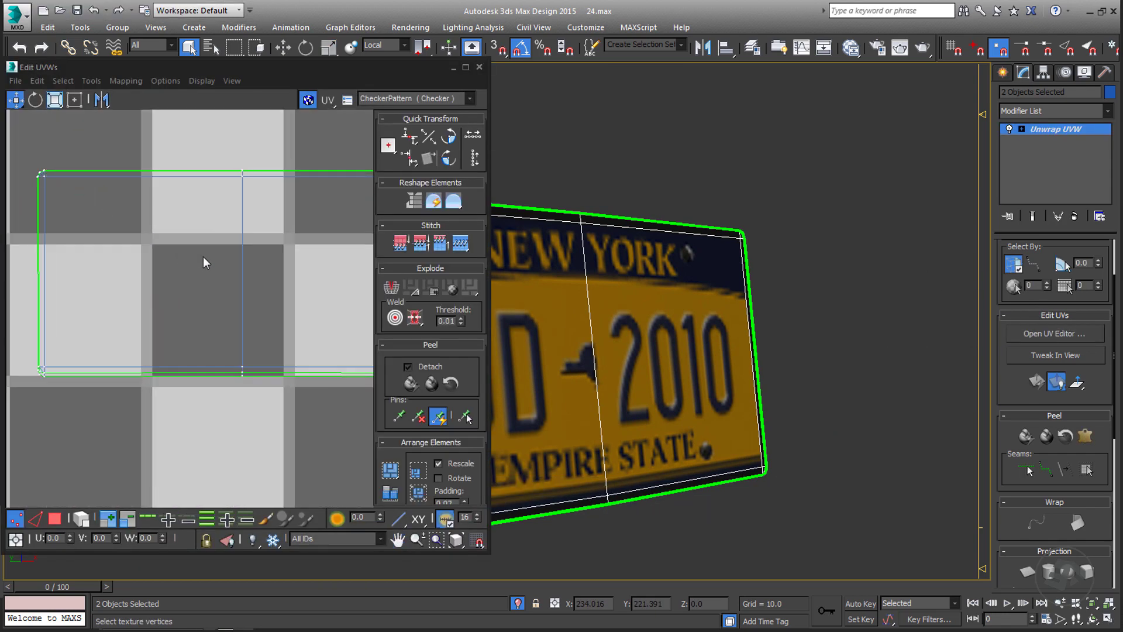
left_click(405, 98)
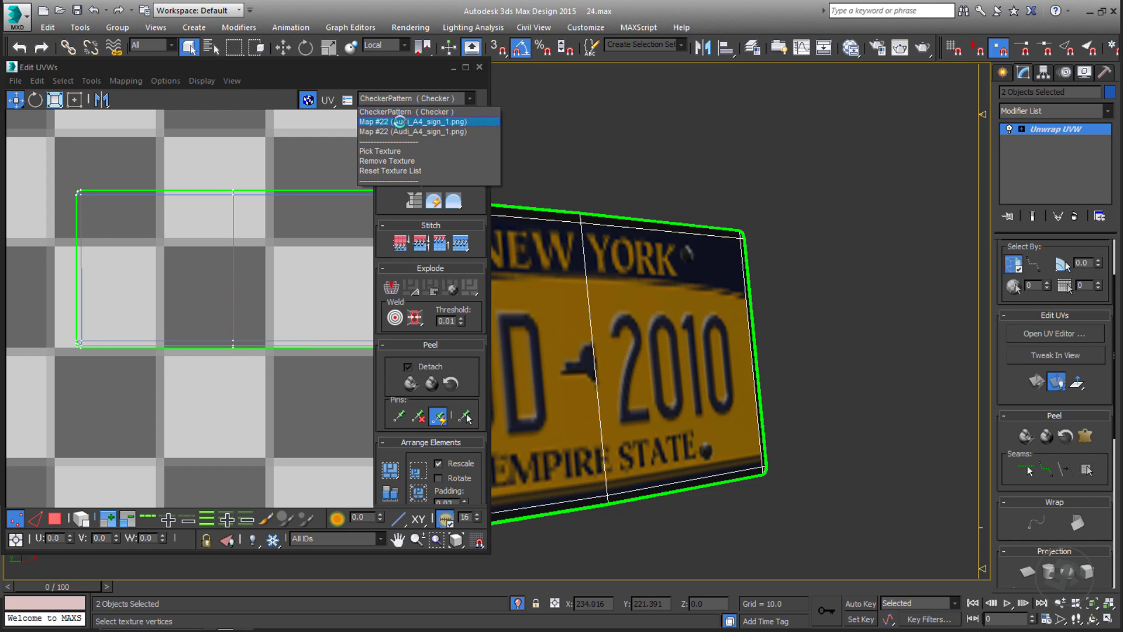
left_click(403, 117)
Step: Enable polygon selection by element and select the UV element of the frame's outer sides
middle_click_drag(241, 244, 206, 248)
scroll(339, 205, "up", 8)
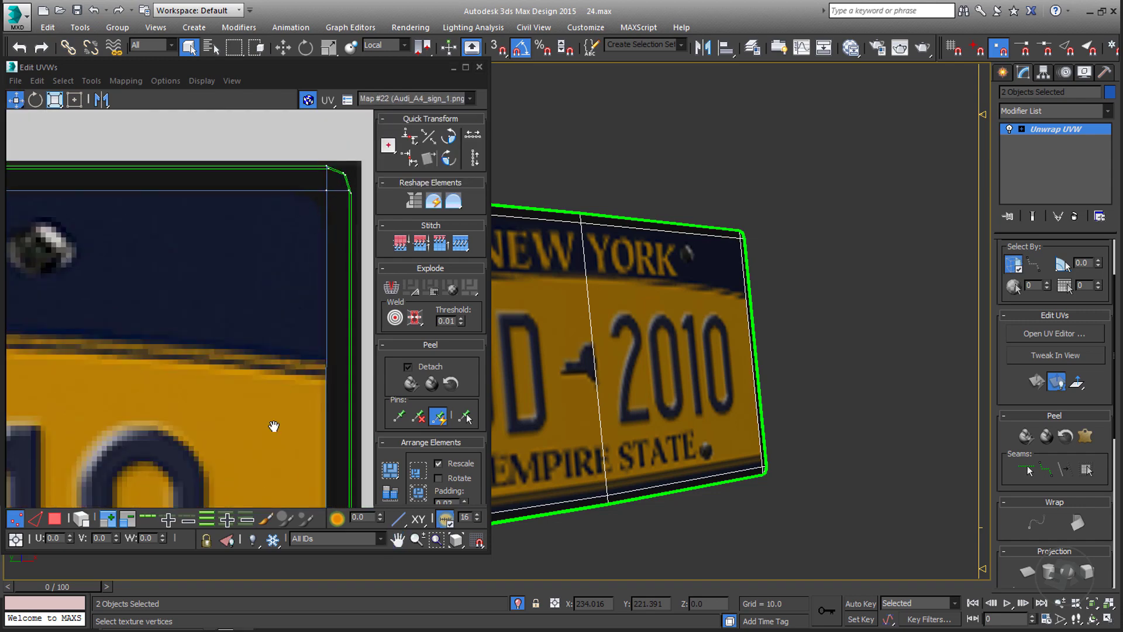
middle_click_drag(274, 426, 271, 166)
middle_click_drag(283, 310, 283, 125)
middle_click_drag(336, 413, 314, 338)
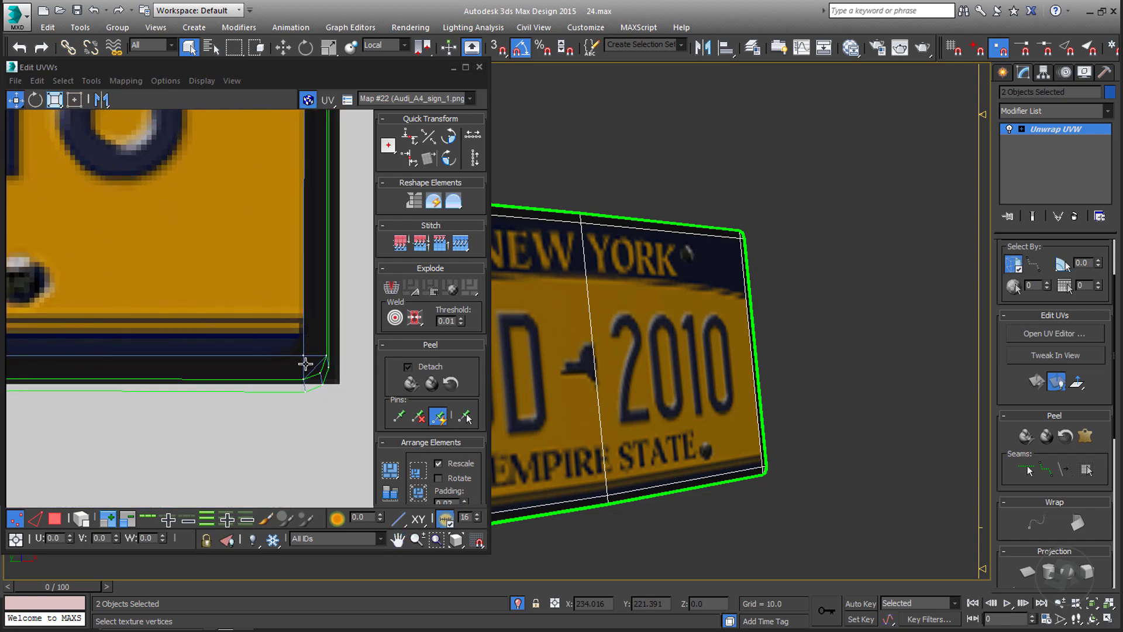
scroll(311, 400, "up", 3)
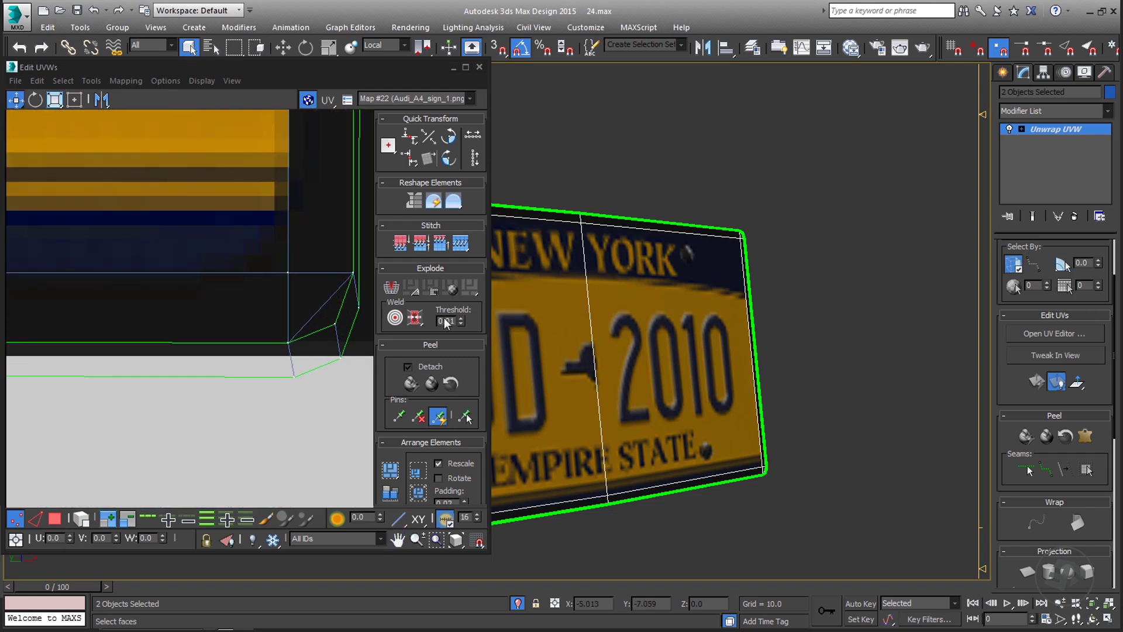
left_click(55, 519)
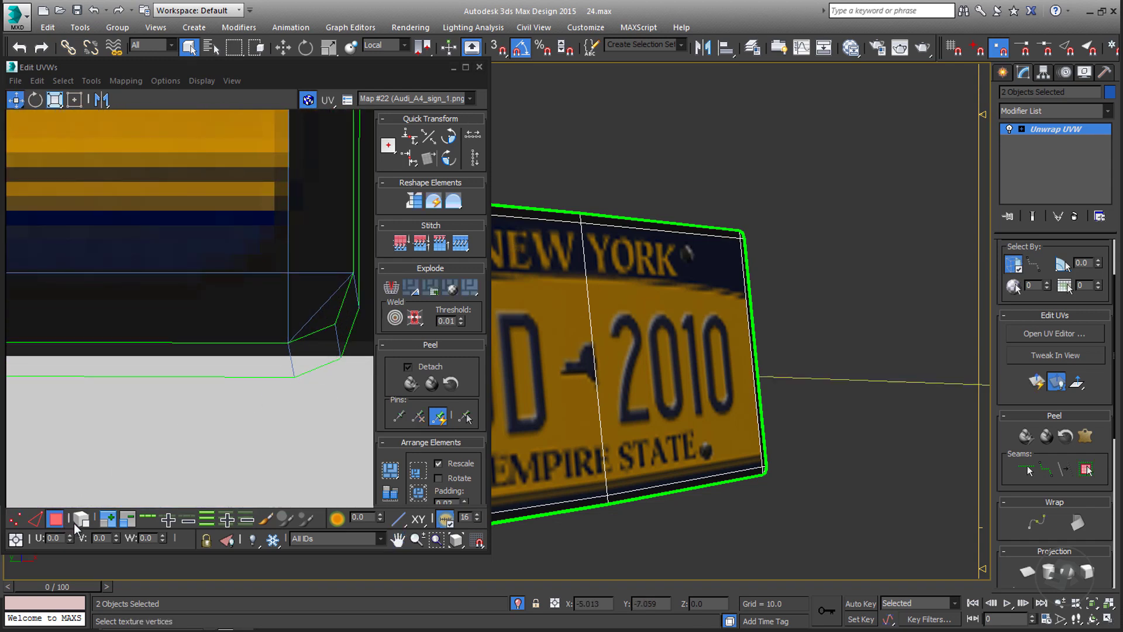
left_click(82, 519)
left_click(312, 367)
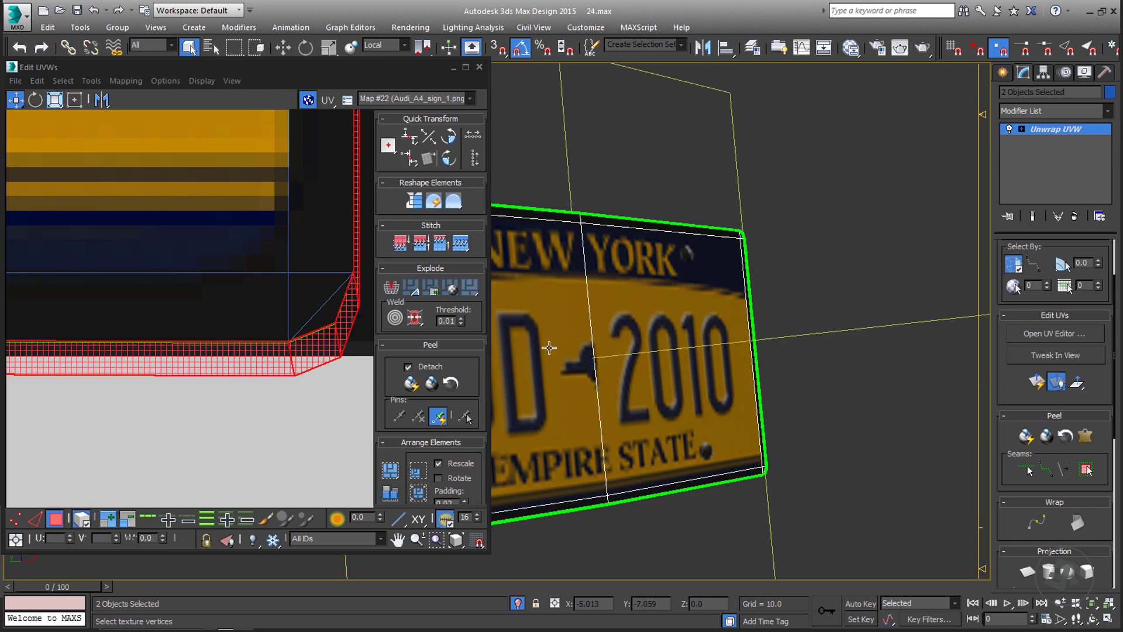
Step: Examine how the selected frame-side UVs line up with the lower edge of the plate texture
middle_click_drag(550, 348, 766, 275)
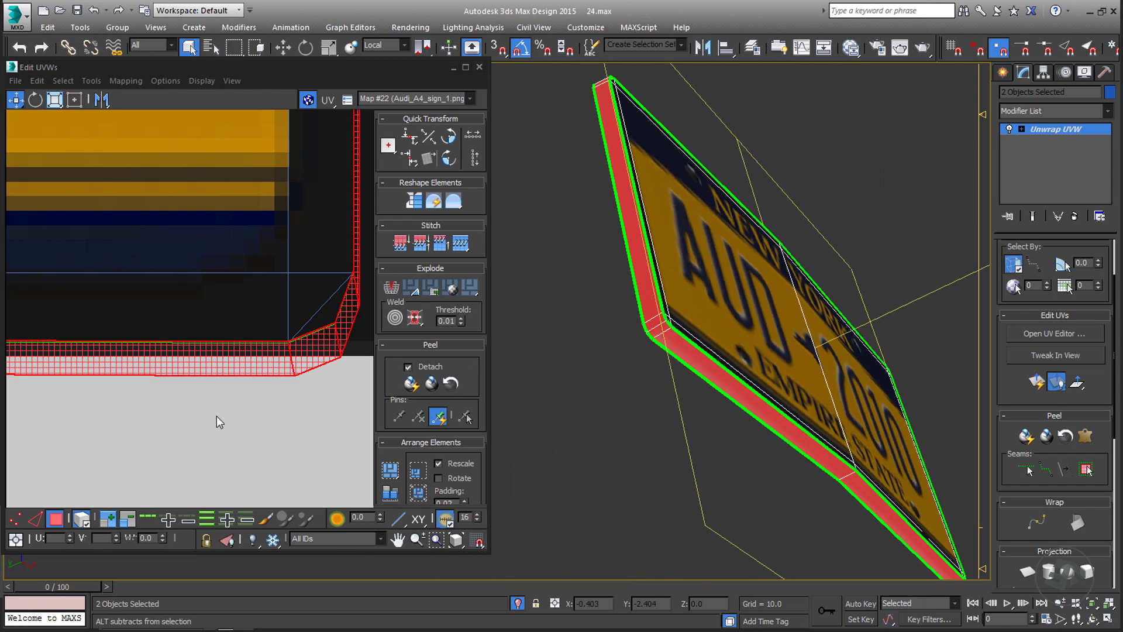
scroll(246, 358, "down", 2)
scroll(248, 368, "down", 2)
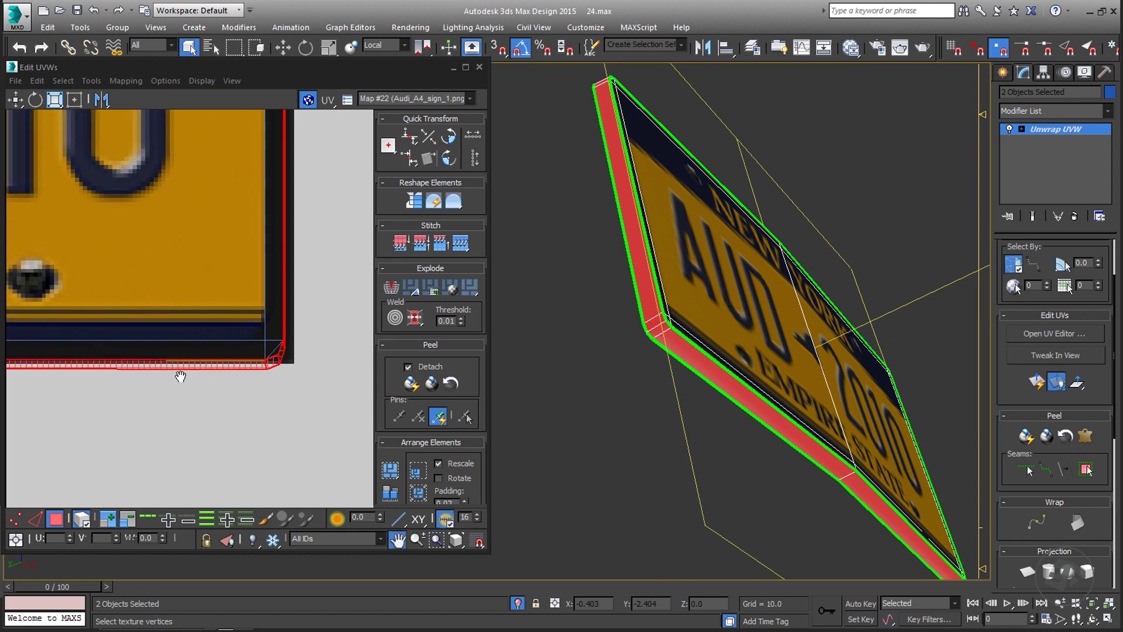
middle_click_drag(161, 372, 283, 404)
middle_click_drag(175, 401, 345, 421)
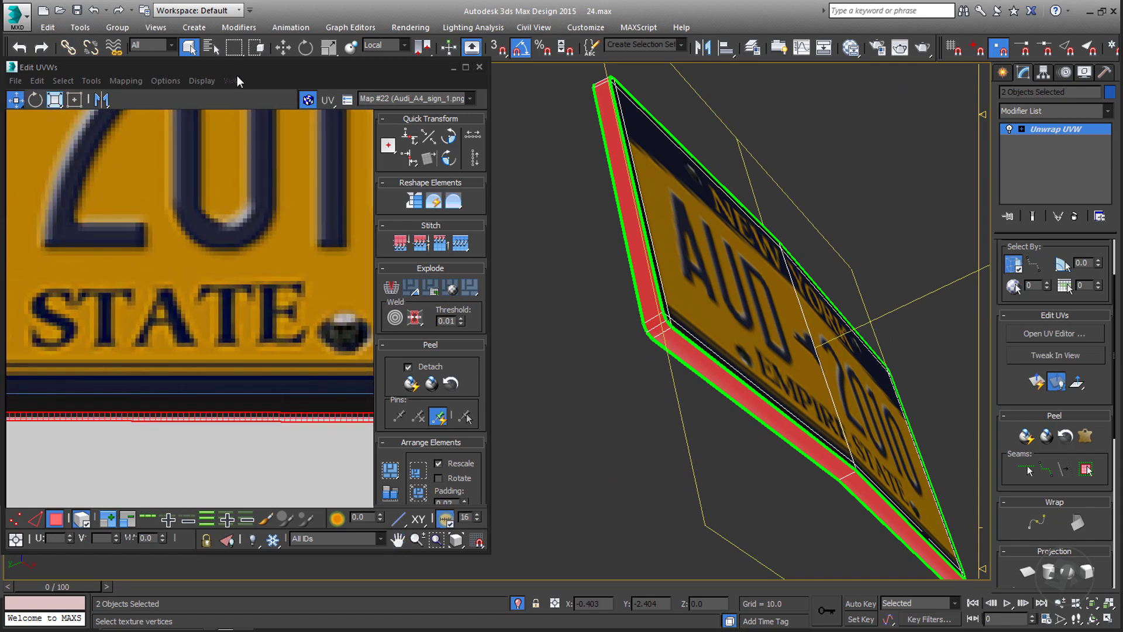
mouse_move(237, 76)
left_mouse_down()
mouse_move(291, 77)
mouse_move(241, 73)
left_mouse_up()
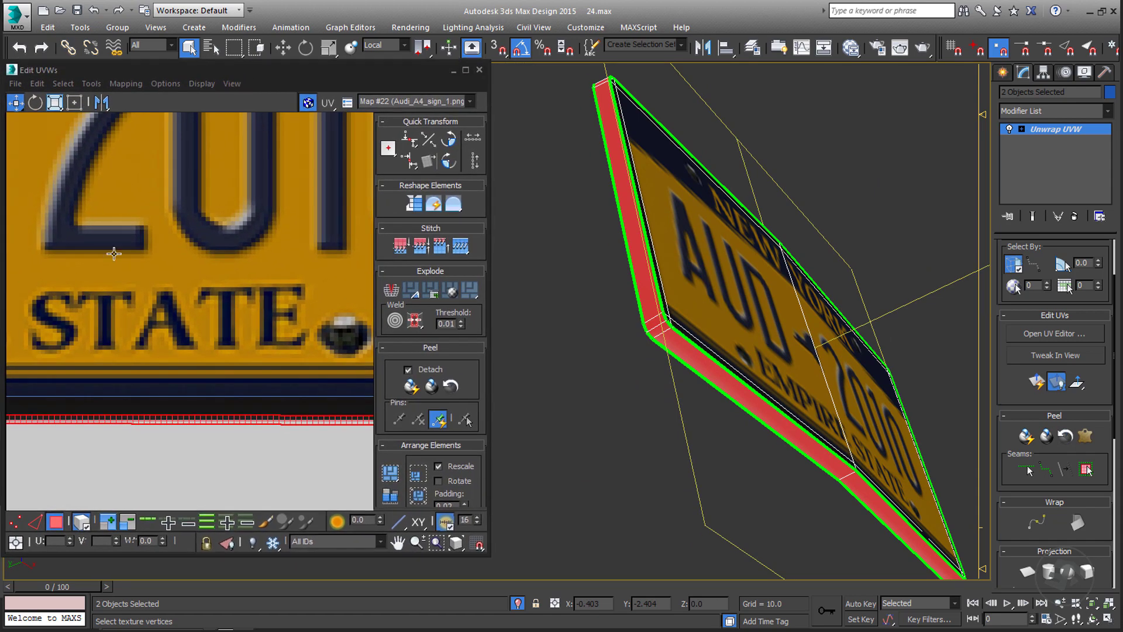
scroll(128, 430, "down", 3)
scroll(65, 424, "up", 5)
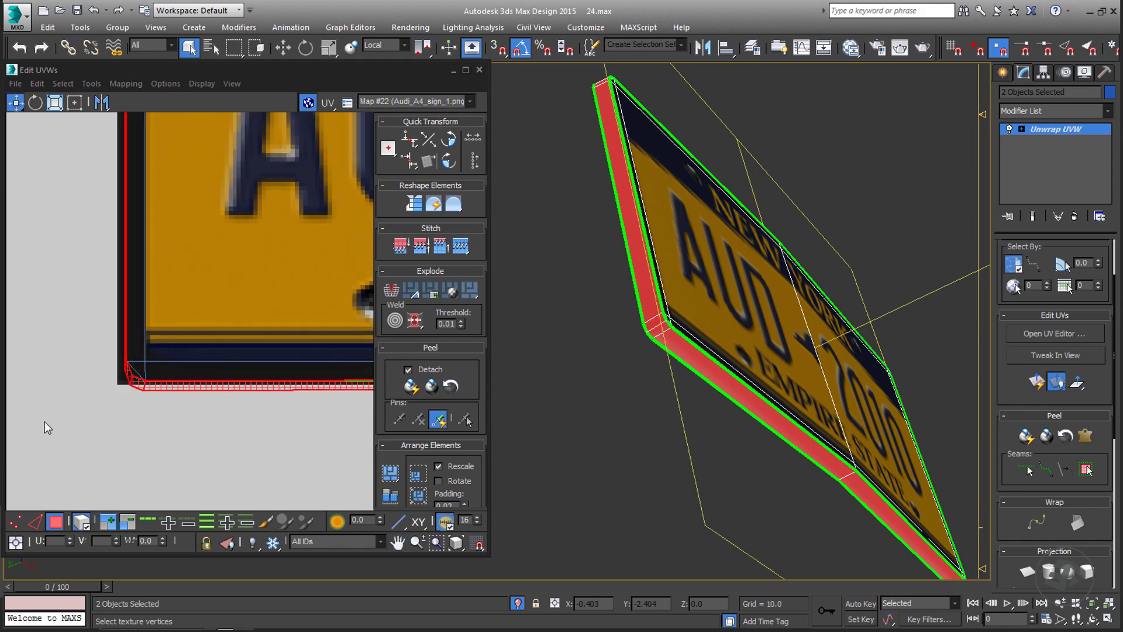
Step: Compare the frame's lower and upper sides in the viewport with their UV strips on the plate texture
left_click(717, 402)
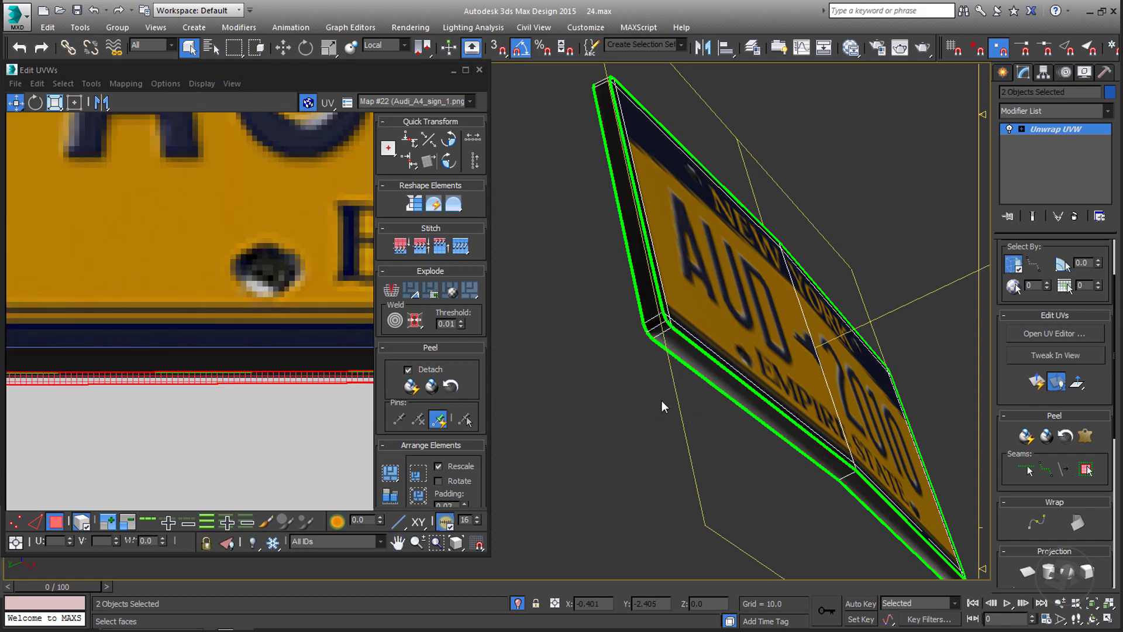
middle_click_drag(710, 378, 708, 425)
scroll(225, 366, "down", 4)
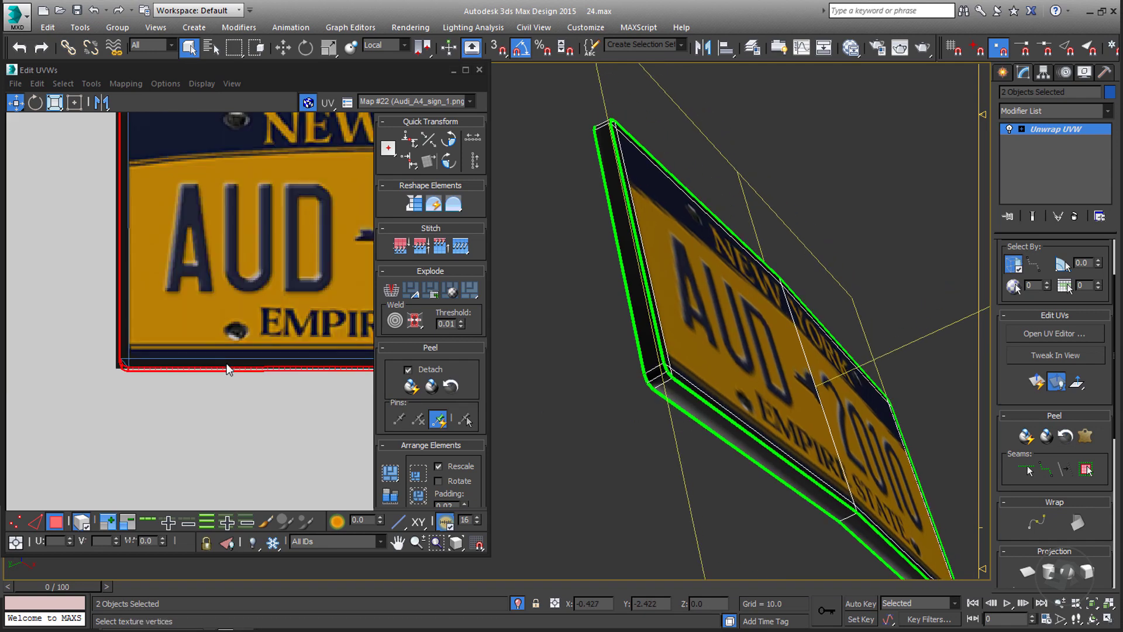
middle_click_drag(248, 288, 240, 387)
scroll(199, 241, "up", 10)
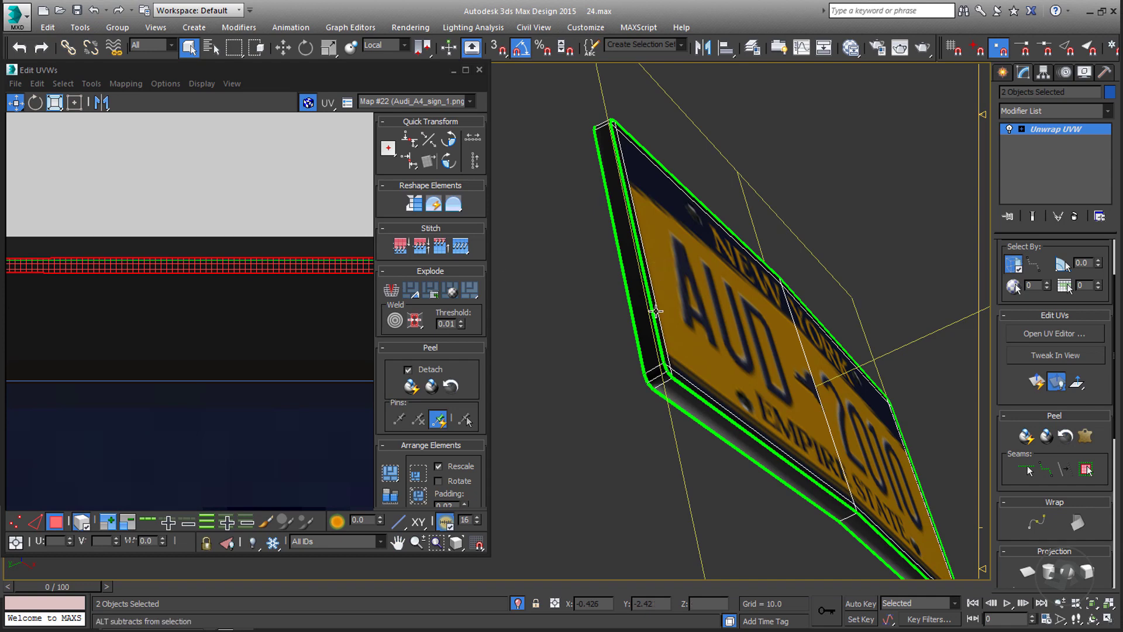
middle_click_drag(652, 311, 649, 433, "alt")
scroll(789, 306, "up", 3)
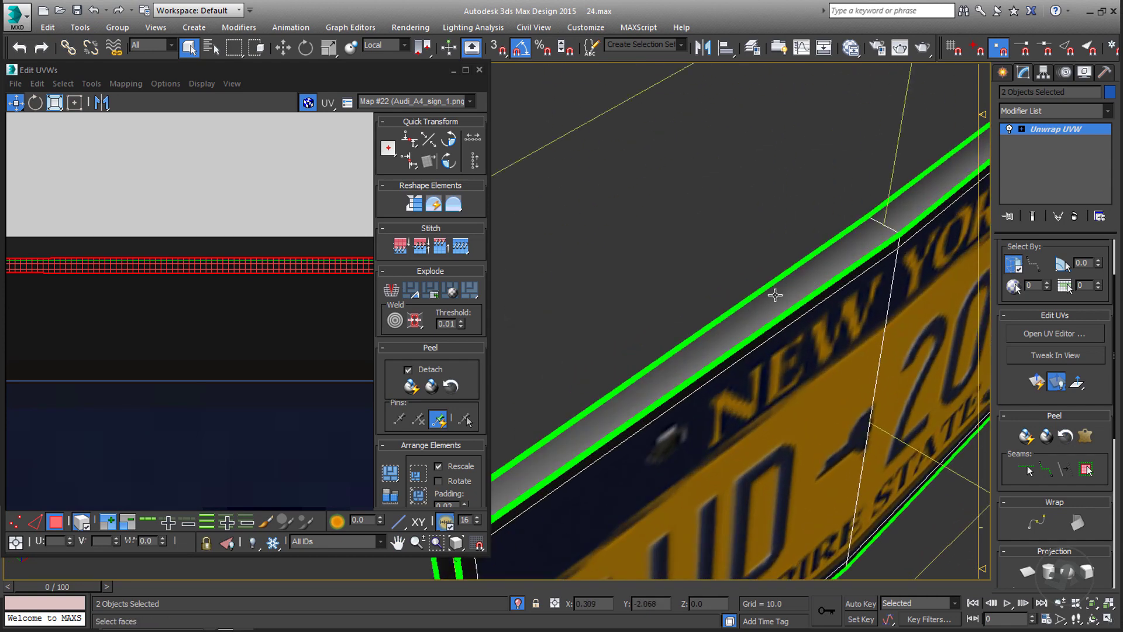
scroll(248, 321, "down", 8)
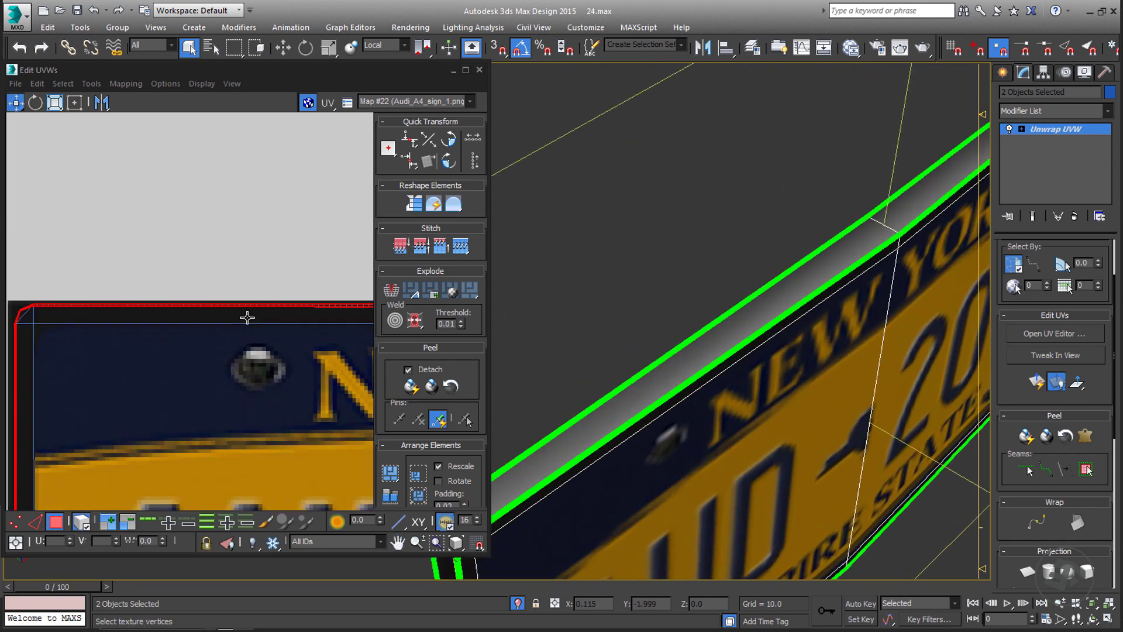
middle_click_drag(278, 390, 128, 261)
scroll(222, 271, "down", 3)
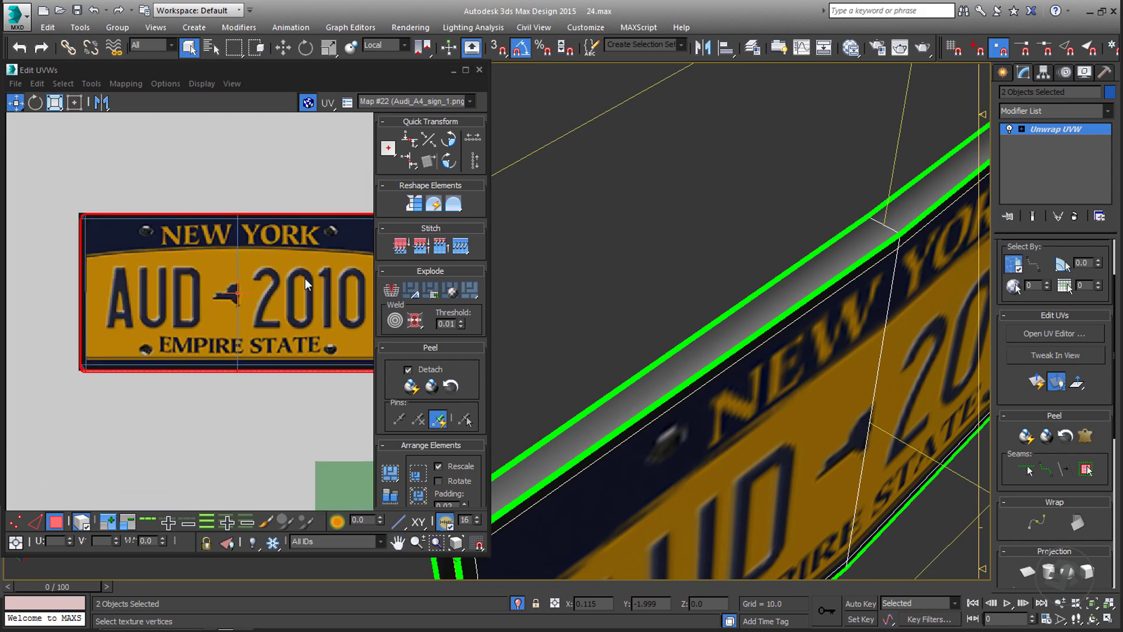
middle_click_drag(306, 283, 175, 310)
Step: Switch to vertex selection and select the UV vertices at the outer upper corner of the frame
middle_click_drag(854, 308, 885, 272, "alt")
scroll(293, 263, "up", 5)
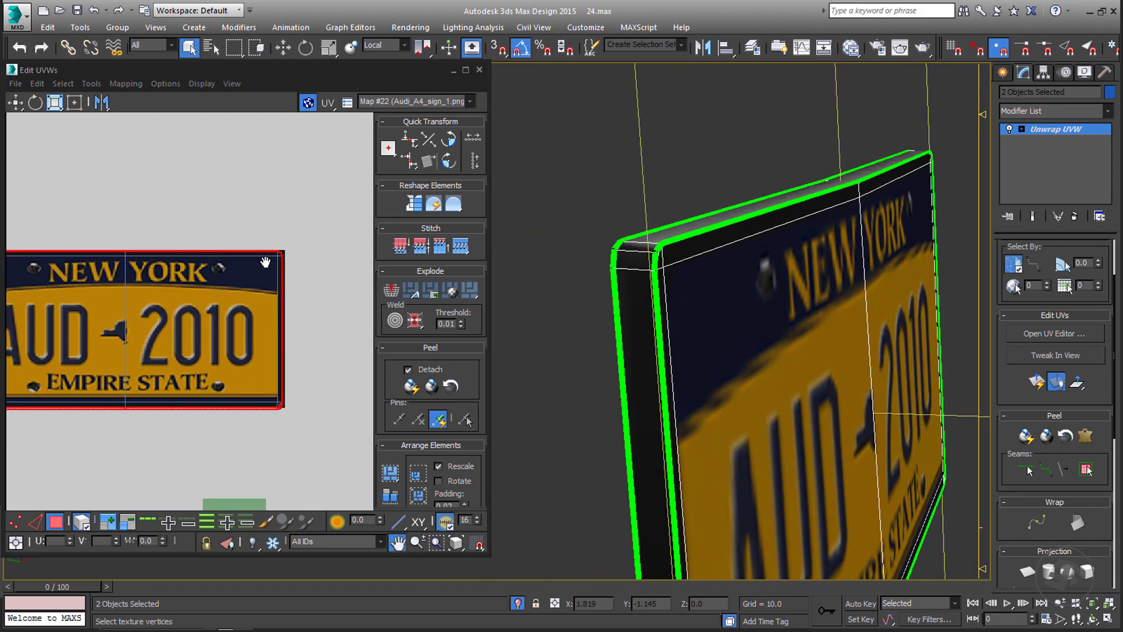
scroll(290, 259, "up", 3)
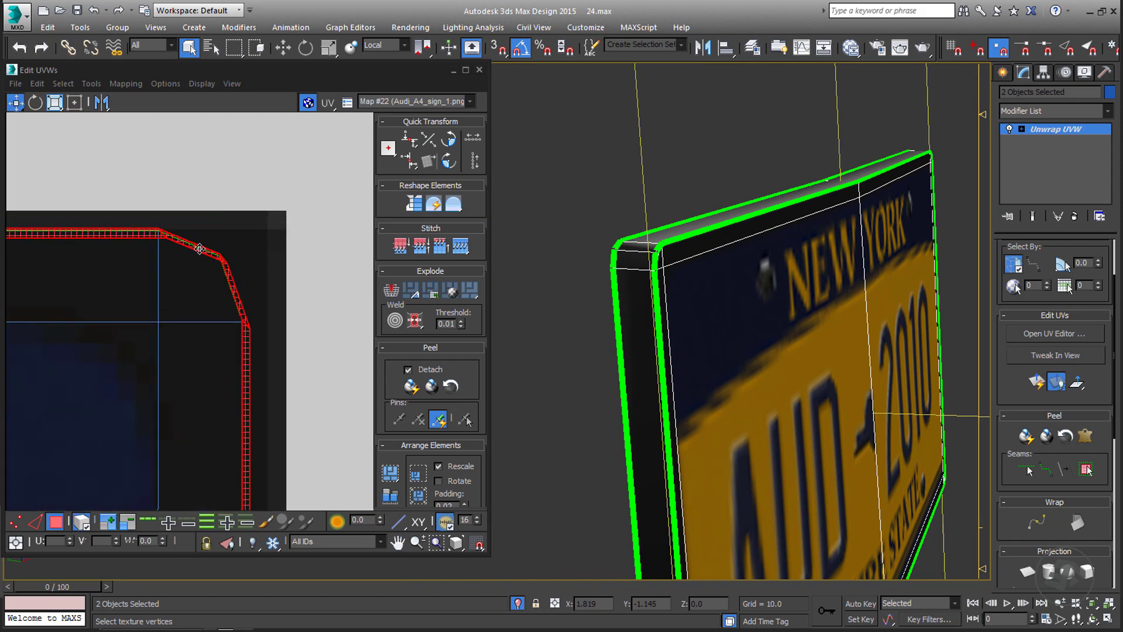
scroll(200, 248, "up", 3)
middle_click_drag(170, 257, 263, 268)
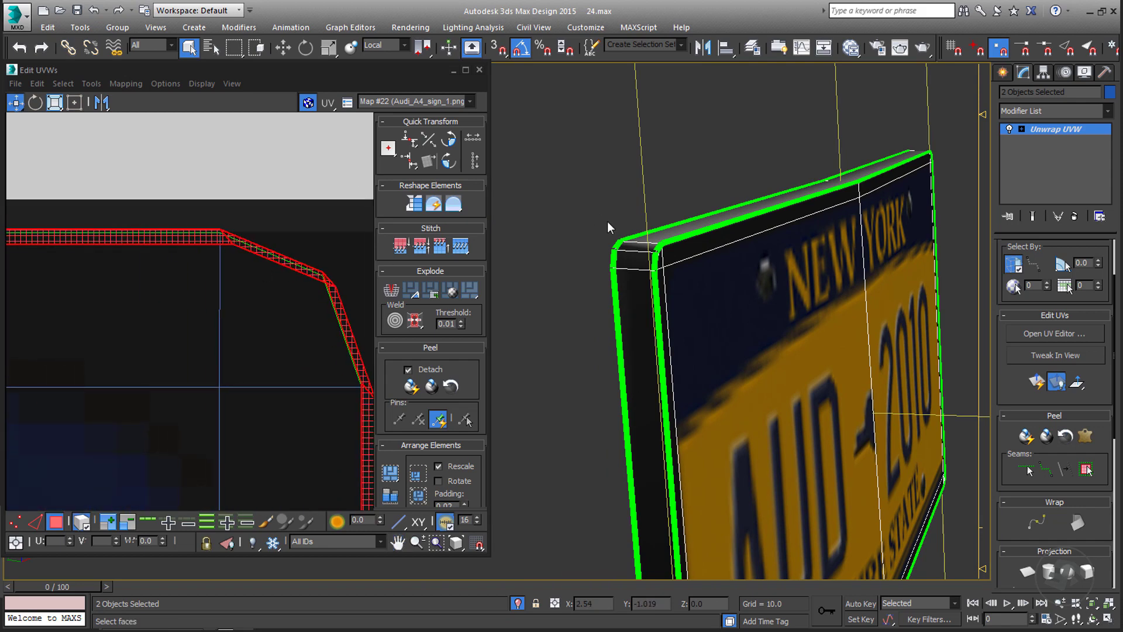
key("1")
left_click_drag(607, 226, 628, 251)
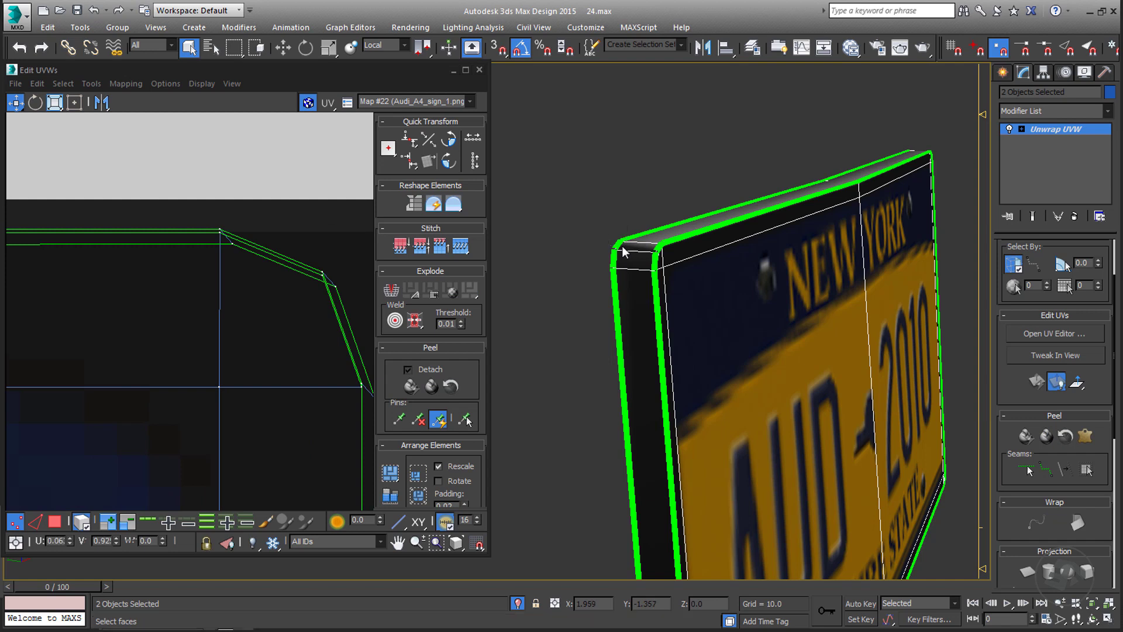
Step: Examine the frame's UV outlines along the upper edge of the plate texture, from the upper-right to the upper-left corner
left_click_drag(1095, 303, 1086, 413)
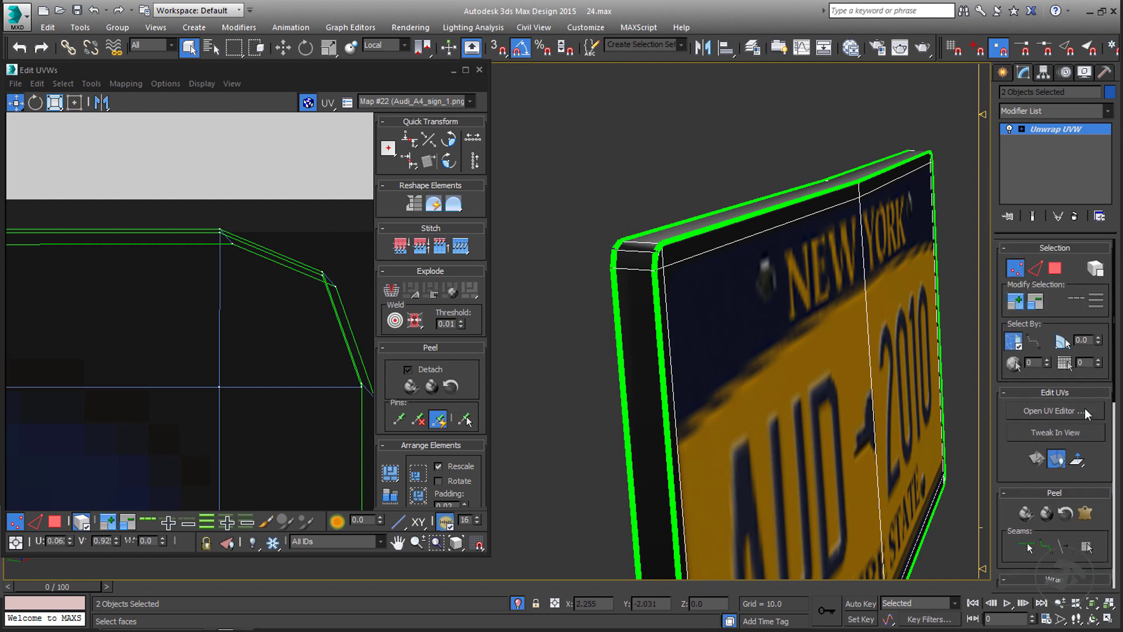
middle_click_drag(261, 281, 304, 283)
scroll(303, 283, "down", 5)
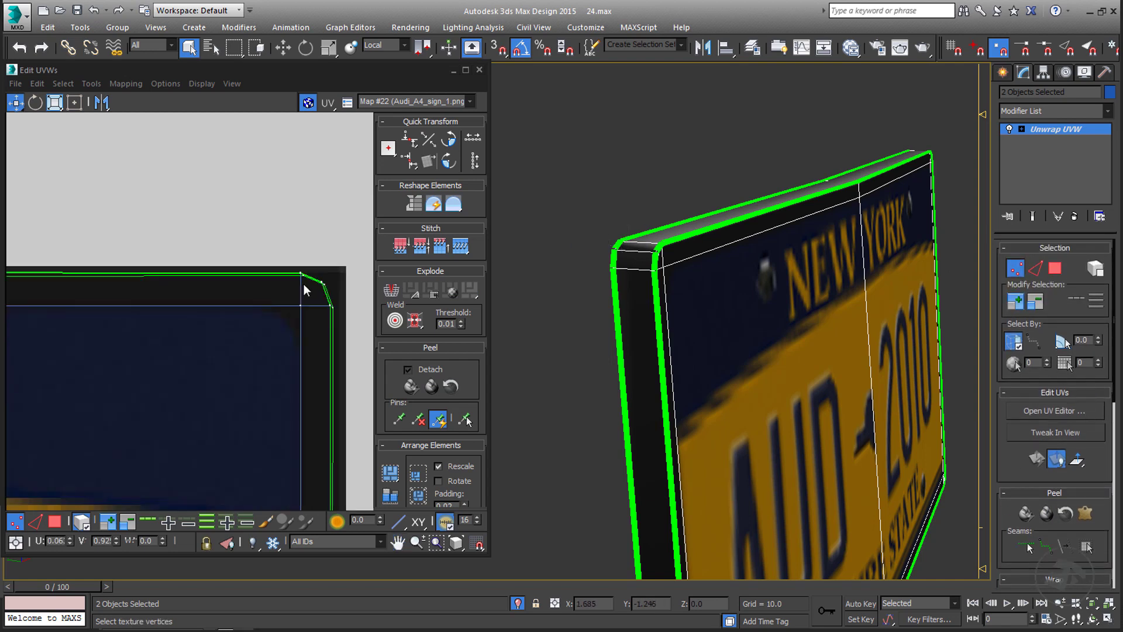
middle_click_drag(94, 301, 474, 348)
middle_click_drag(125, 347, 584, 334)
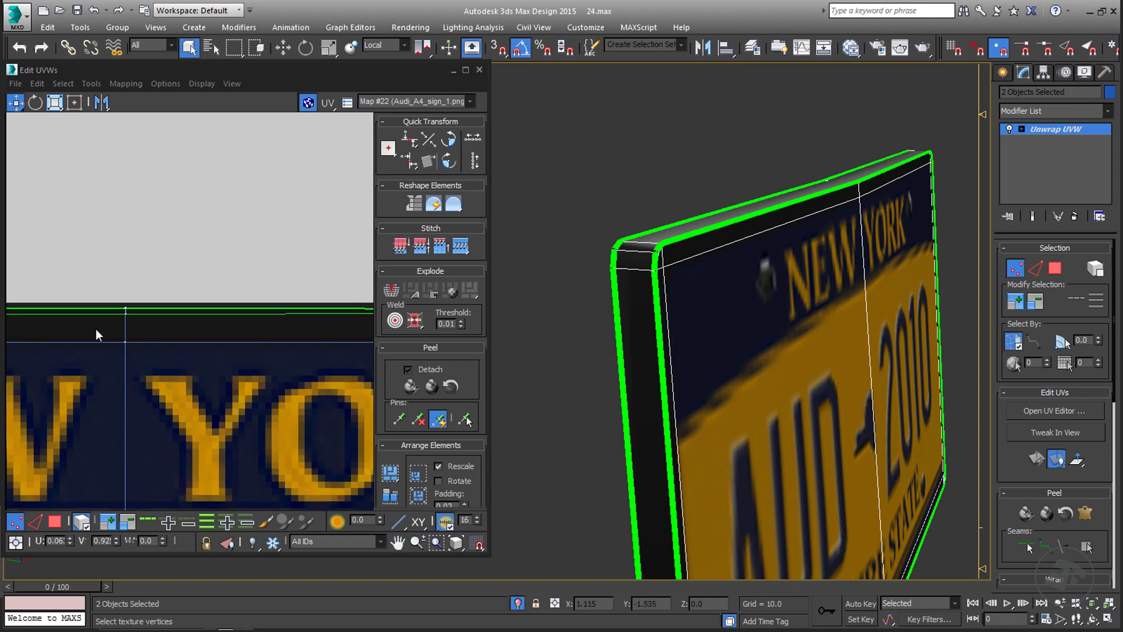
middle_click_drag(98, 334, 446, 324)
middle_click_drag(264, 326, 415, 320)
scroll(170, 326, "down", 3)
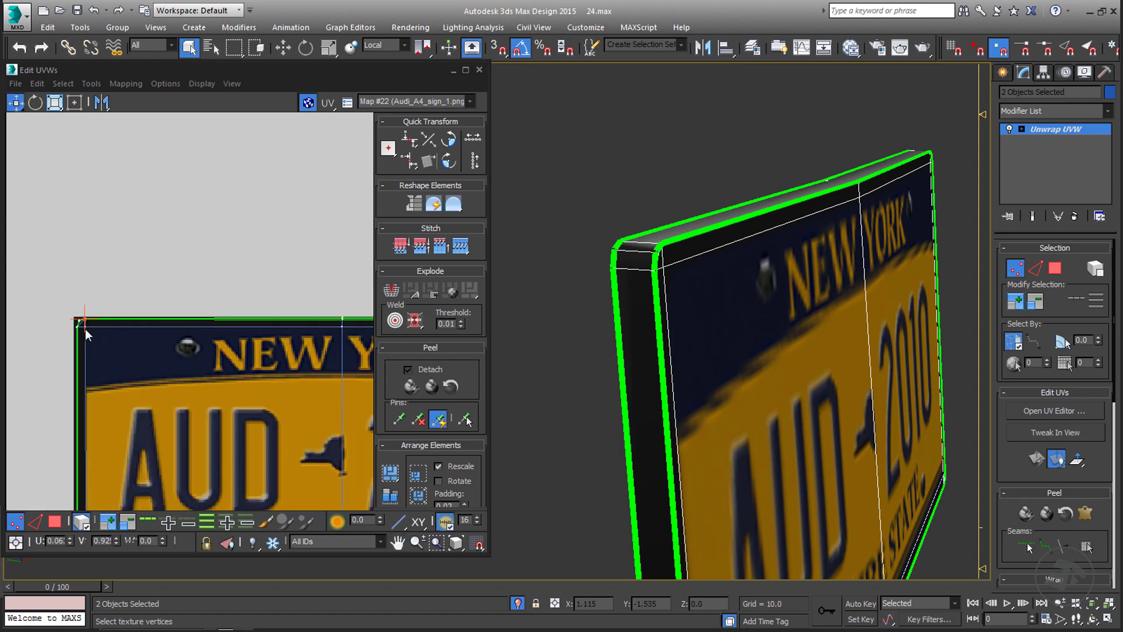
Step: Enable snapping in the UV editor and snap the stray frame-side vertex at the plate's upper-left corner onto the adjacent outline vertex
scroll(100, 300, "up", 6)
scroll(142, 279, "up", 2)
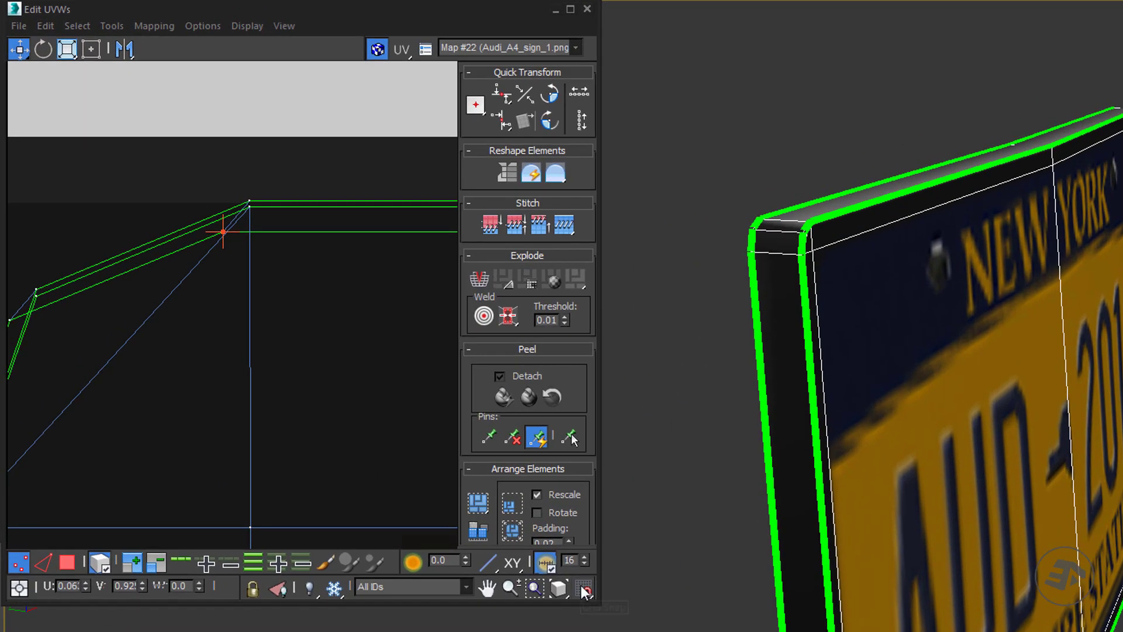
left_click(478, 543)
left_click_drag(182, 251, 204, 226)
Step: Try to snap the next frame-side vertex of the upper-left corner onto the frame outline
middle_click_drag(78, 317, 243, 249)
left_click_drag(143, 244, 165, 266)
middle_click_drag(789, 230, 801, 250, "alt")
left_click_drag(744, 245, 765, 259)
left_click_drag(155, 256, 182, 232)
key("ctrl+z")
Step: Turn off element selection and snap the lower frame-side vertex of the upper-left corner onto the frame outline
left_click(100, 562)
middle_click_drag(175, 230, 266, 95)
left_click_drag(744, 269, 776, 287)
left_click_drag(165, 352, 192, 321)
Step: Select the frame side's centre vertex on the upper edge and snap it onto the outline
scroll(191, 321, "down", 4)
middle_click_drag(292, 289, 121, 255)
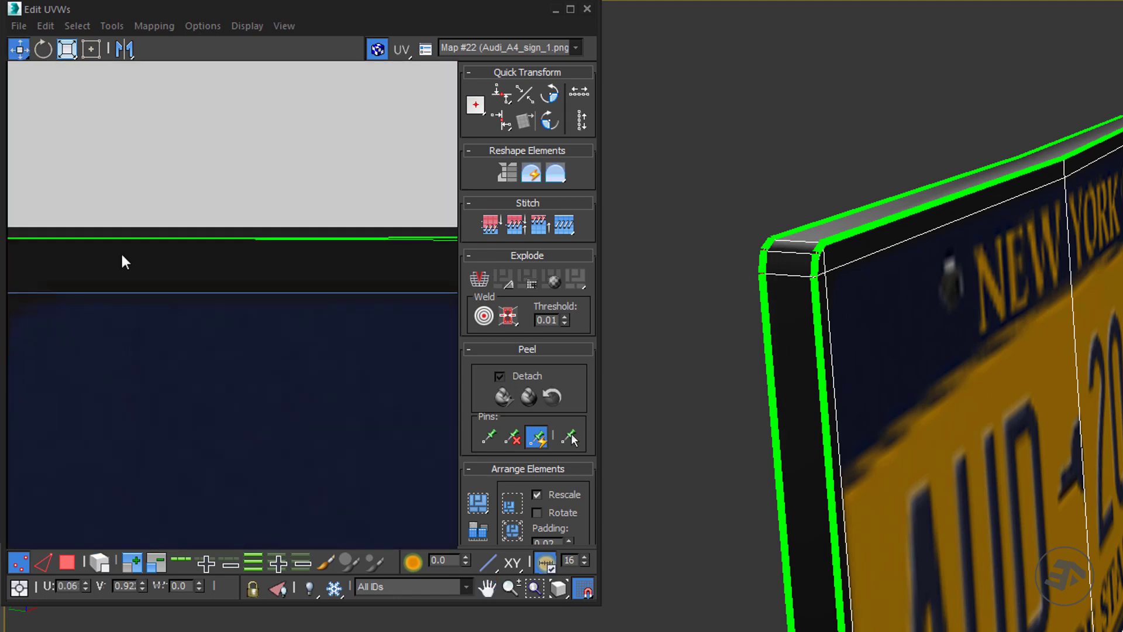
scroll(120, 255, "down", 3)
middle_click_drag(398, 263, 127, 275)
scroll(127, 275, "up", 6)
left_click_drag(272, 276, 298, 293)
middle_click_drag(939, 153, 1027, 166, "alt")
left_click_drag(275, 324, 286, 276)
Step: Snap the frame-side vertex where the upper edge meets the upper-right corner onto the outline vertex
scroll(287, 336, "up", 1)
scroll(287, 276, "down", 4)
middle_click_drag(175, 281, 47, 322)
middle_click_drag(351, 319, 70, 322)
scroll(327, 310, "up", 5)
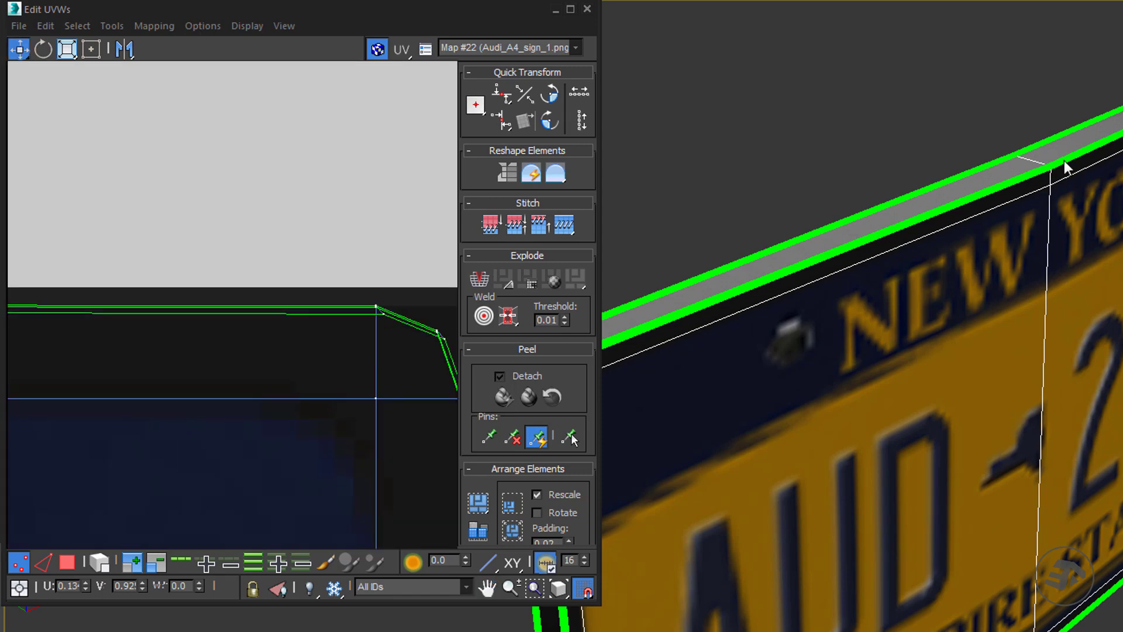
middle_click_drag(1111, 151, 690, 316)
middle_click_drag(1082, 187, 872, 262)
left_click(383, 314)
scroll(411, 307, "up", 1)
left_click_drag(375, 315, 366, 306)
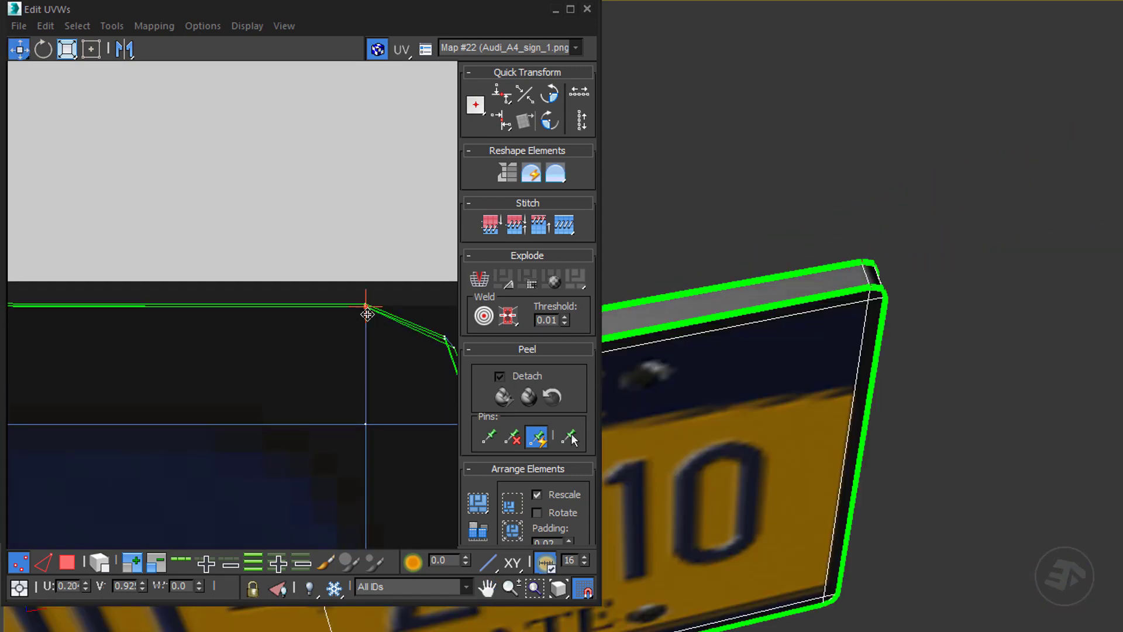
Step: Snap the middle and lower frame-side vertices of the upper-right corner onto the matching outline vertices
middle_click_drag(889, 263, 779, 271, "alt")
scroll(860, 266, "up", 3)
middle_click_drag(445, 355, 311, 337)
left_click(318, 331)
left_click_drag(318, 331, 310, 321)
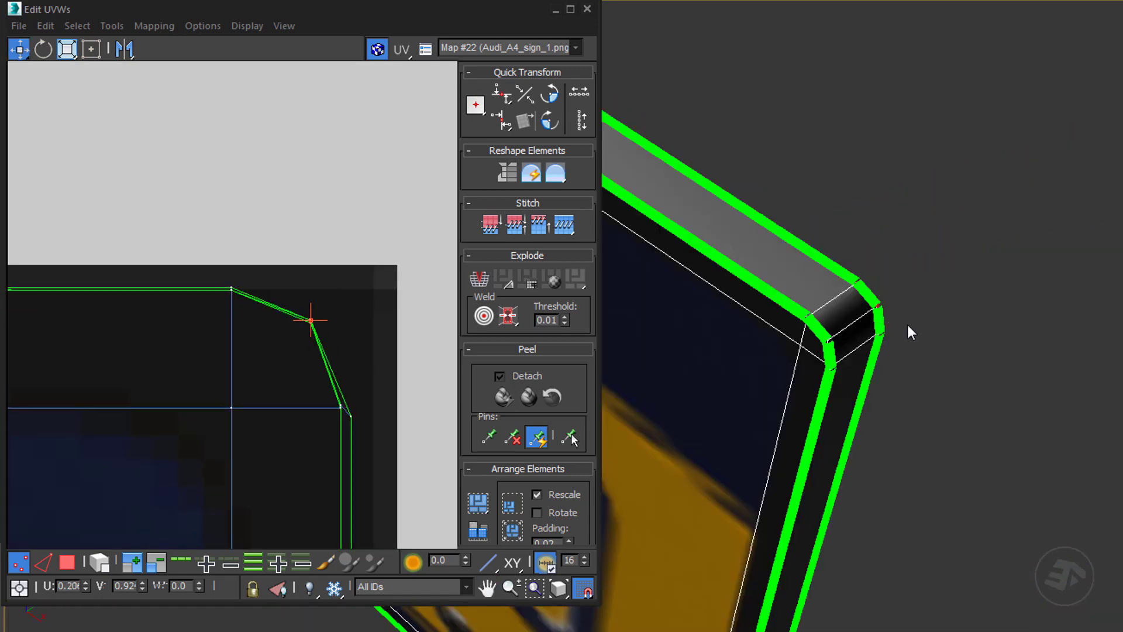
left_click_drag(351, 413, 343, 409)
Step: Try to move the upper of the two middle vertices at the upper-right corner straight down onto its counterpart
scroll(297, 314, "up", 5)
middle_click_drag(886, 353, 1000, 252, "alt")
scroll(1000, 252, "down", 4)
scroll(1005, 182, "up", 5)
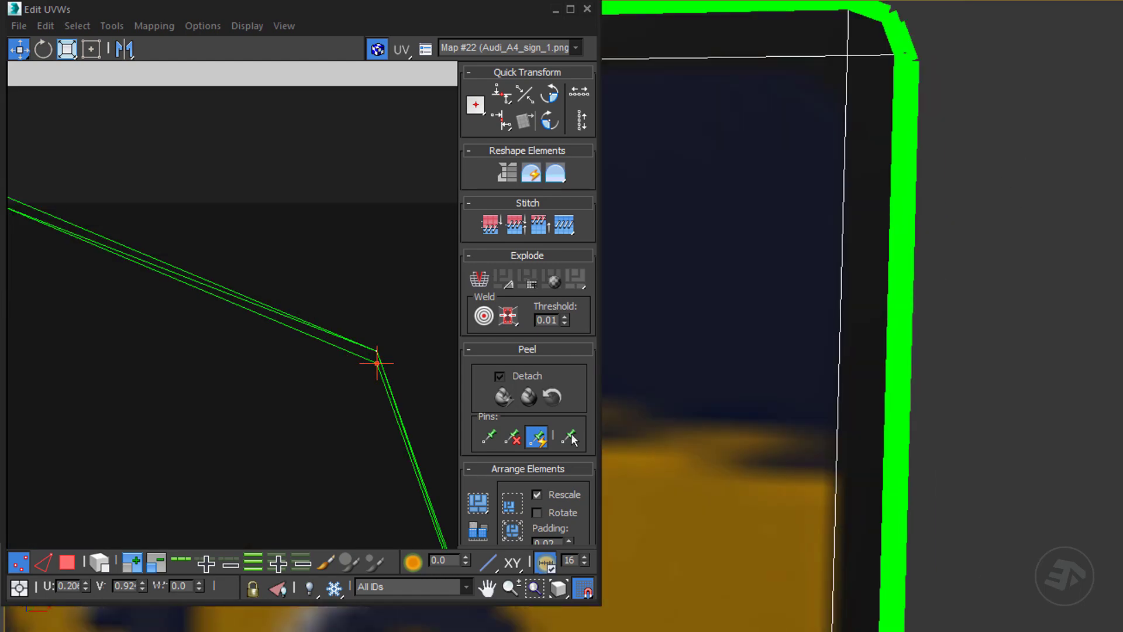
middle_click_drag(821, 253, 923, 242)
scroll(922, 240, "down", 4)
scroll(386, 367, "up", 2)
scroll(386, 367, "up", 1)
left_click(358, 319)
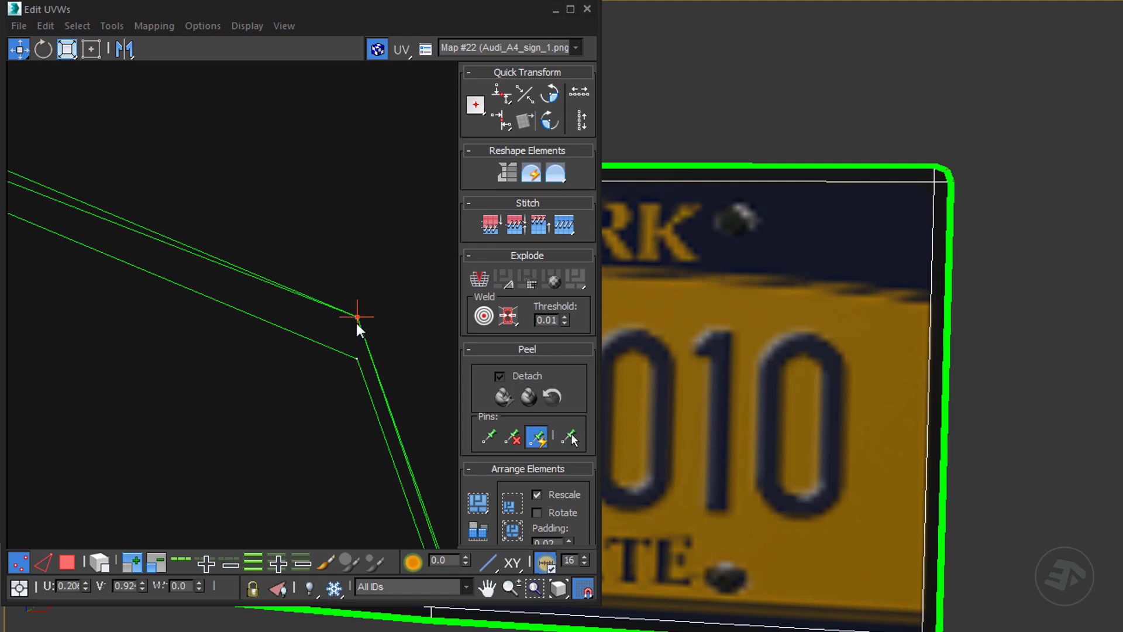
middle_click_drag(836, 328, 778, 357, "alt")
left_click_drag(359, 318, 358, 358)
scroll(378, 339, "down", 4)
scroll(242, 283, "up", 2)
scroll(227, 278, "down", 4)
scroll(354, 325, "up", 2)
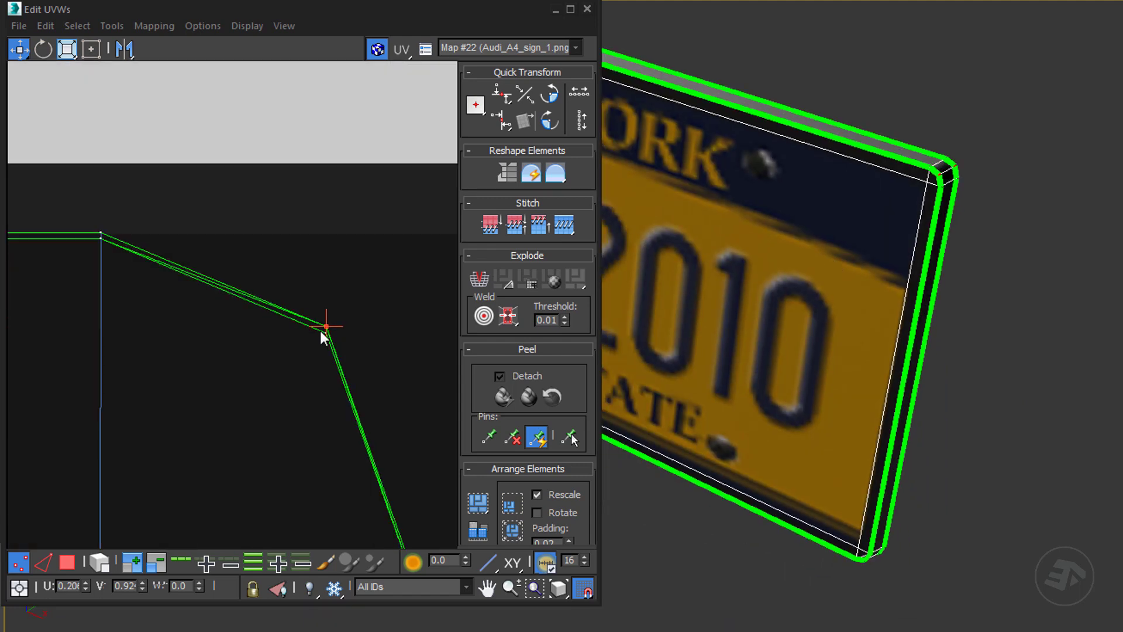
key("ctrl+z")
Step: Snap the remaining offset end and middle vertices of the upper-right corner straight down onto the vertices below them
scroll(321, 330, "up", 3)
middle_click_drag(316, 368, 444, 410)
middle_click_drag(23, 272, 214, 334)
left_click(170, 242)
left_click_drag(170, 241, 170, 255)
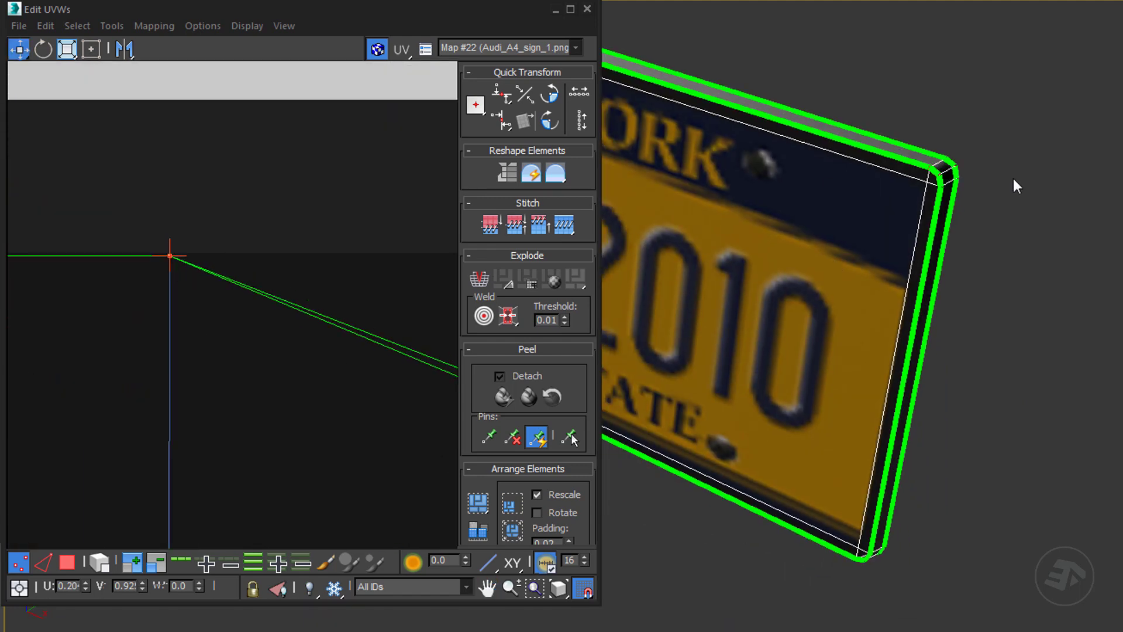
middle_click_drag(1012, 185, 935, 223, "alt")
middle_click_drag(445, 374, 220, 313)
left_click_drag(339, 376, 338, 388)
Step: Snap the upper edge's offset centre vertex straight down onto the vertex below it
scroll(339, 367, "down", 4)
middle_click_drag(140, 357, 329, 306)
scroll(316, 307, "down", 5)
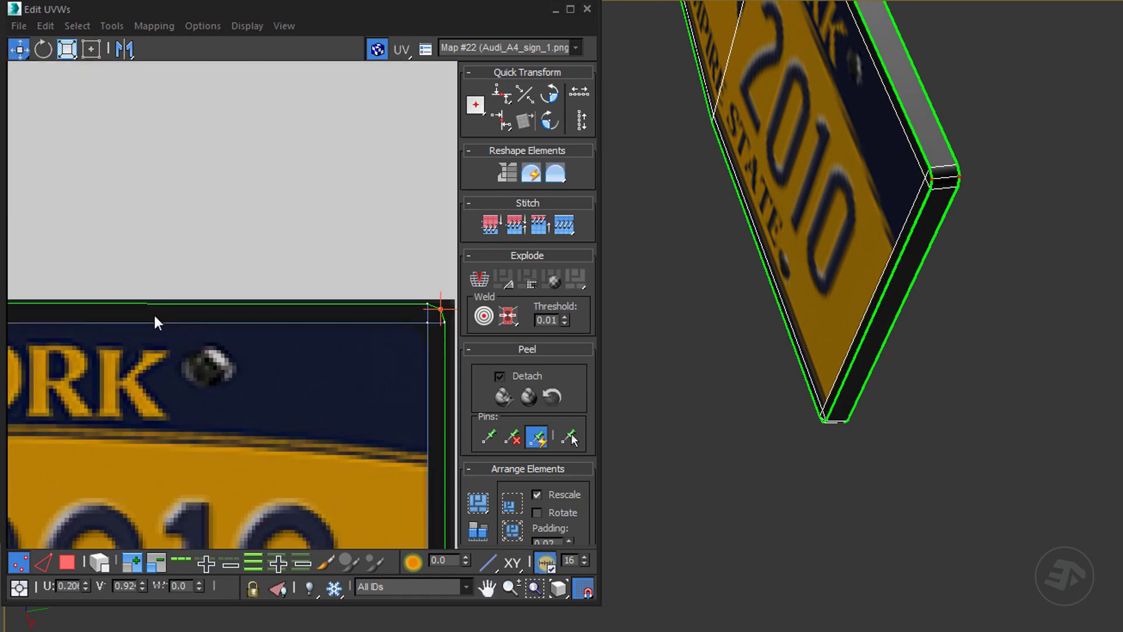
middle_click_drag(87, 316, 232, 313)
scroll(233, 322, "up", 8)
left_click_drag(221, 243, 221, 268)
Step: Snap the offset vertex where the upper edge meets the upper-left corner straight down onto the vertex below
middle_click_drag(819, 281, 996, 362, "alt")
middle_click_drag(126, 288, 358, 344)
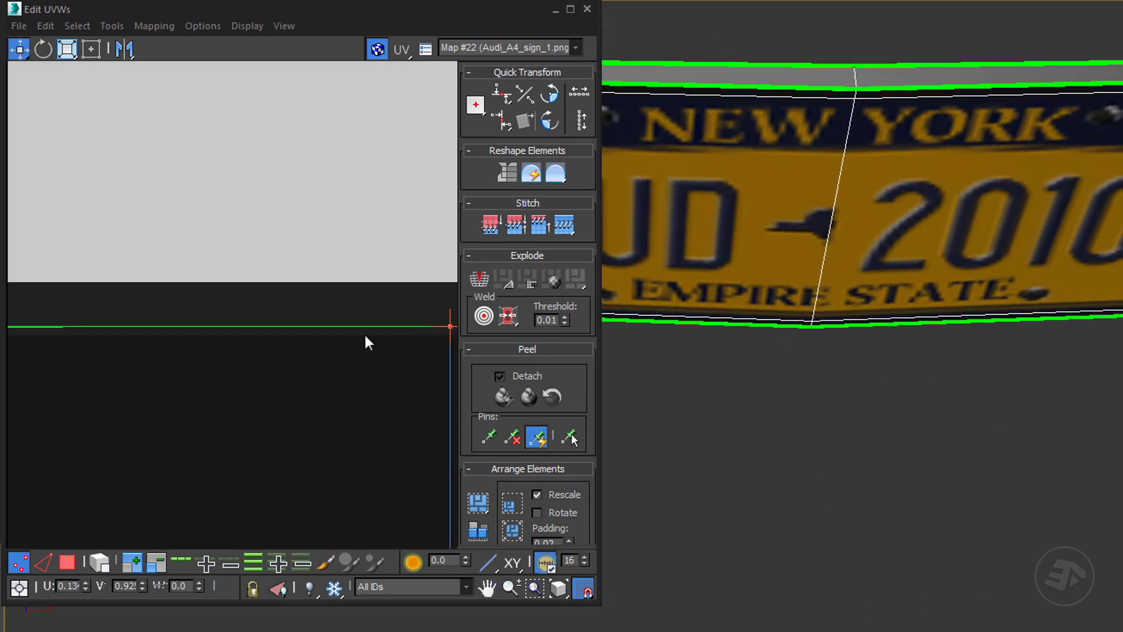
middle_click_drag(111, 345, 336, 358)
scroll(79, 340, "down", 2)
middle_click_drag(82, 358, 168, 380)
scroll(144, 350, "up", 4)
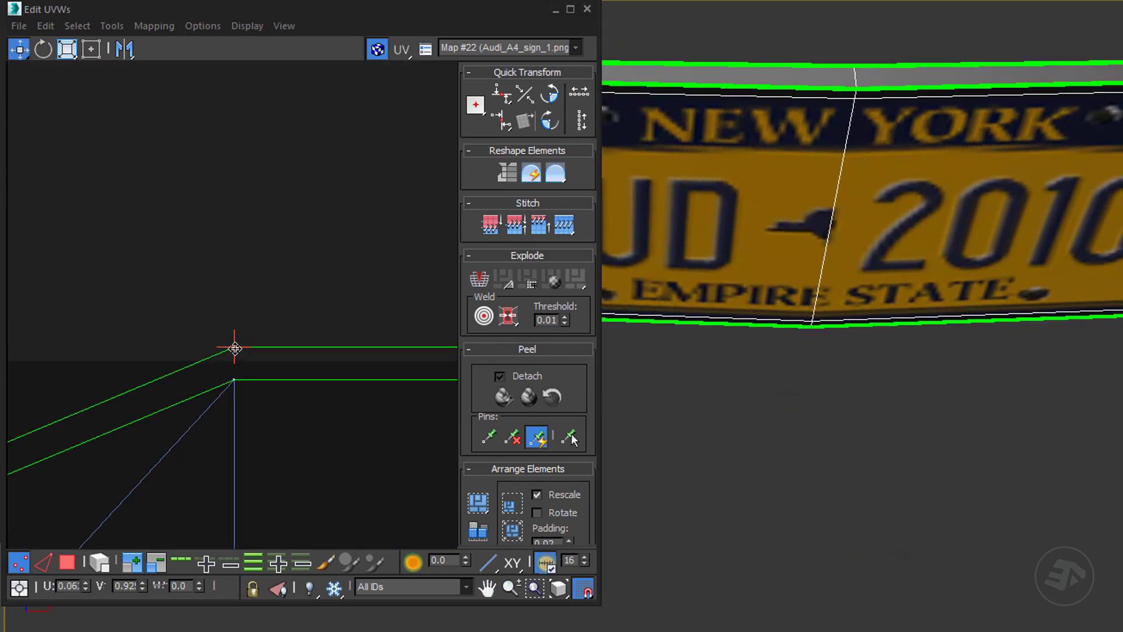
left_click_drag(233, 349, 233, 378)
Step: Snap the offset middle and lower vertices of the upper-left corner onto their neighbouring outline vertices
scroll(233, 378, "down", 2)
middle_click_drag(24, 462, 238, 304)
scroll(227, 298, "up", 2)
left_click_drag(224, 310, 232, 311)
scroll(232, 311, "down", 2)
middle_click_drag(161, 541, 184, 374)
scroll(182, 370, "up", 2)
left_click_drag(164, 361, 165, 371)
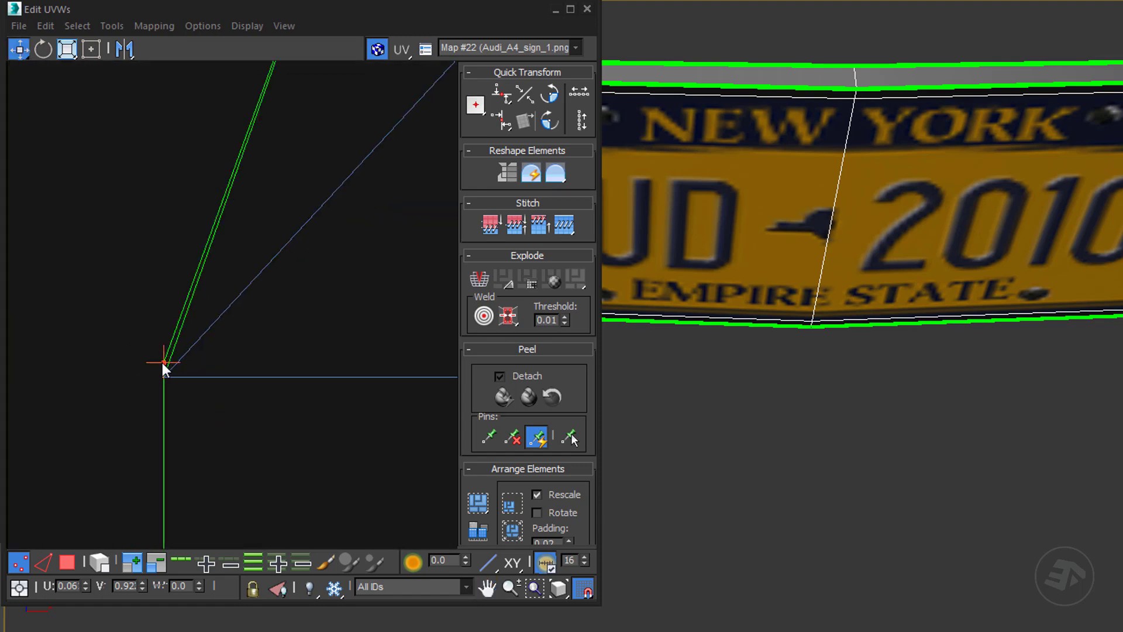
Step: Snap the frame-side vertex where the right edge meets the lower-right corner up onto the outline vertex
scroll(170, 356, "down", 4)
middle_click_drag(226, 345, 68, 258)
scroll(234, 269, "down", 1)
middle_click_drag(409, 275, 200, 279)
scroll(117, 269, "down", 4)
middle_click_drag(380, 293, 267, 297)
scroll(315, 221, "up", 5)
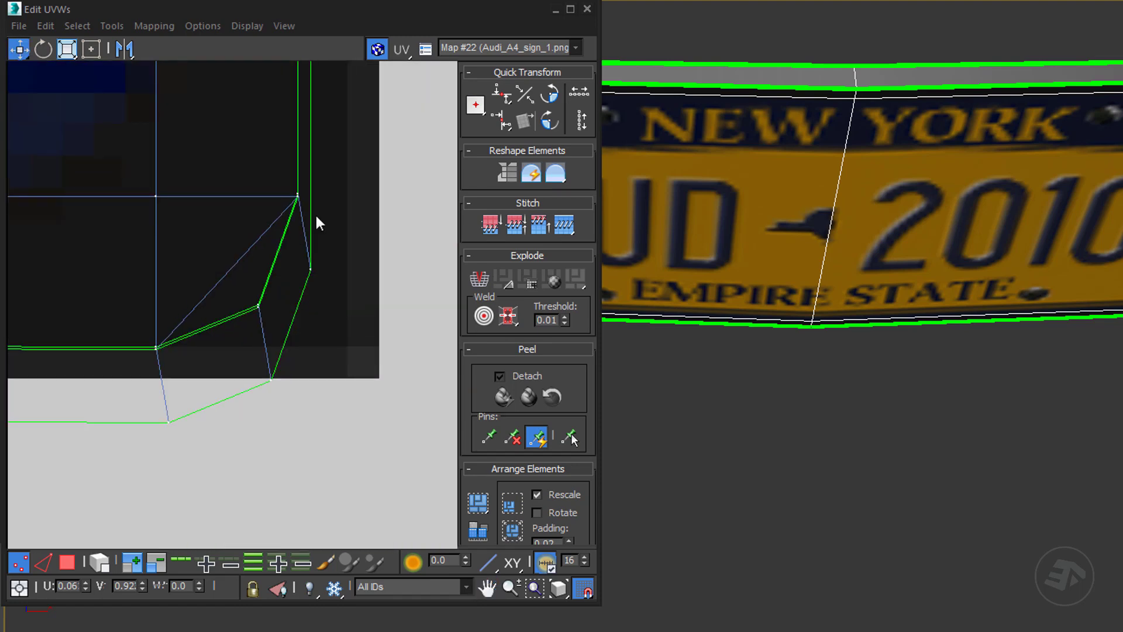
left_click_drag(306, 271, 297, 194)
Step: Snap the middle frame-side vertex of the lower-right corner onto the matching outline vertex
middle_click_drag(620, 293, 1045, 193, "alt")
scroll(787, 275, "down", 2)
scroll(1104, 172, "up", 5)
scroll(1106, 184, "down", 1)
left_click(271, 380)
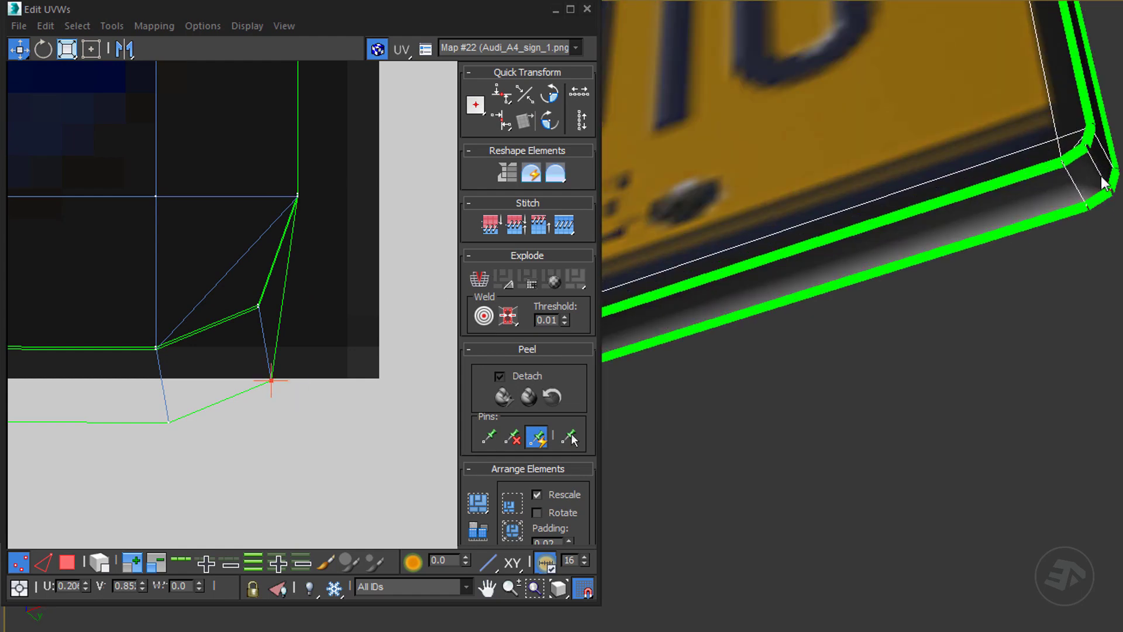
left_click_drag(271, 381, 258, 307)
Step: Snap the lower frame-side vertex of the lower-right corner onto the outline and align the corner's remaining offset vertex
left_click_drag(164, 422, 151, 351)
scroll(156, 353, "up", 2)
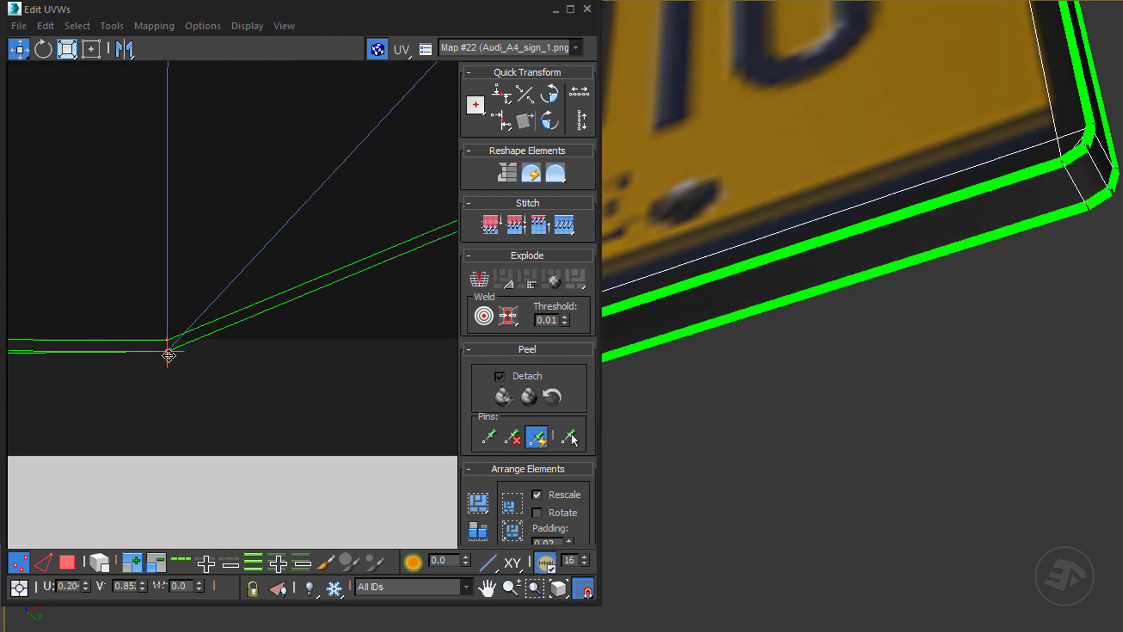
scroll(345, 292, "up", 4)
left_click_drag(333, 284, 297, 256)
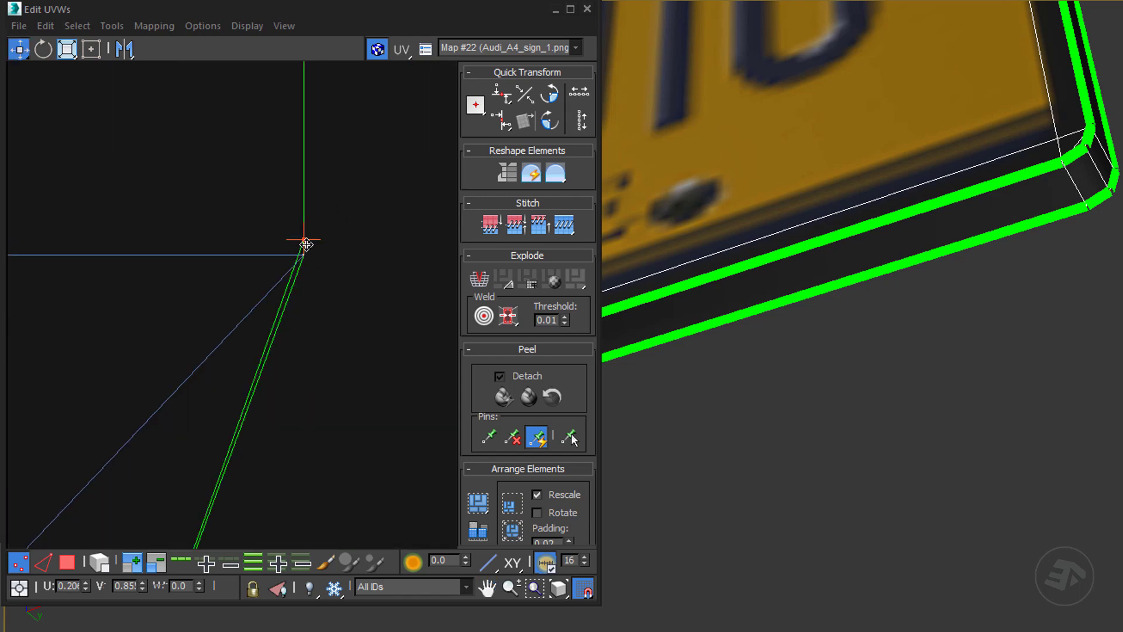
Step: Snap the frame side's centre vertex onto the plate's lower edge outline and check the lower side in the viewport
scroll(188, 366, "down", 4)
scroll(198, 410, "up", 4)
scroll(240, 351, "down", 6)
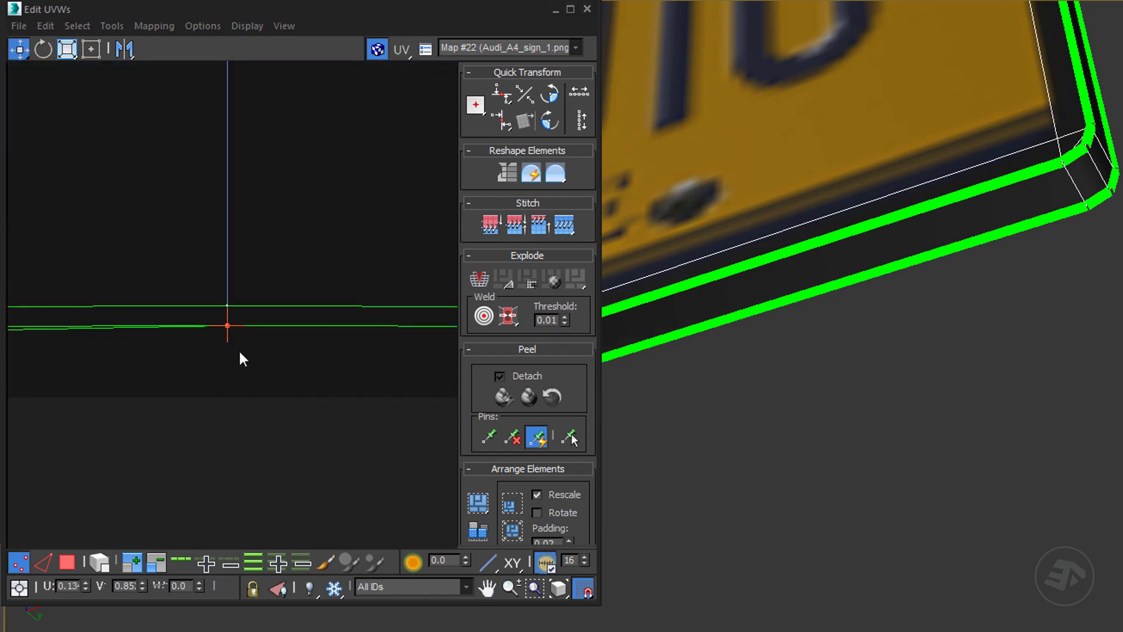
scroll(887, 310, "up", 4)
middle_click_drag(887, 310, 1048, 292)
scroll(1048, 292, "down", 4)
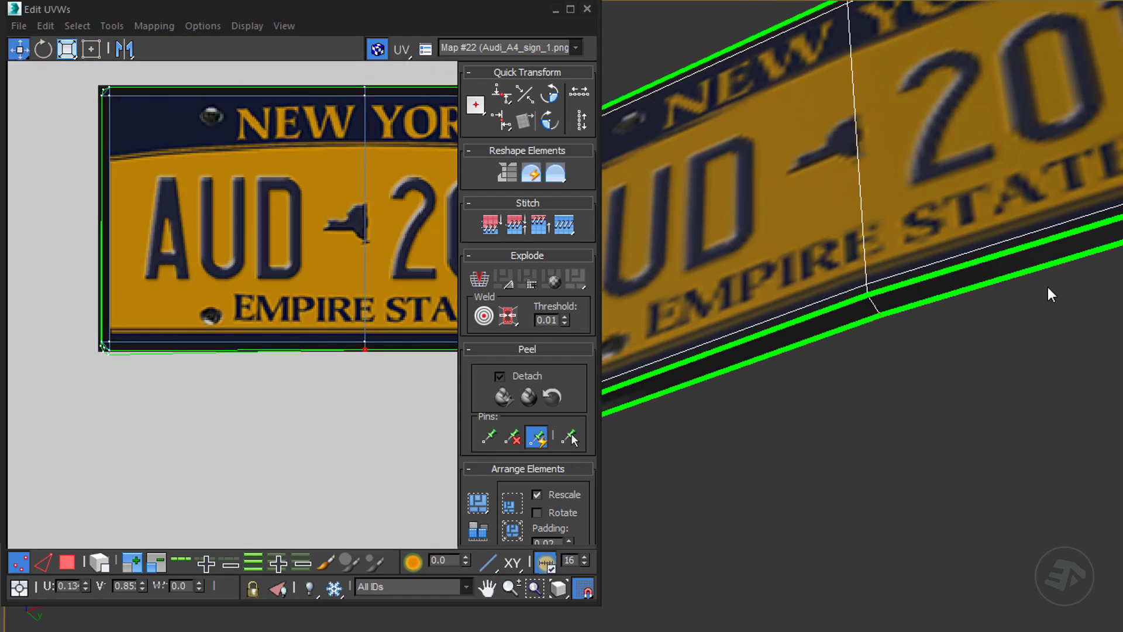
middle_click_drag(710, 391, 694, 351, "alt")
scroll(696, 353, "up", 4)
scroll(696, 353, "down", 2)
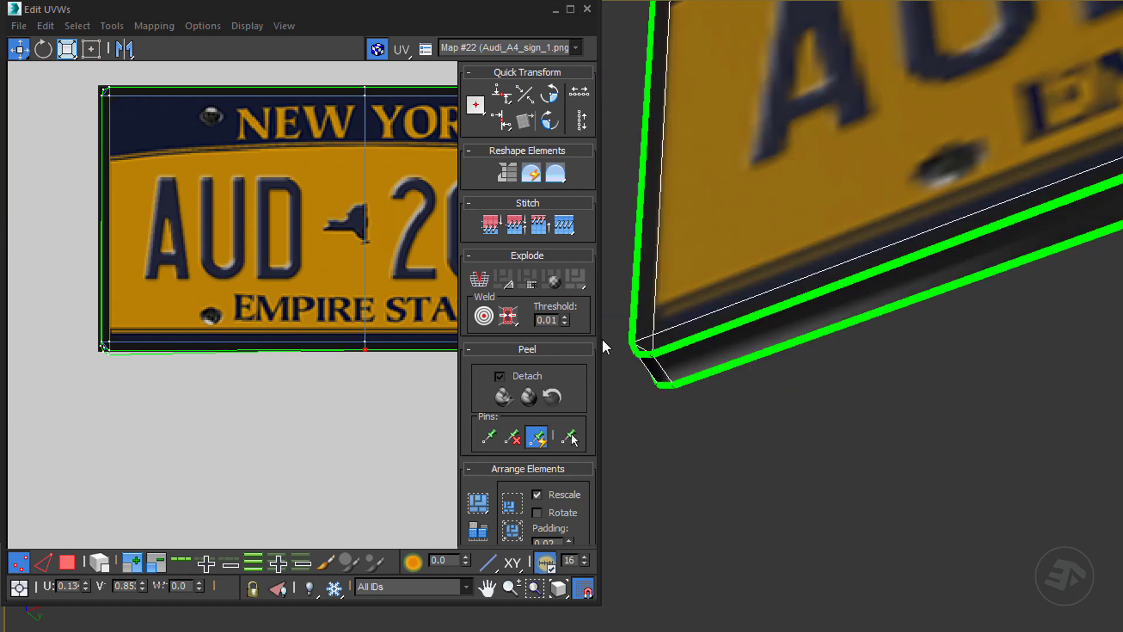
Step: Snap the lower and middle frame-side vertices of the lower-left corner onto the outline vertices
scroll(156, 377, "up", 7)
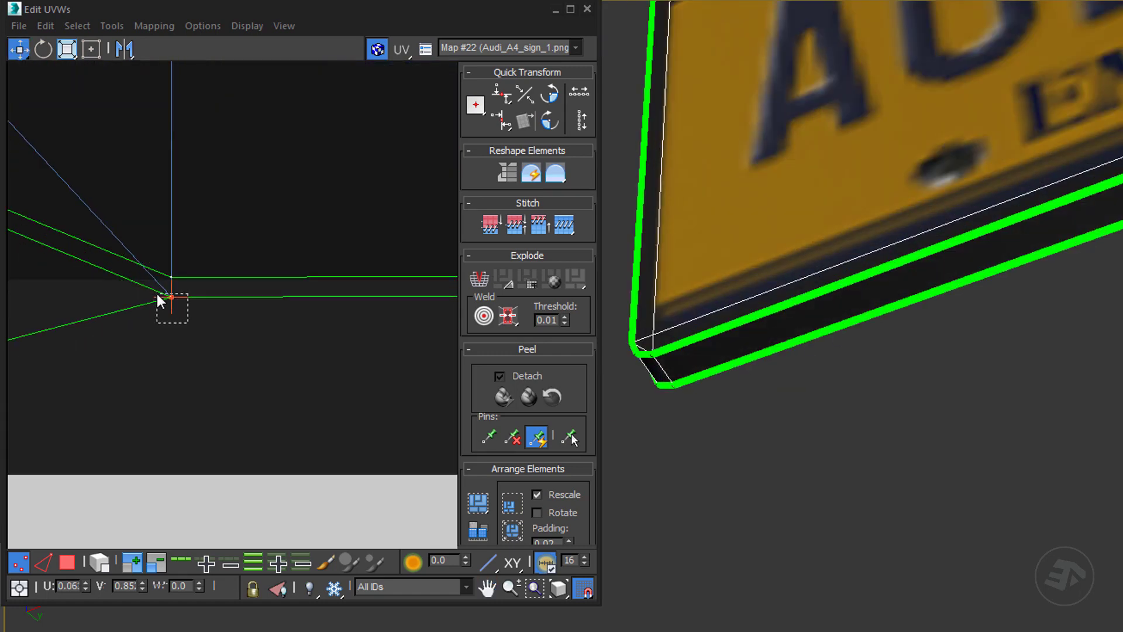
left_click_drag(171, 297, 173, 279)
scroll(172, 280, "down", 5)
middle_click_drag(173, 281, 404, 325)
left_click_drag(251, 404, 238, 270)
scroll(238, 269, "up", 5)
left_click_drag(204, 216, 205, 194)
Step: Snap the upper frame-side vertices of the lower-left corner onto the outline where the left edge begins
scroll(205, 196, "down", 4)
middle_click_drag(148, 209, 188, 430)
left_click_drag(125, 343, 160, 194)
scroll(162, 187, "up", 4)
left_click_drag(146, 229, 186, 272)
left_click_drag(165, 210, 166, 253)
scroll(166, 265, "down", 8)
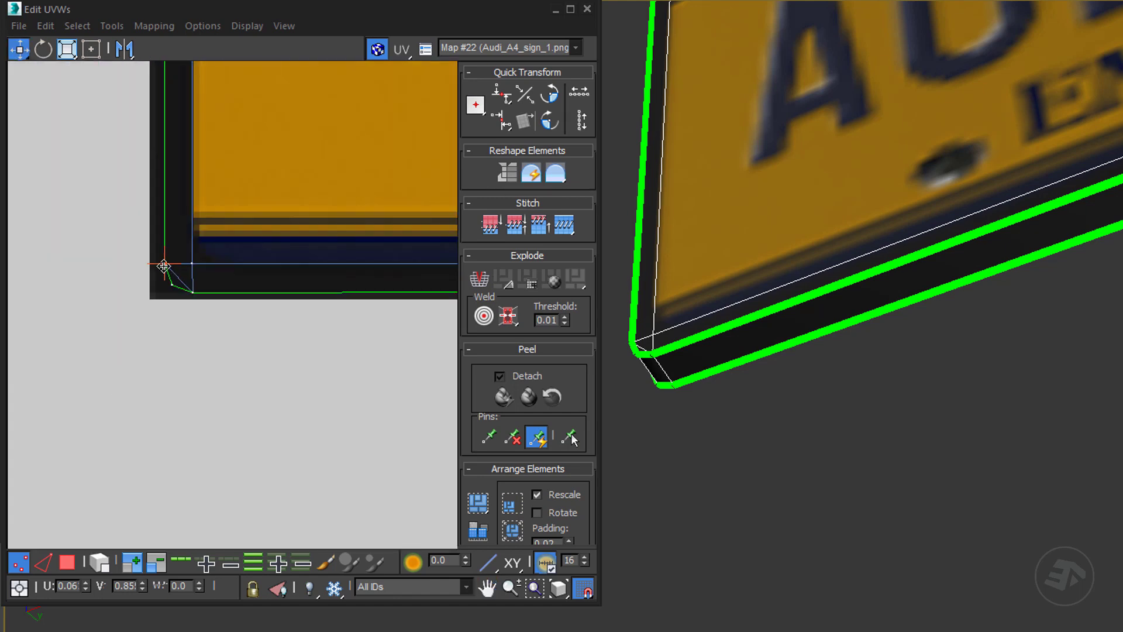
Step: Examine the lower edge UVs against the texture border and inspect the frame's sides in the viewport
scroll(294, 293, "down", 1)
scroll(293, 292, "down", 4)
middle_click_drag(356, 300, 164, 321)
scroll(253, 316, "up", 3)
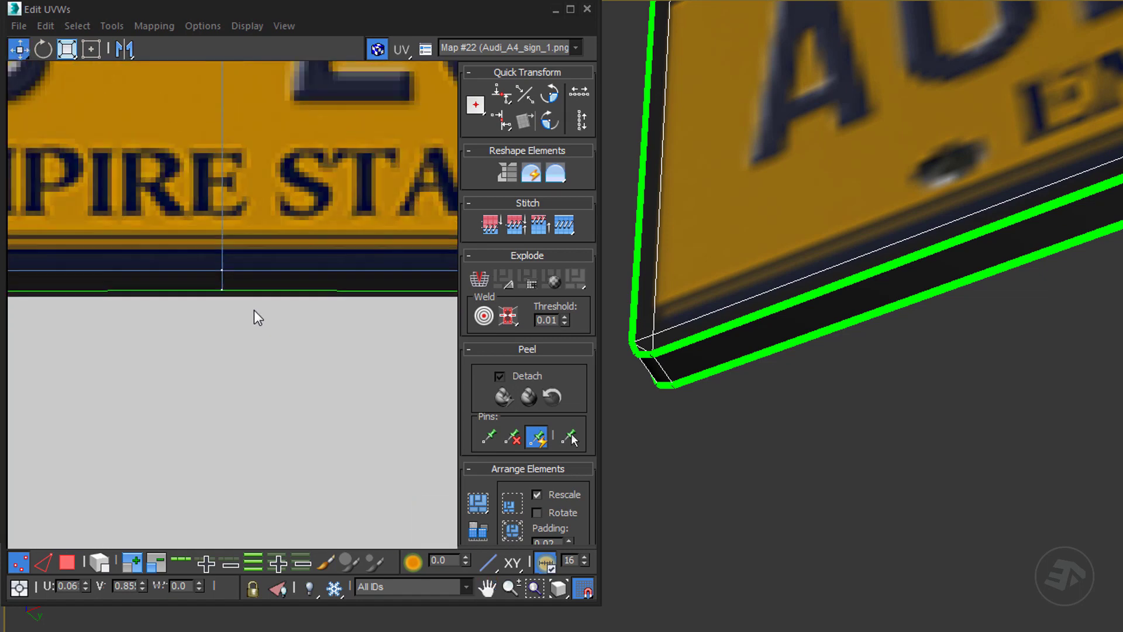
scroll(219, 283, "up", 5)
scroll(221, 283, "down", 4)
middle_click_drag(775, 281, 876, 313)
scroll(828, 352, "down", 2)
scroll(828, 352, "down", 2)
middle_click_drag(828, 352, 848, 337, "alt")
middle_click_drag(916, 220, 811, 327)
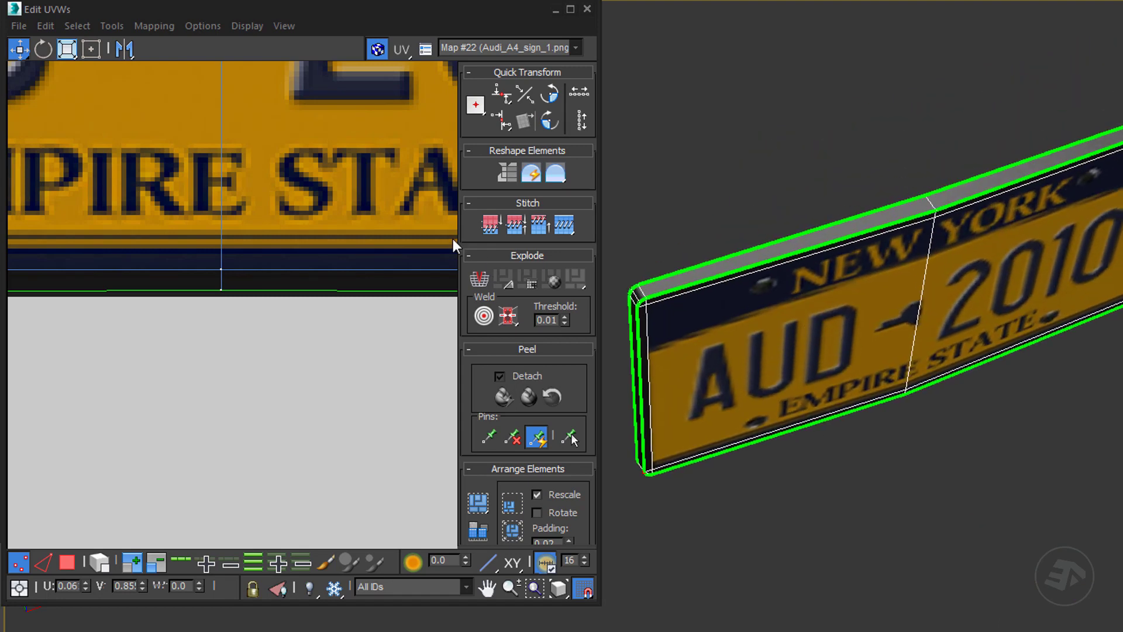
Step: Select all plate and frame UV vertices and move them slightly down, constrained to vertical movement
scroll(283, 358, "down", 8)
left_click_drag(368, 240, 137, 403)
scroll(281, 292, "up", 10)
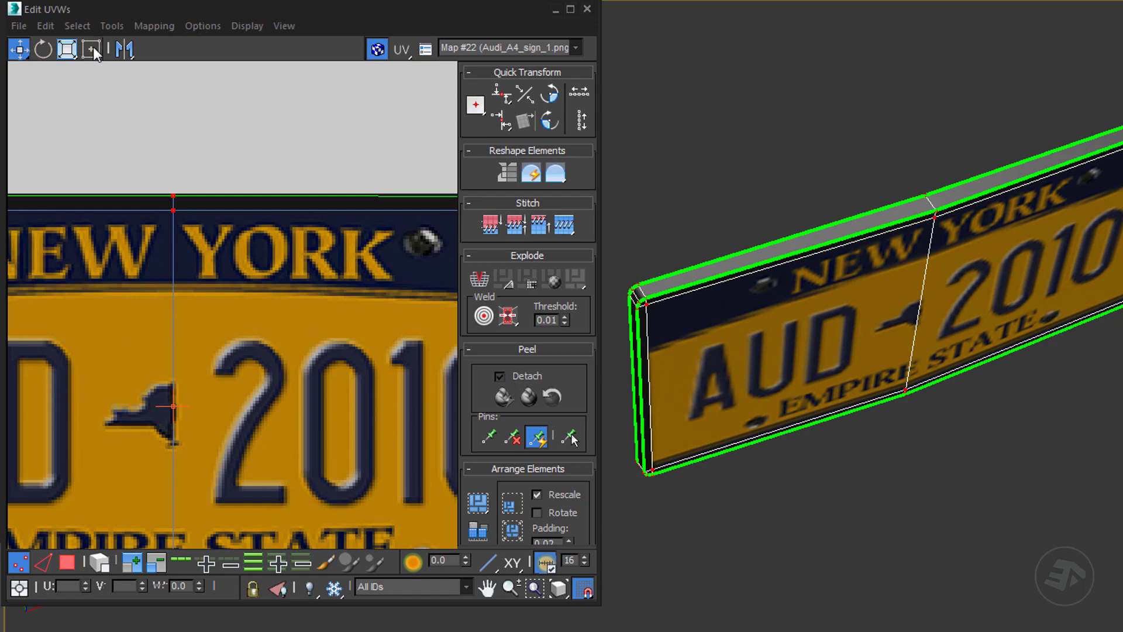
left_click_drag(19, 50, 20, 103)
scroll(171, 207, "up", 3)
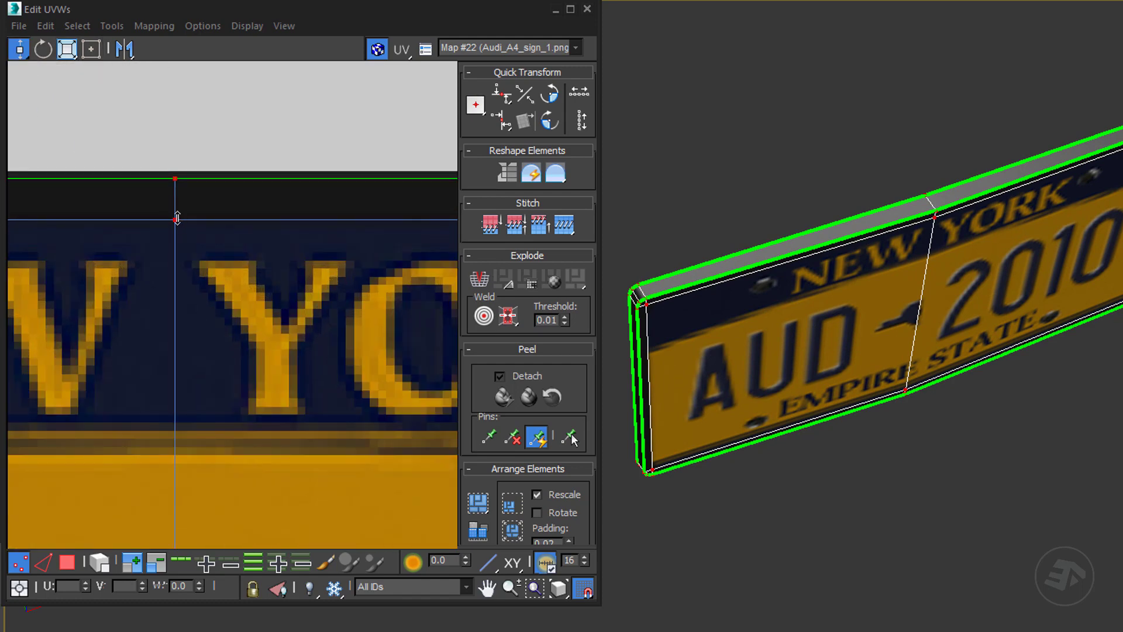
left_click_drag(177, 219, 179, 227)
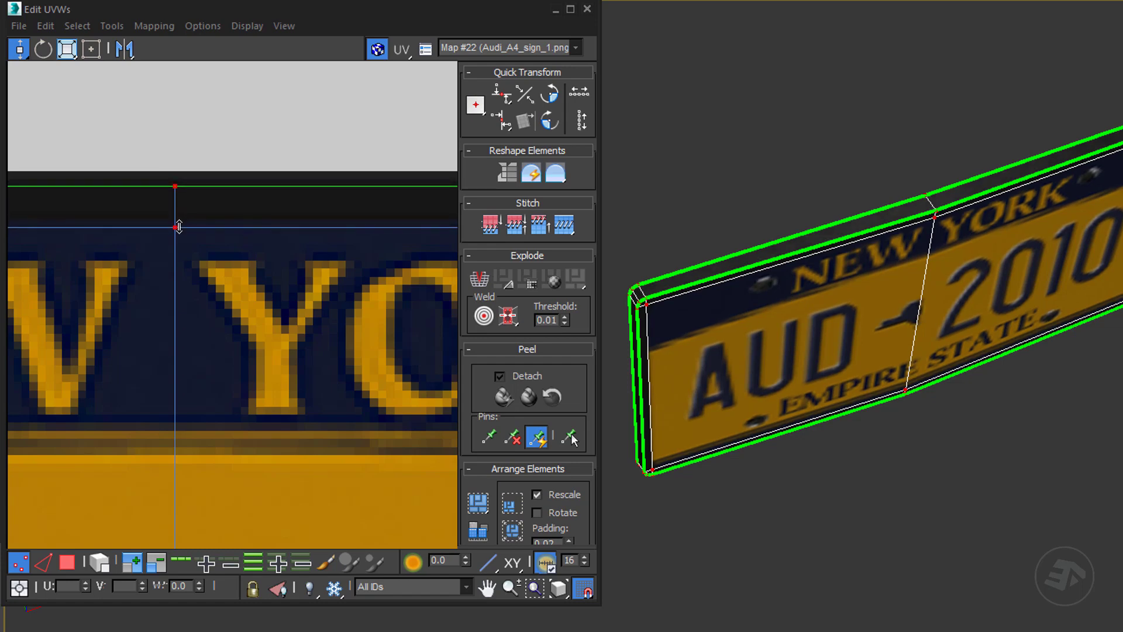
Step: Check the lower side of the frame, and scale all the selected UVs down slightly within the texture's black border
scroll(247, 367, "down", 6)
scroll(309, 446, "up", 6)
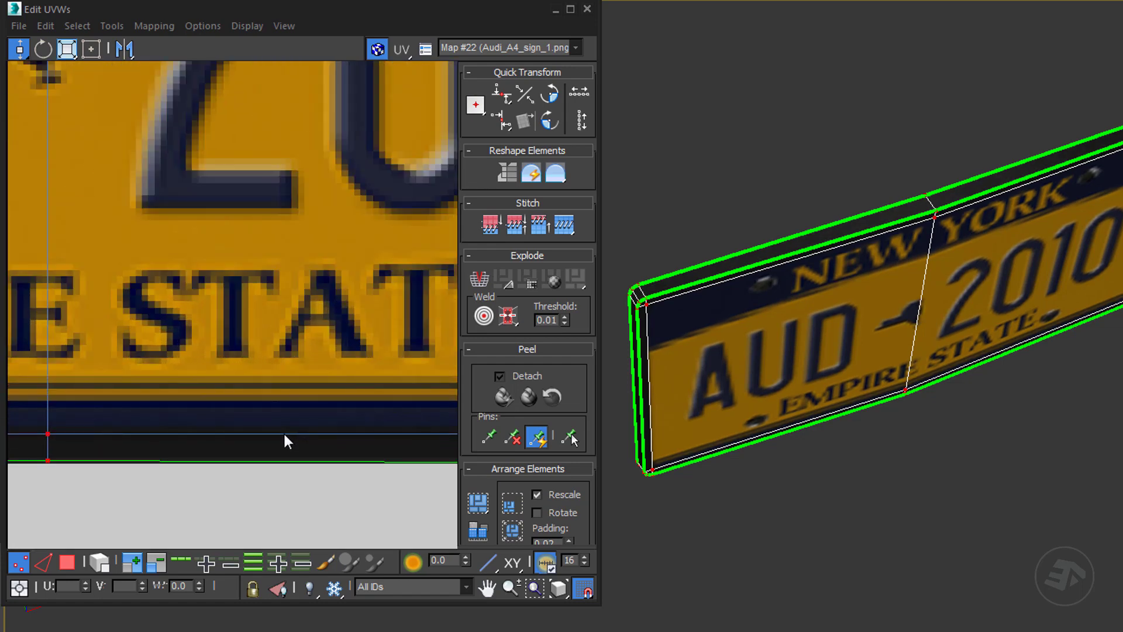
middle_click_drag(785, 425, 780, 343, "alt")
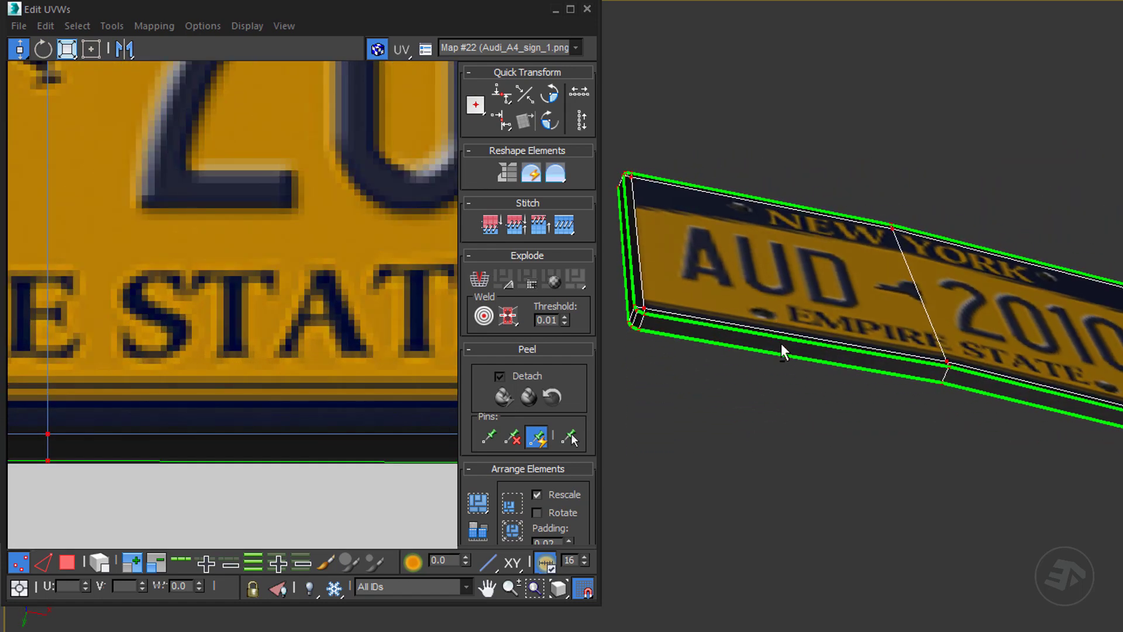
scroll(782, 342, "up", 3)
scroll(291, 238, "down", 6)
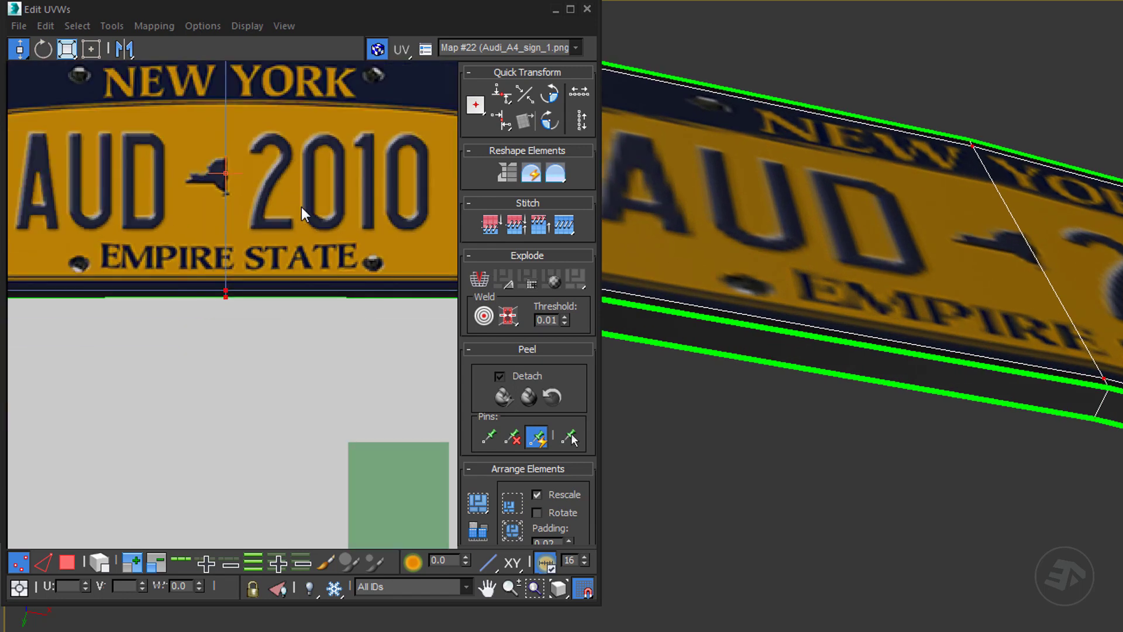
middle_click_drag(300, 206, 267, 309)
left_click_drag(67, 49, 66, 87)
left_click_drag(193, 157, 193, 160)
middle_click_drag(877, 170, 928, 278, "alt")
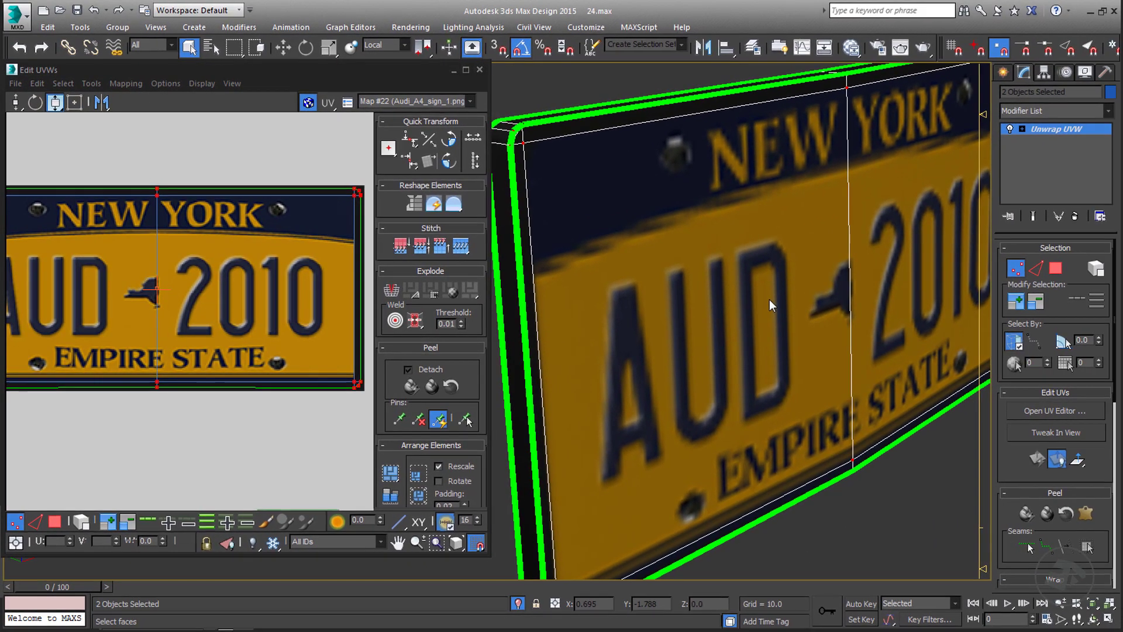
Step: Render the perspective view from two angles to check the texture on the plate and frame
key("shift+q")
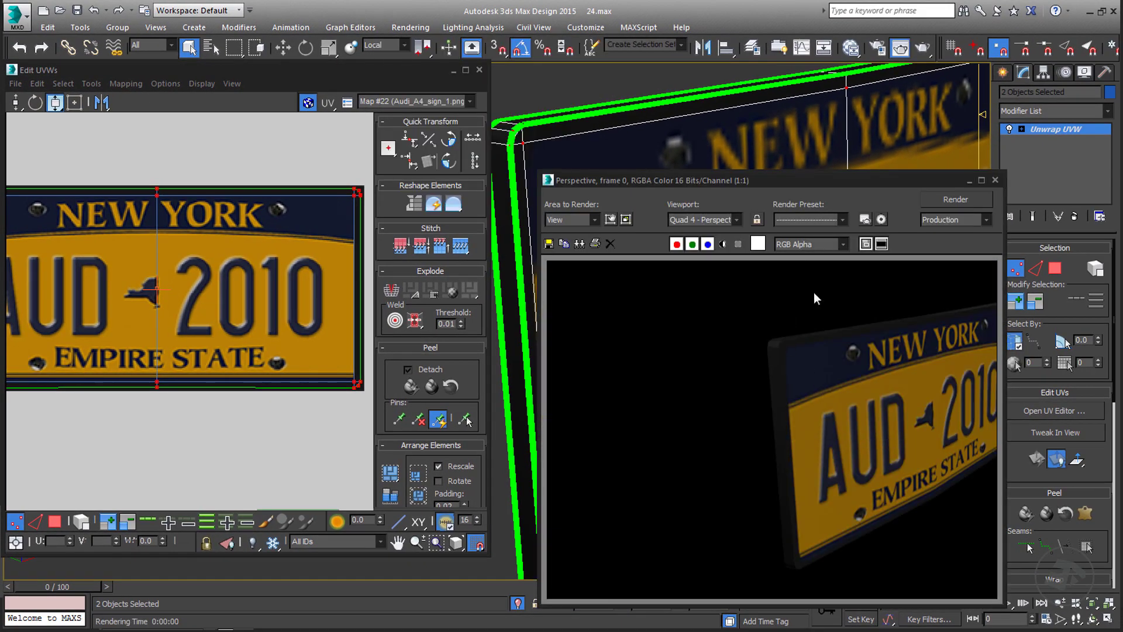
middle_click_drag(812, 149, 640, 187, "alt")
key("shift+q")
key("shift+q")
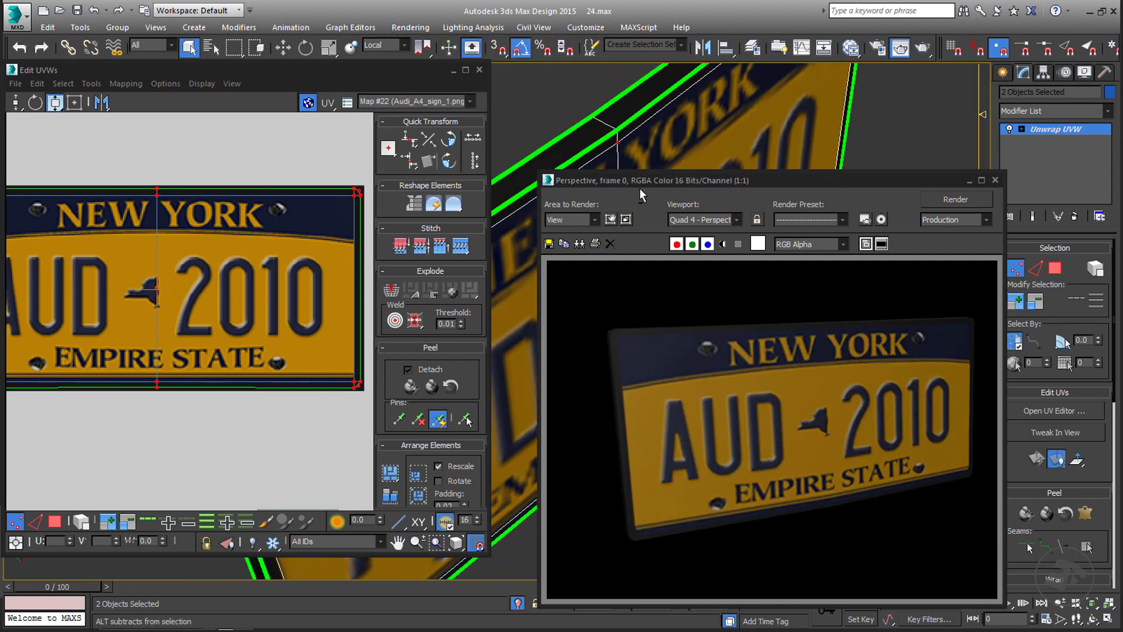
key("shift+q")
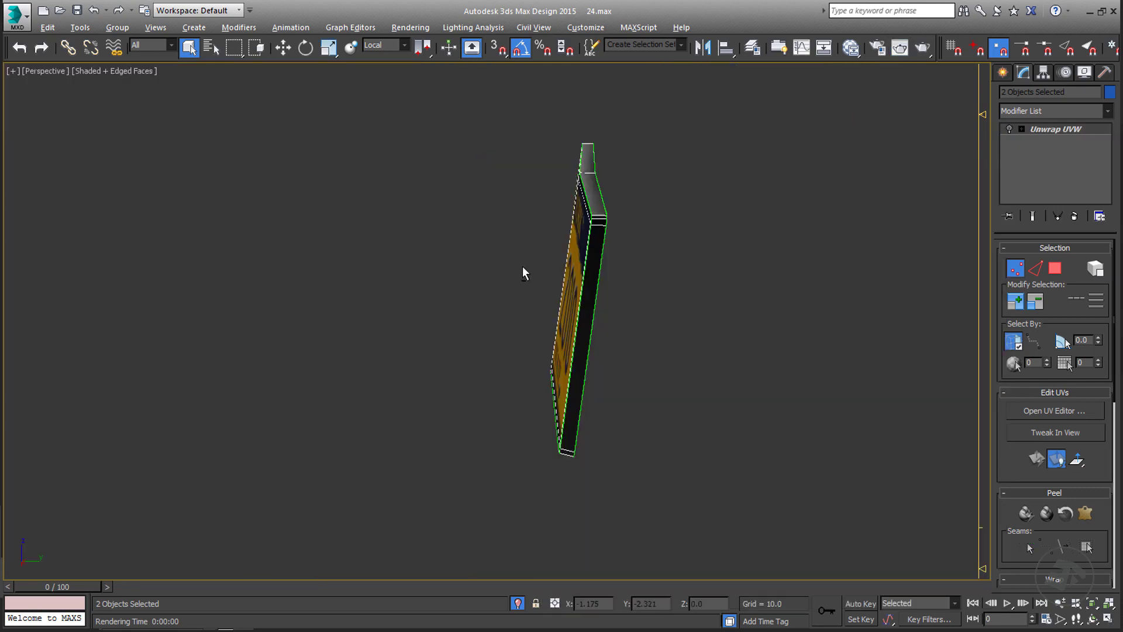
Step: Toggle the Unwrap UVW modifier off and on to compare the texture on the frame's sides from several angles
middle_click_drag(524, 271, 690, 186, "alt")
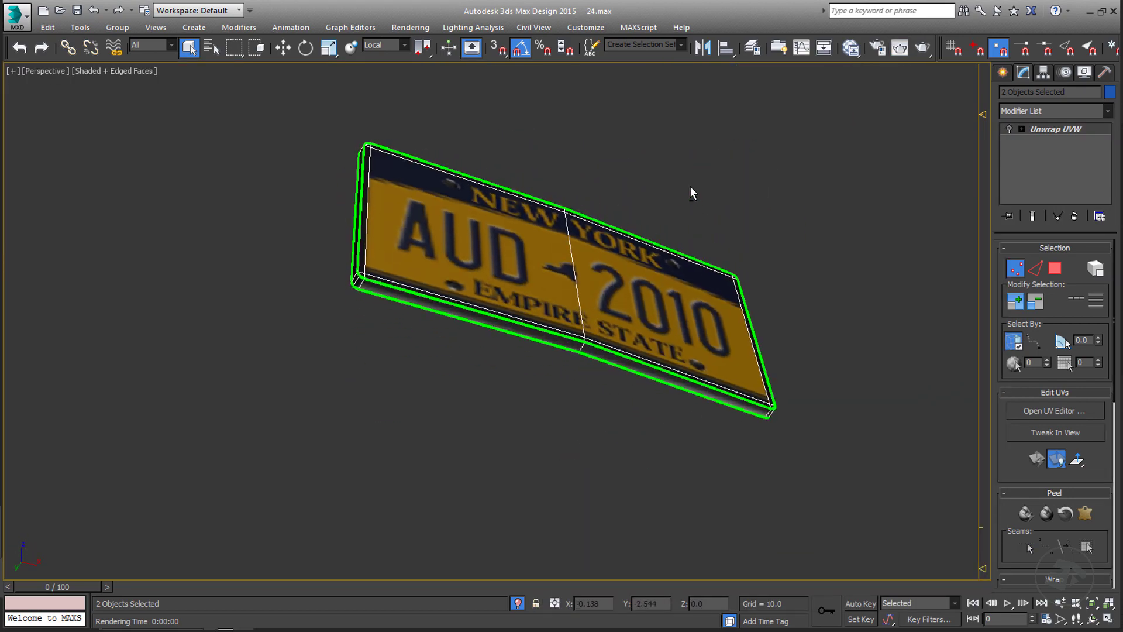
scroll(560, 322, "up", 5)
middle_click_drag(560, 323, 610, 424, "alt")
left_click(1009, 129)
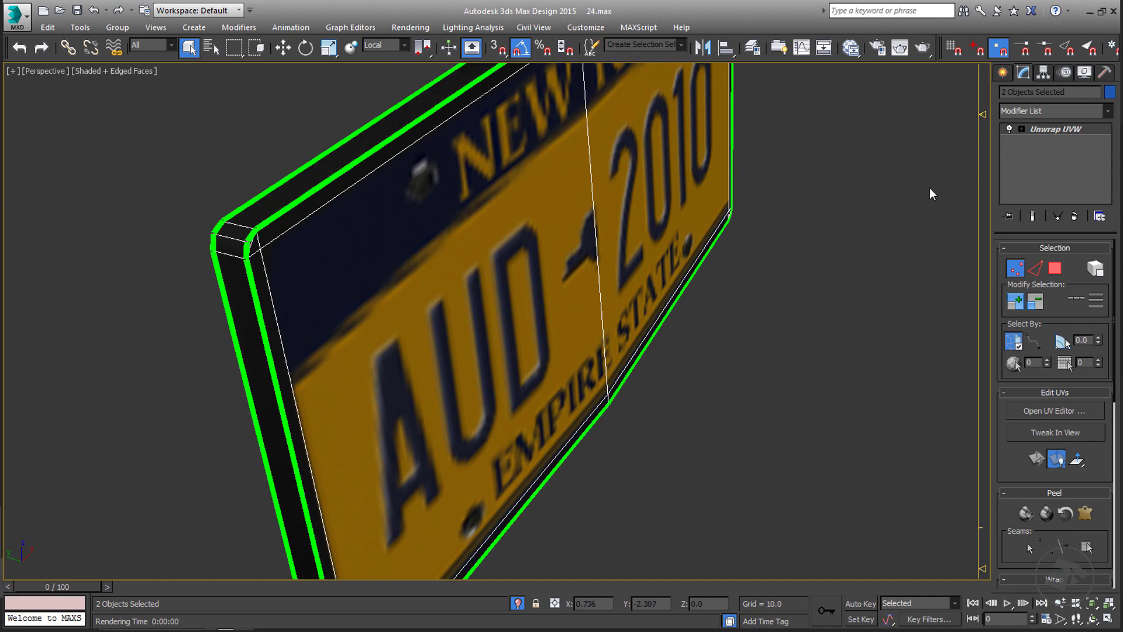
middle_click_drag(929, 188, 943, 135, "alt")
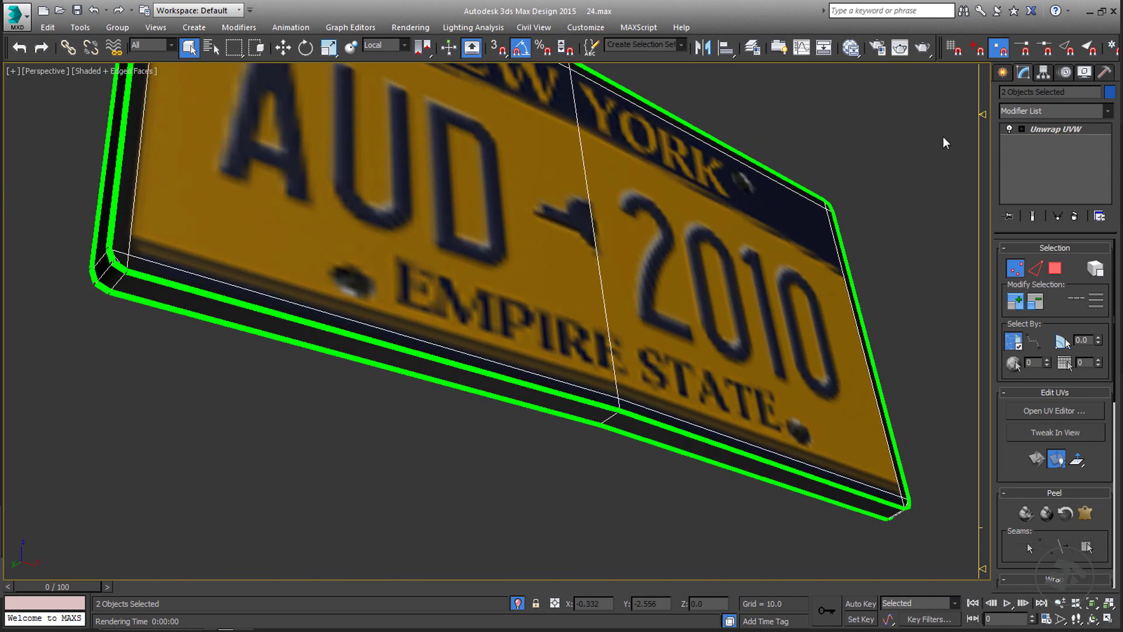
left_click(1010, 129)
middle_click_drag(573, 275, 536, 231, "alt")
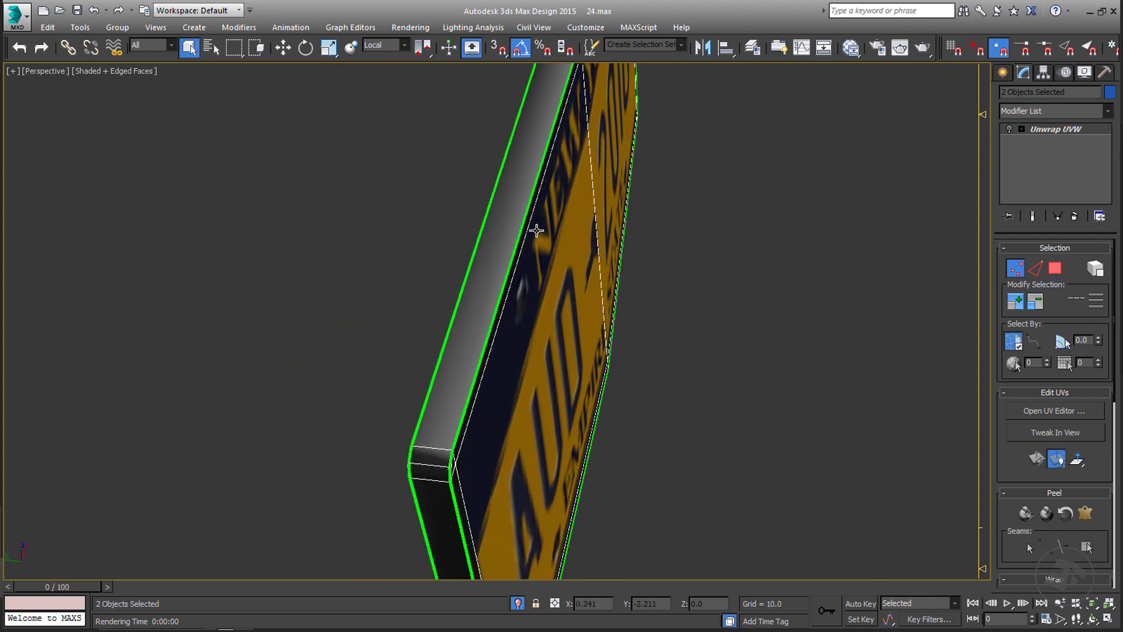
middle_click_drag(473, 335, 486, 296, "alt")
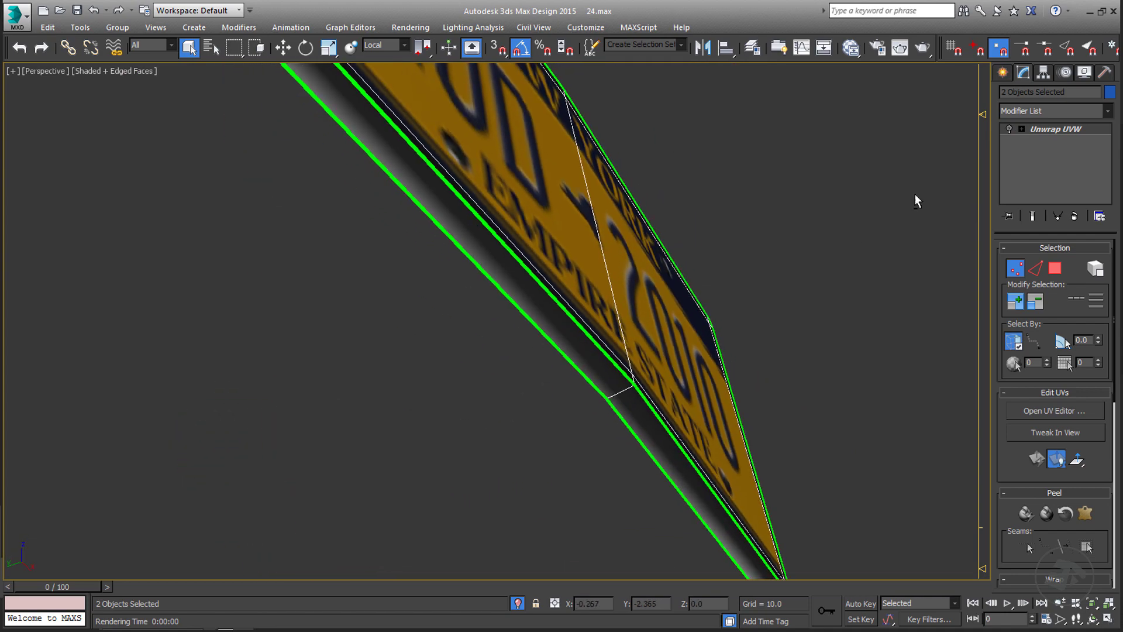
left_click(1007, 130)
middle_click_drag(819, 245, 676, 340, "alt")
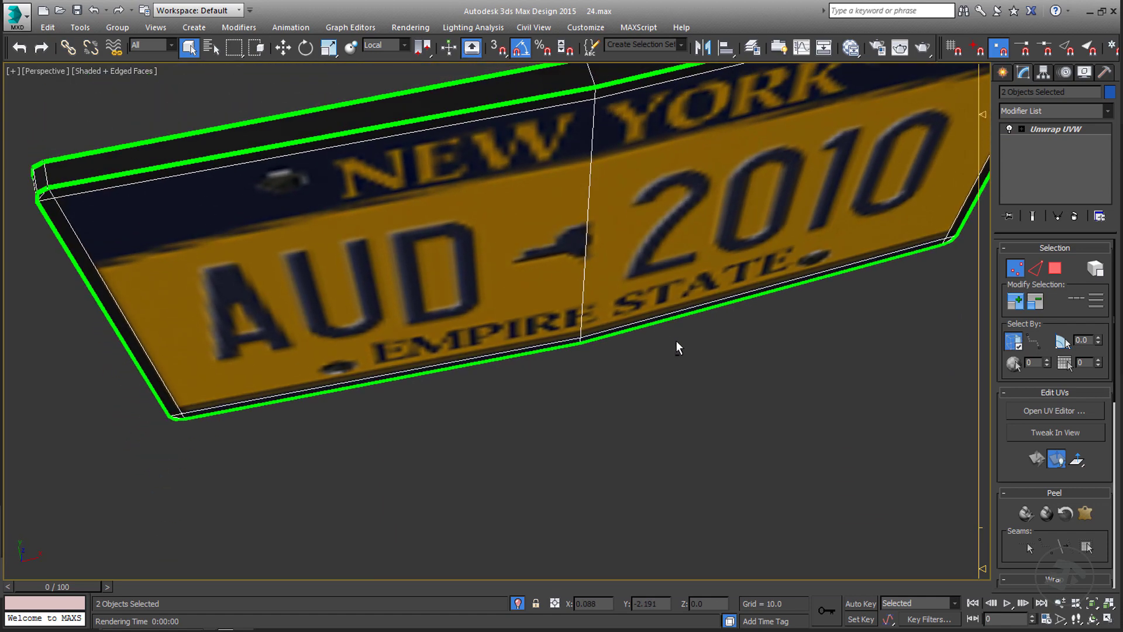
middle_click_drag(697, 293, 648, 233)
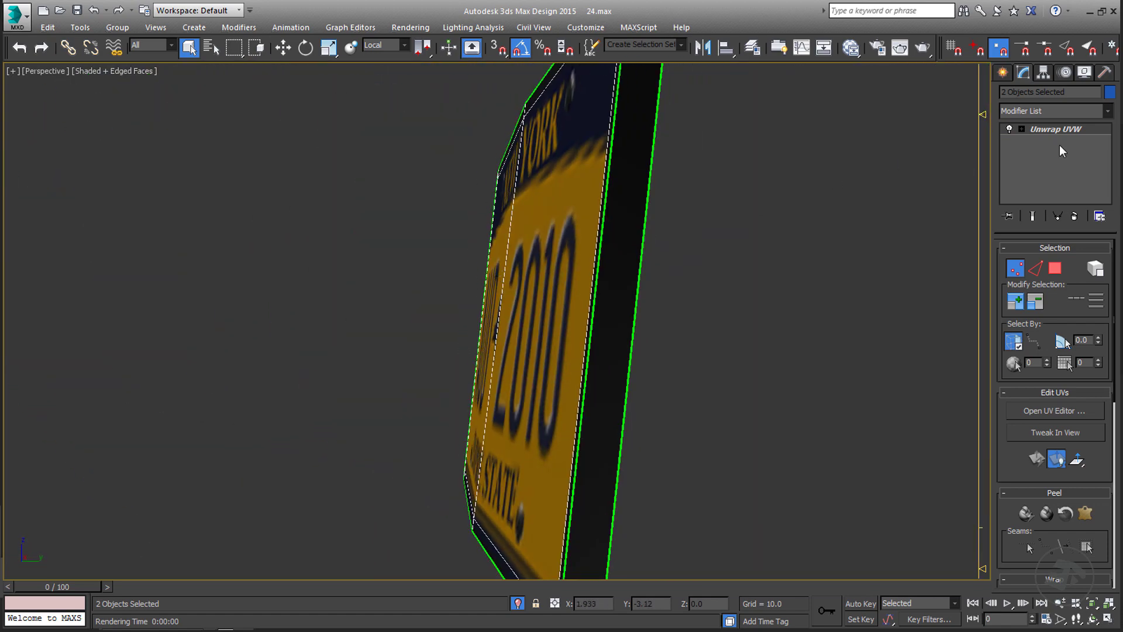
Step: Delete the Unwrap UVW modifier from the plate and frame
right_click(1050, 129)
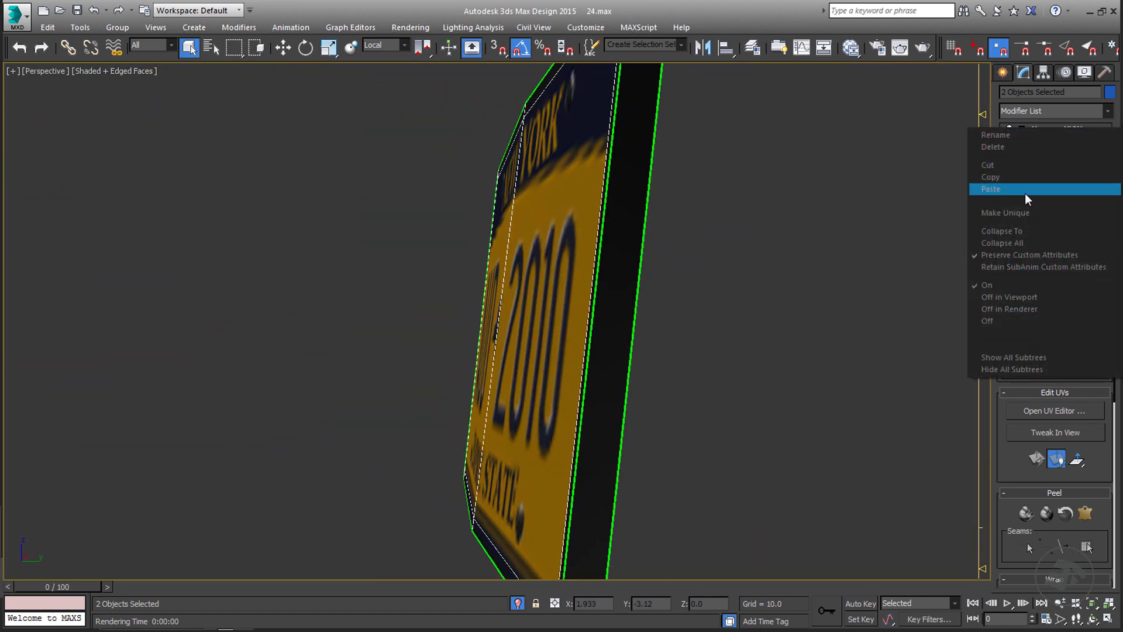
left_click(1001, 147)
middle_click_drag(626, 250, 704, 274, "alt")
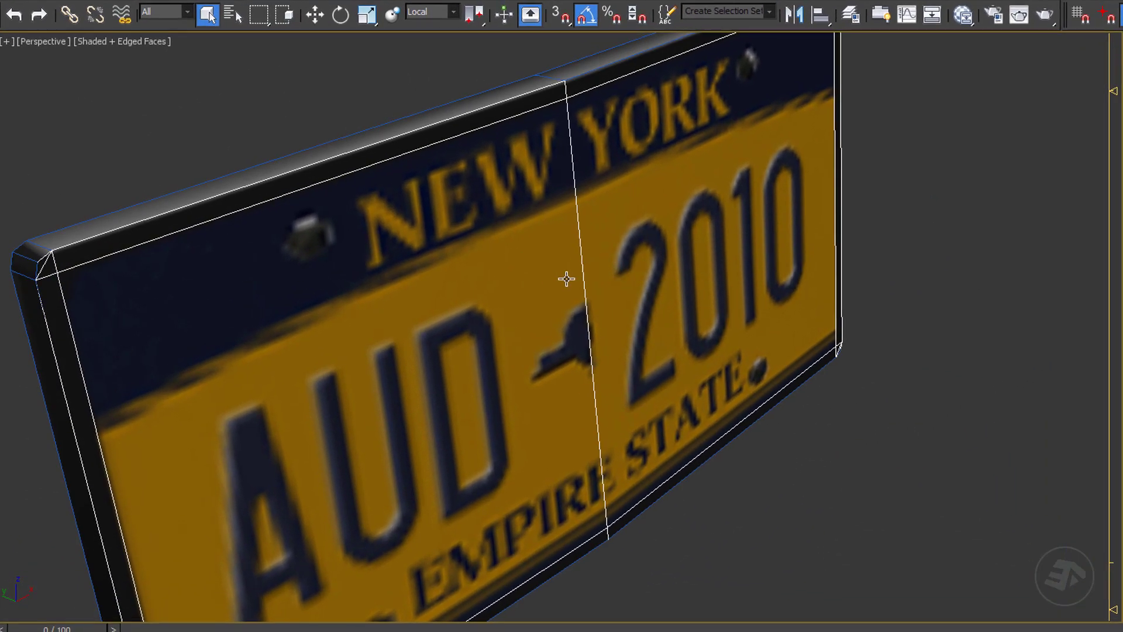
Step: Select the outer border of the front plate mesh and extrude it straight back to the frame's rear edge in the Left view
middle_click_drag(566, 278, 515, 269, "alt")
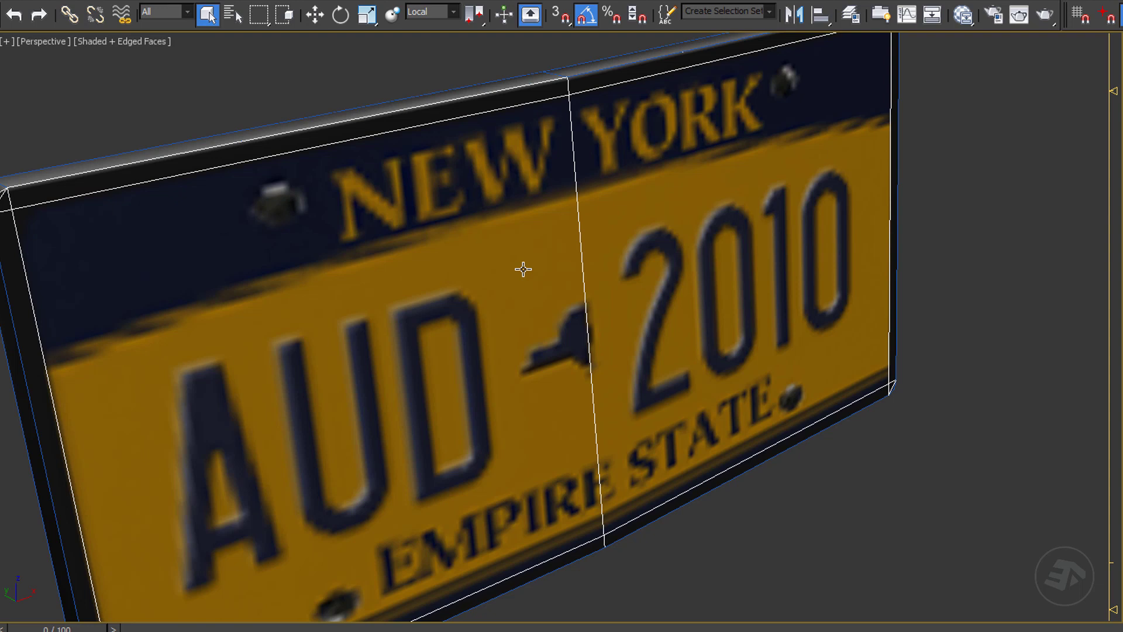
left_click(523, 269)
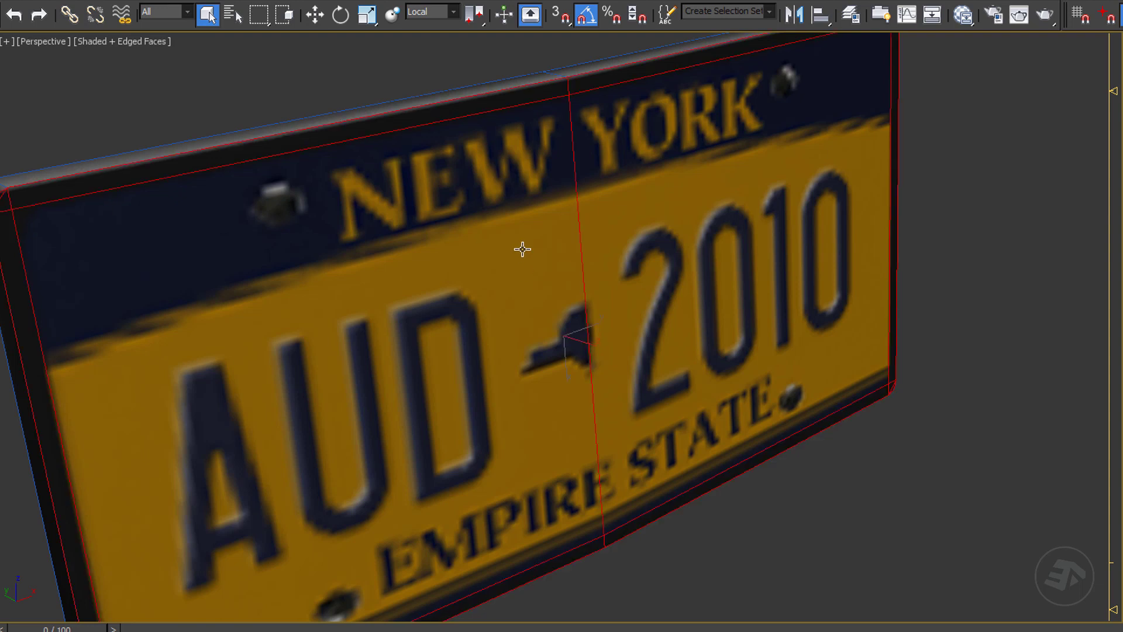
left_click(523, 249)
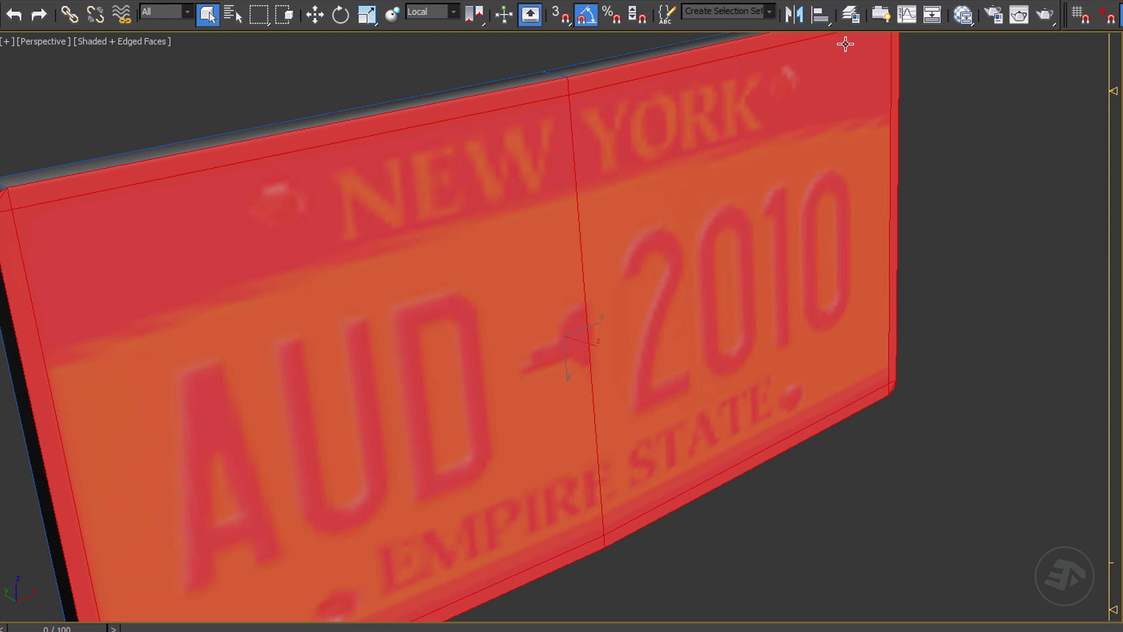
left_click(880, 15)
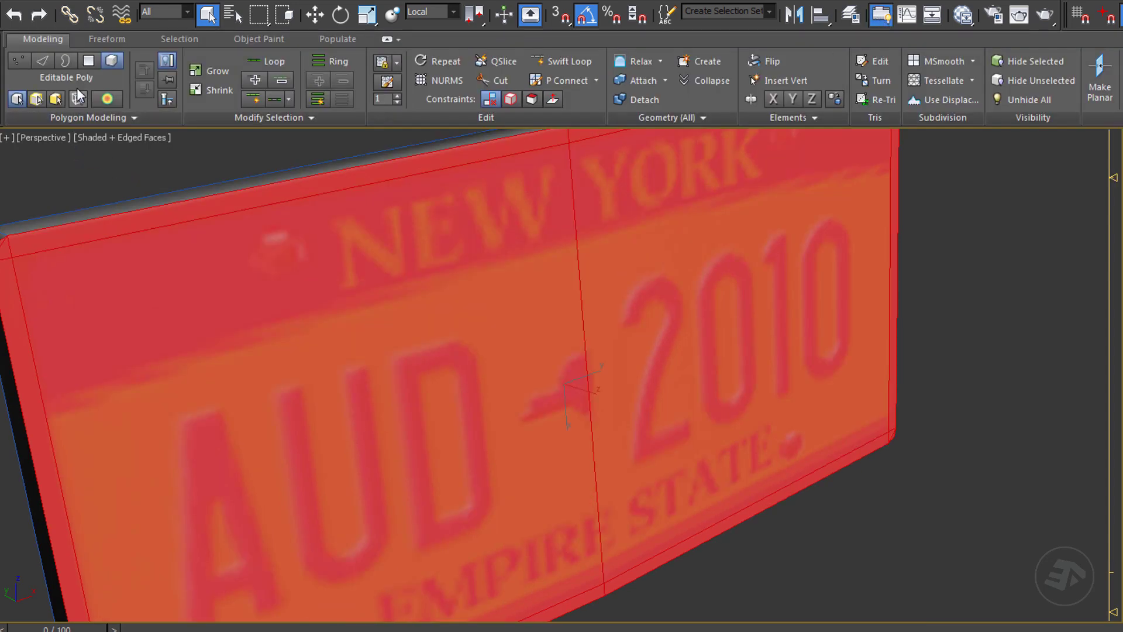
left_click(66, 59)
middle_click_drag(370, 335, 462, 342, "alt")
key("l")
middle_click_drag(533, 334, 531, 305)
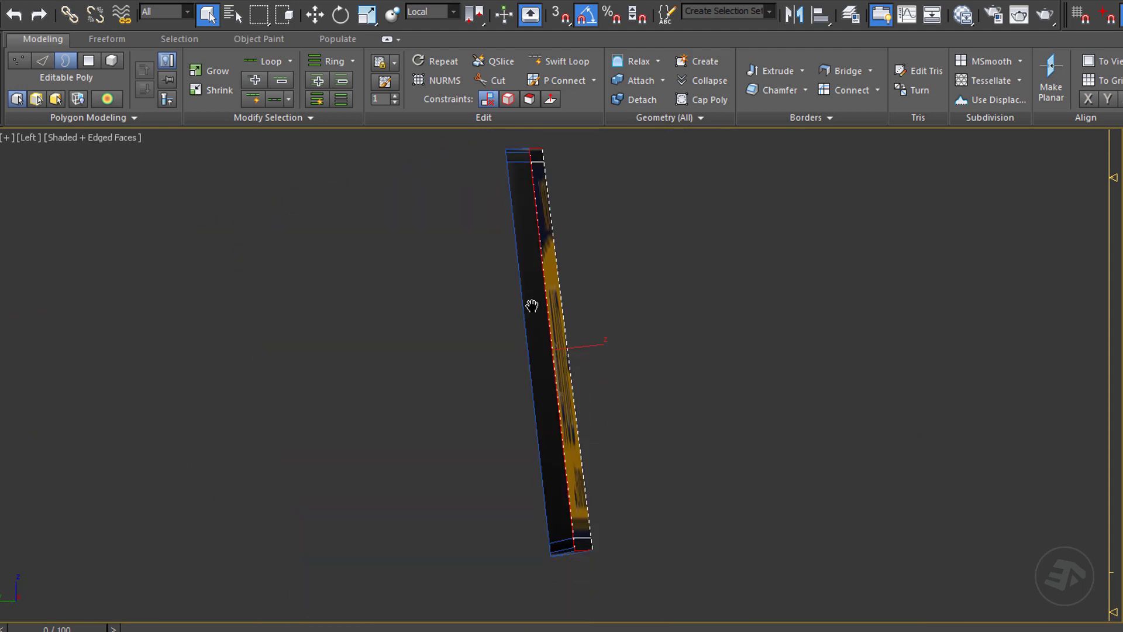
scroll(549, 396, "up", 2)
key("w")
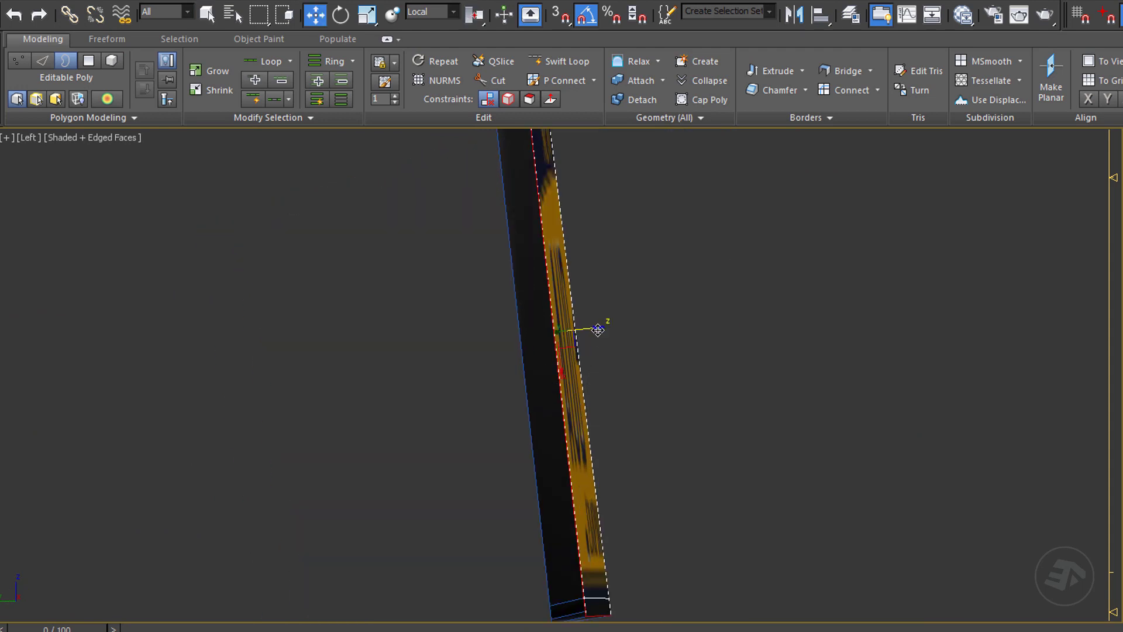
left_click_drag(596, 328, 564, 346)
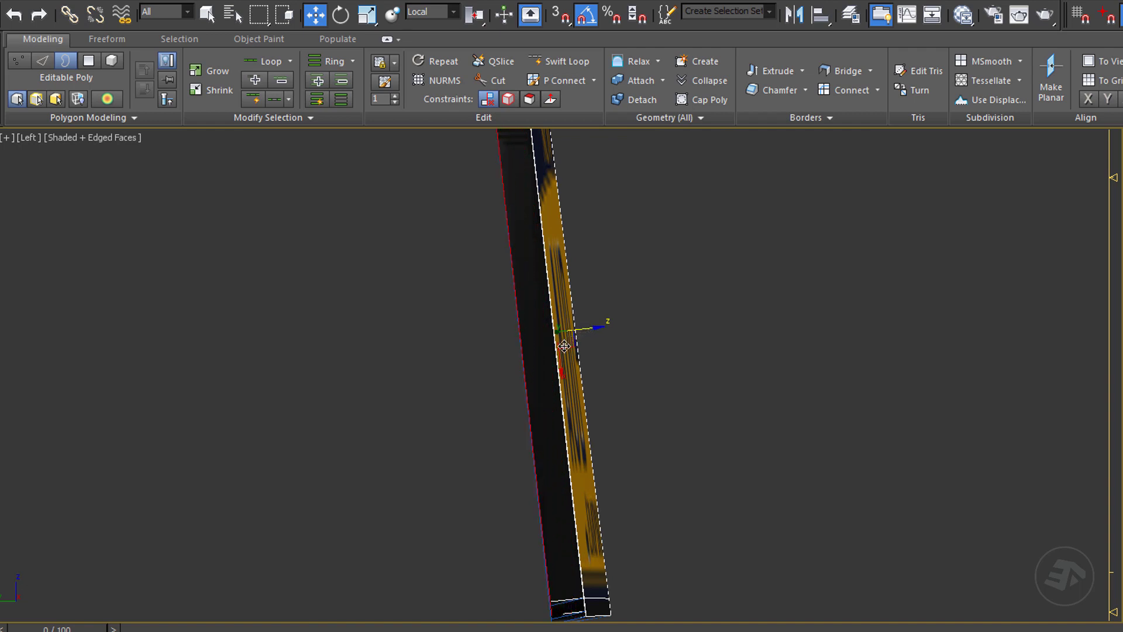
Step: Compare the plate's extruded sides with the frame outline at the upper and lower corners in wireframe, and leave border editing
scroll(512, 345, "up", 6)
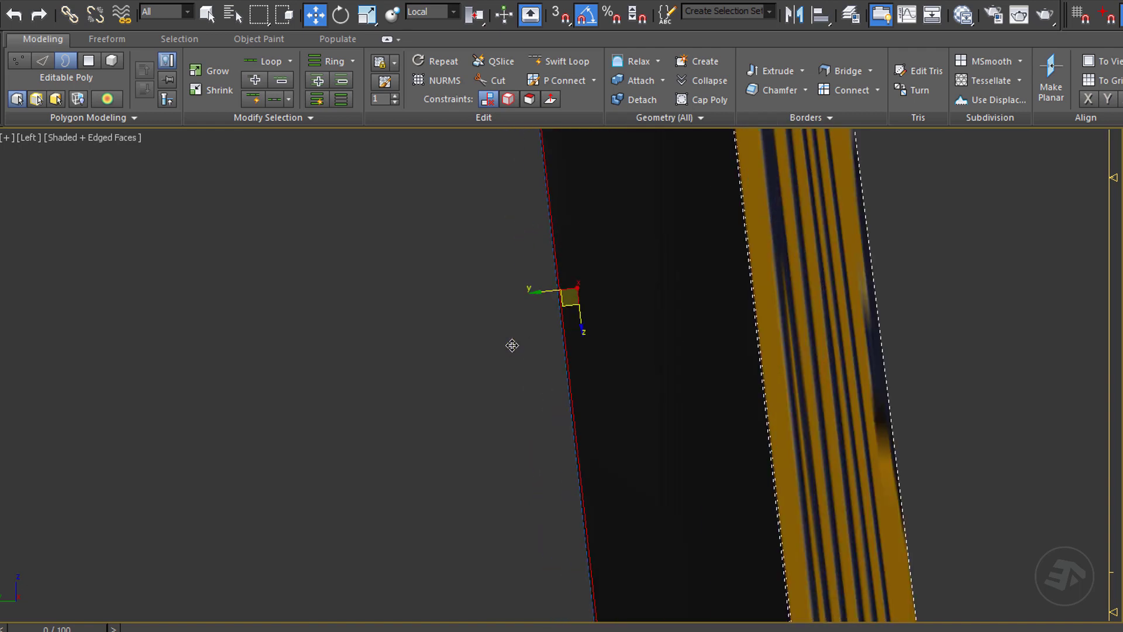
scroll(512, 346, "down", 6)
middle_click_drag(503, 185, 489, 191)
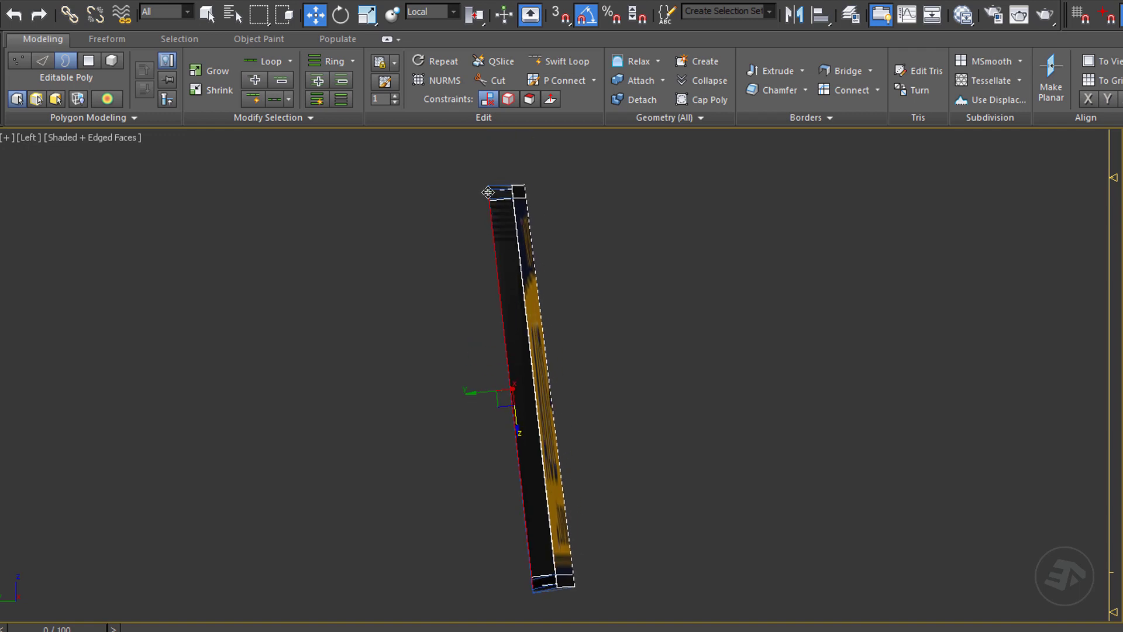
scroll(488, 193, "up", 5)
key("F3")
scroll(494, 181, "up", 2)
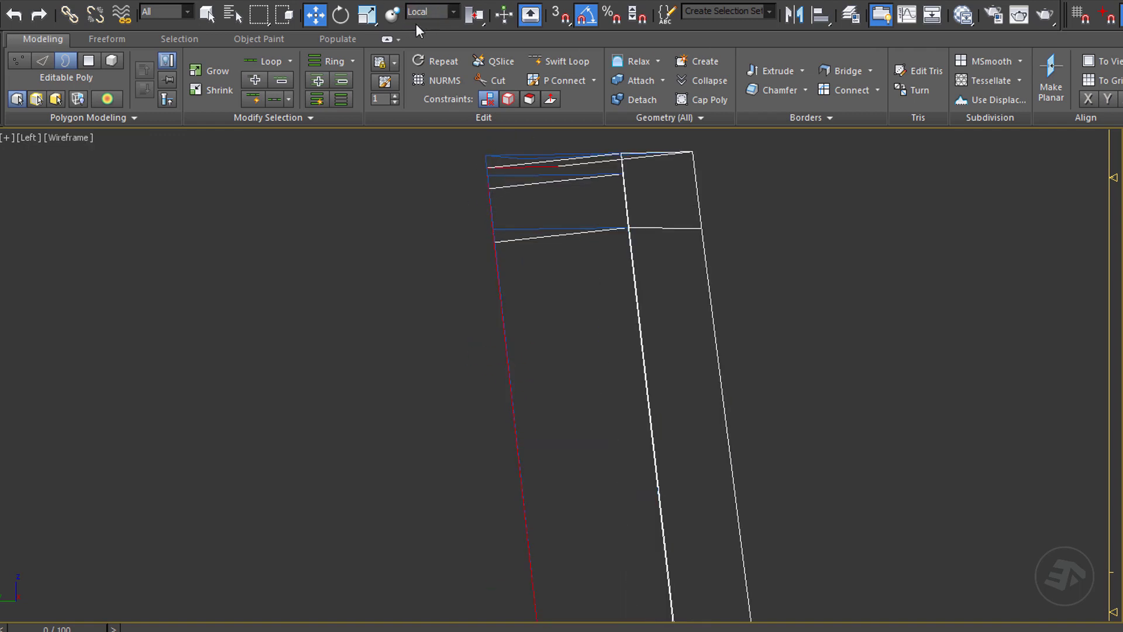
middle_click_drag(562, 337, 559, 258)
scroll(562, 327, "down", 6)
middle_click_drag(591, 538, 574, 376)
scroll(582, 498, "up", 8)
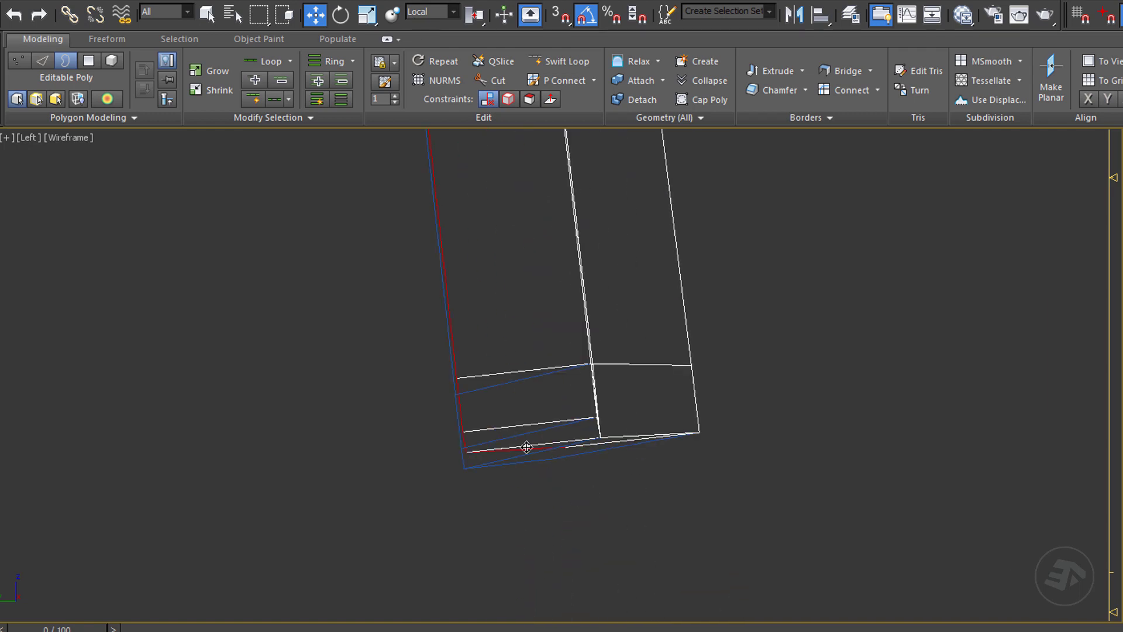
middle_click_drag(683, 350, 696, 506)
scroll(695, 506, "down", 8)
middle_click_drag(629, 260, 620, 476)
middle_click_drag(584, 250, 582, 519)
scroll(565, 233, "up", 6)
scroll(486, 167, "up", 1)
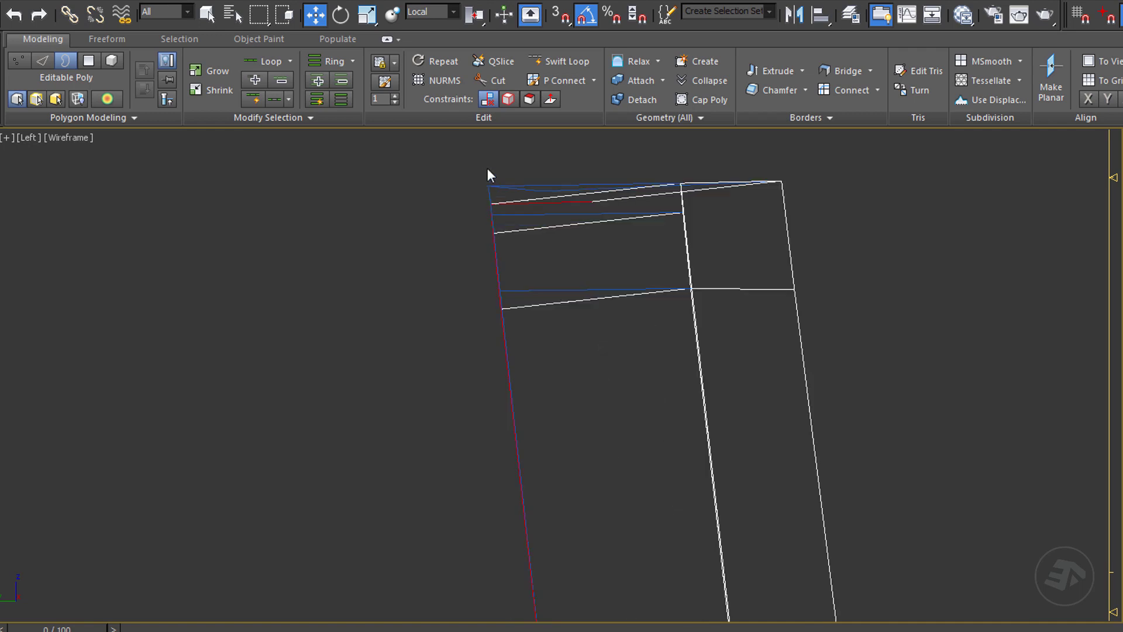
scroll(507, 212, "up", 3)
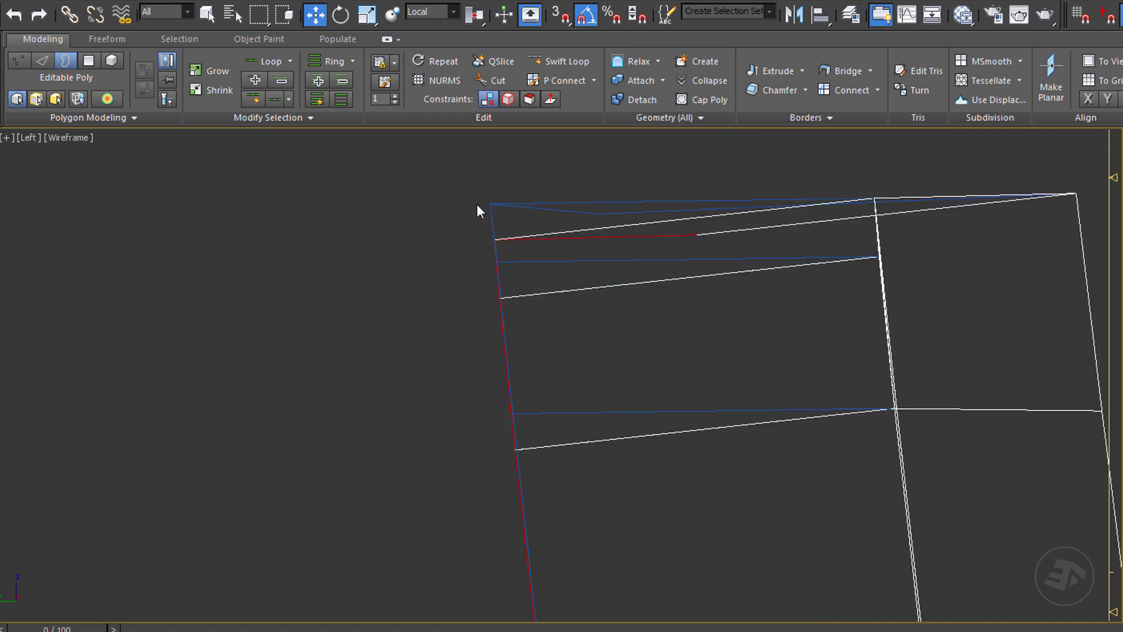
key("3")
key("F3")
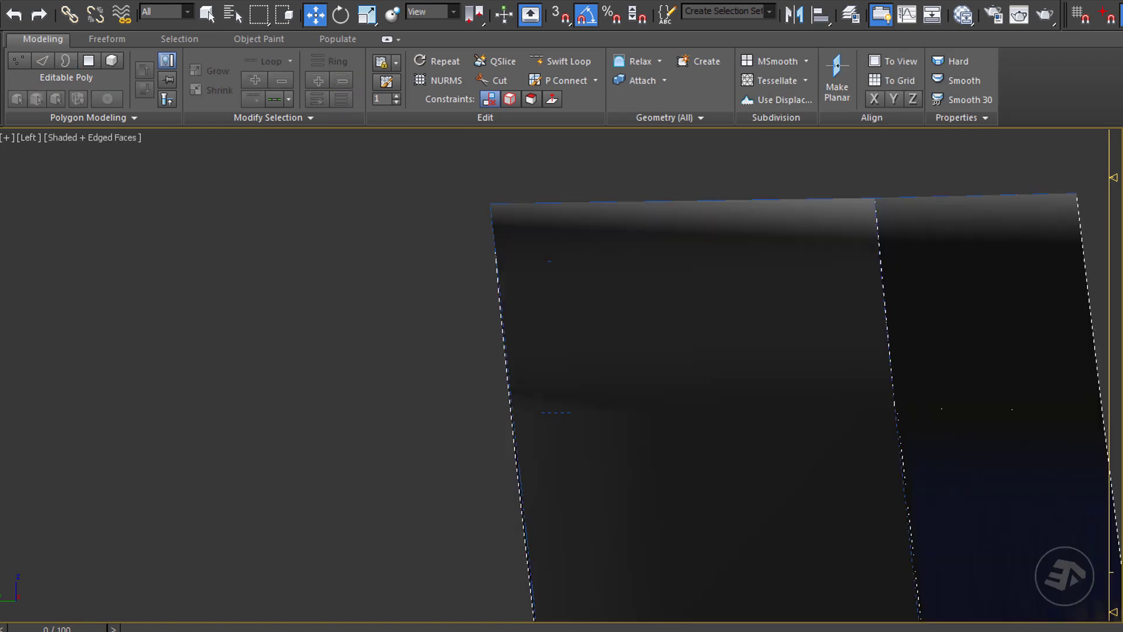
Step: Examine the lower corner of the extruded plate in shaded and wireframe display, and inspect the whole plate in perspective
middle_click_drag(584, 276, 467, 205)
scroll(473, 241, "down", 8)
scroll(518, 453, "up", 3)
middle_click_drag(518, 454, 485, 357)
scroll(485, 356, "down", 4)
scroll(524, 559, "up", 4)
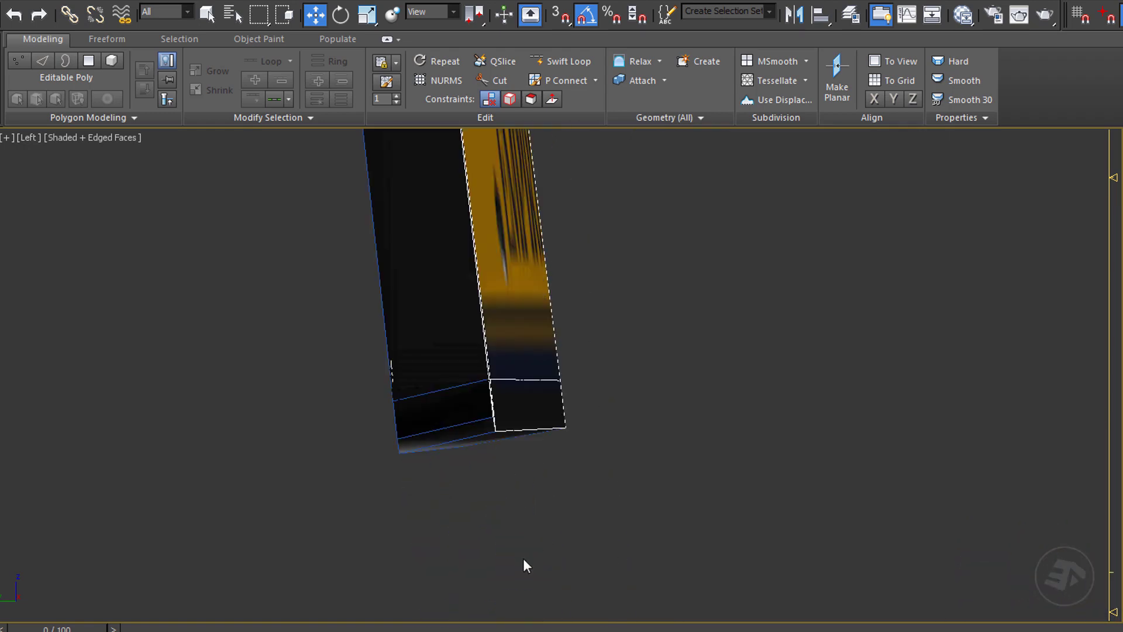
scroll(526, 560, "up", 3)
middle_click_drag(406, 298, 456, 572)
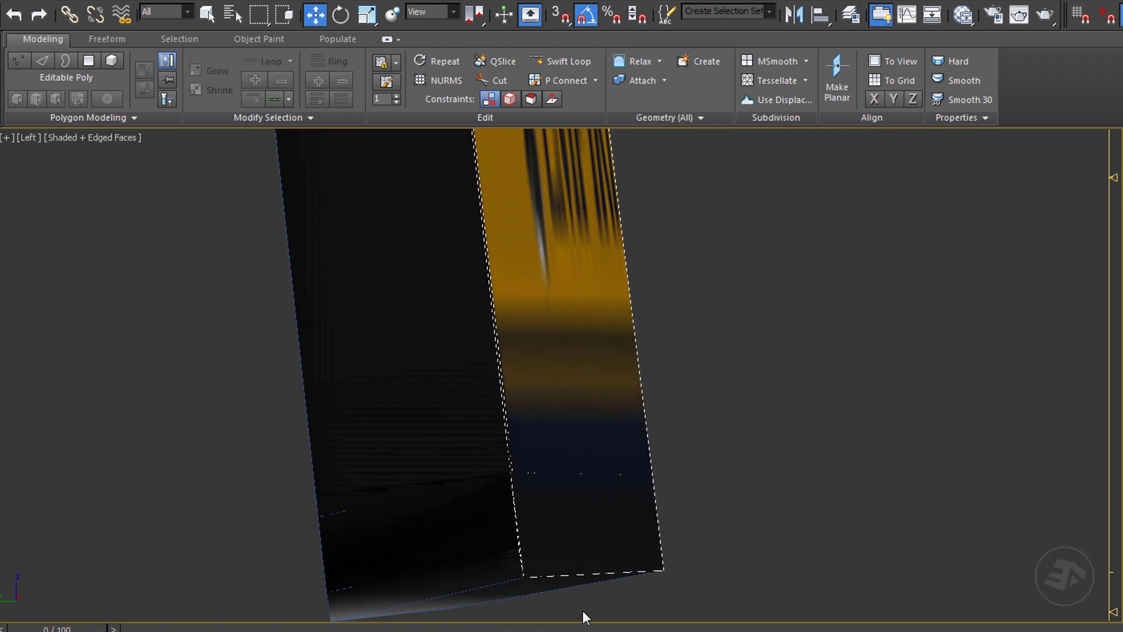
key("F3")
middle_click_drag(414, 487, 414, 510)
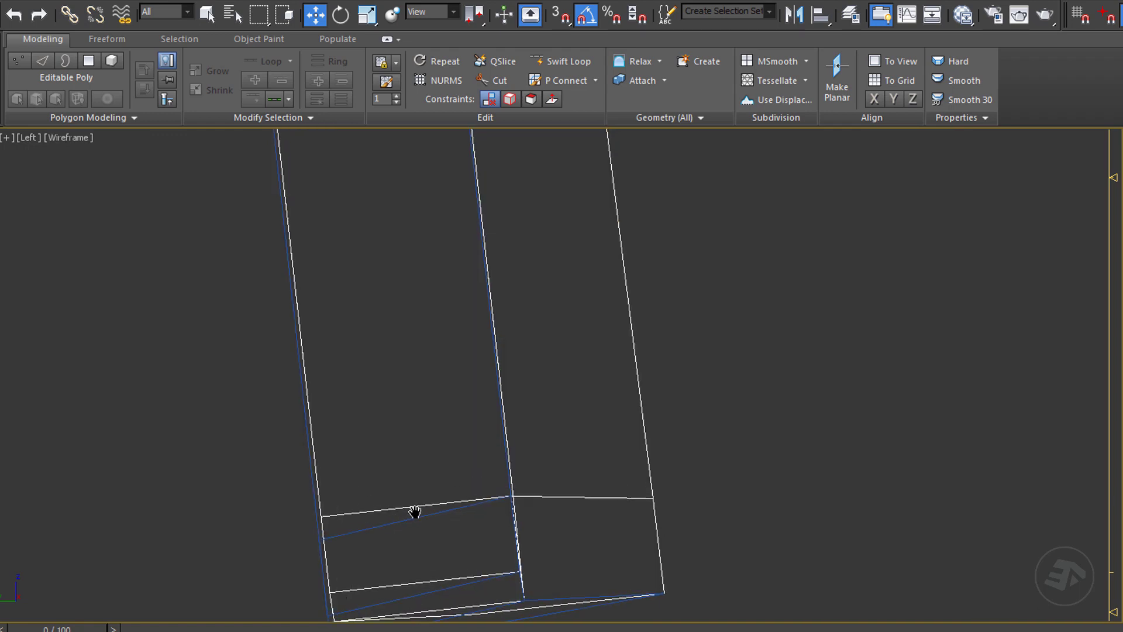
scroll(468, 508, "down", 4)
mouse_move(459, 317)
middle_mouse_down()
mouse_move(502, 403)
mouse_move(523, 363)
middle_mouse_up()
scroll(462, 323, "down", 6)
key("F3")
scroll(524, 364, "down", 5)
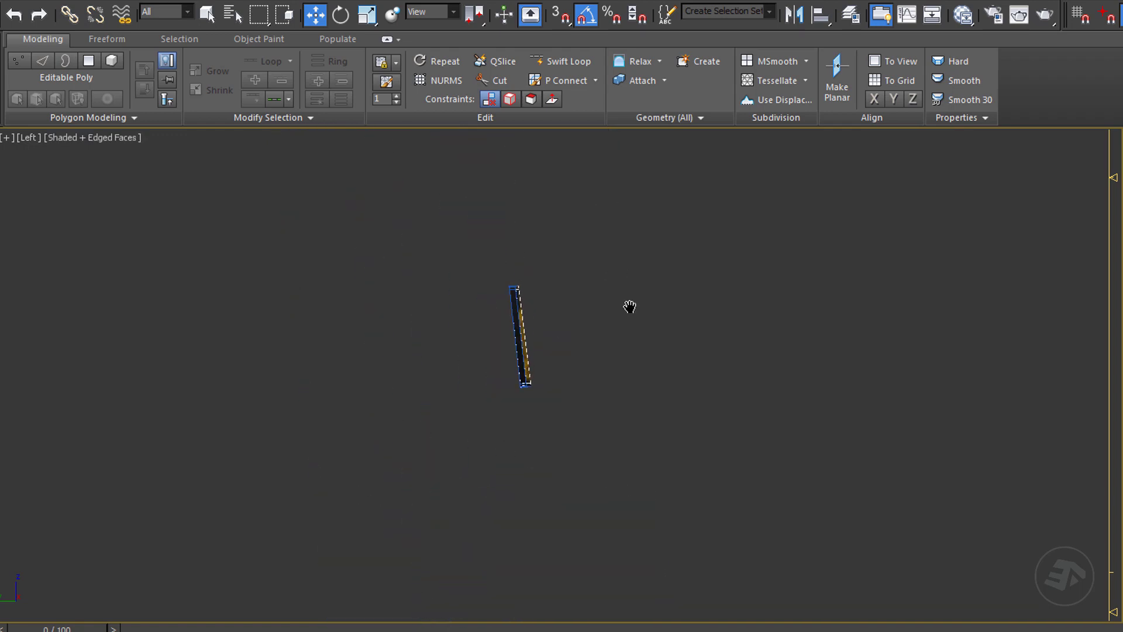
key("p")
middle_click_drag(597, 314, 473, 334, "alt")
scroll(473, 335, "up", 5)
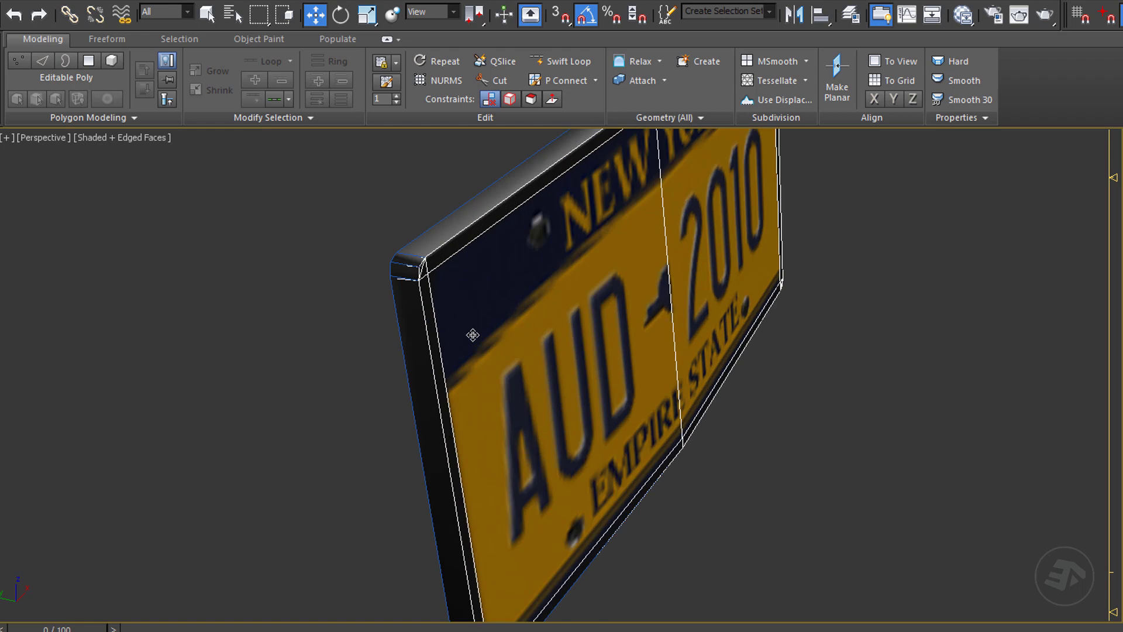
Step: Deselect the extruded plate to check the shading of its sides in perspective, and select the plate again
left_click(473, 335)
key("ctrl+d")
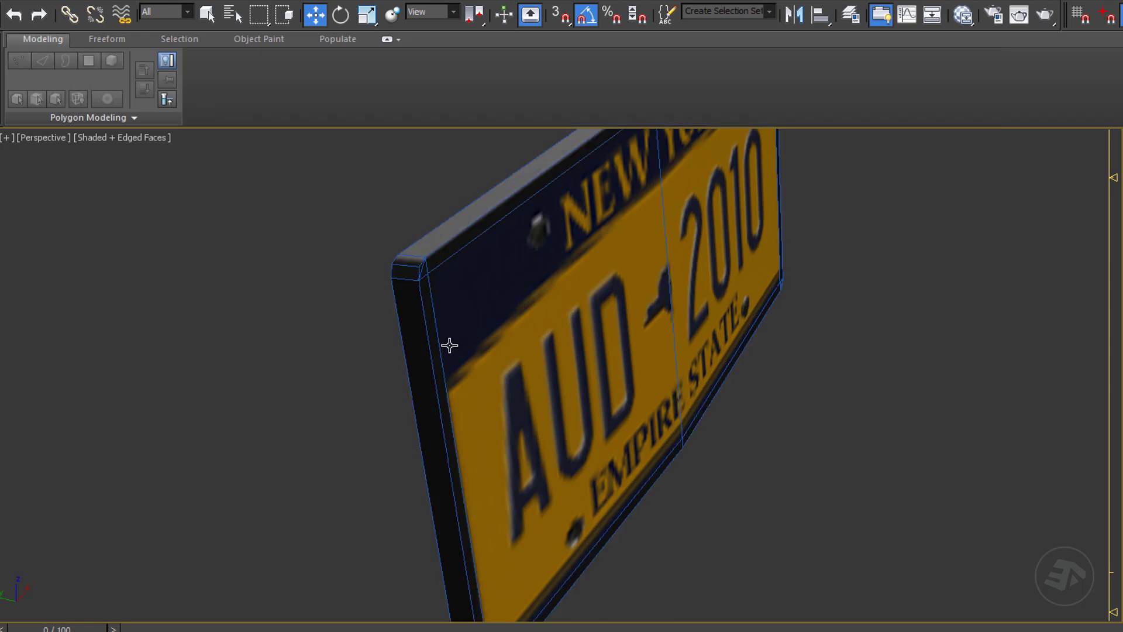
middle_click_drag(449, 345, 469, 384, "alt")
left_click(436, 342)
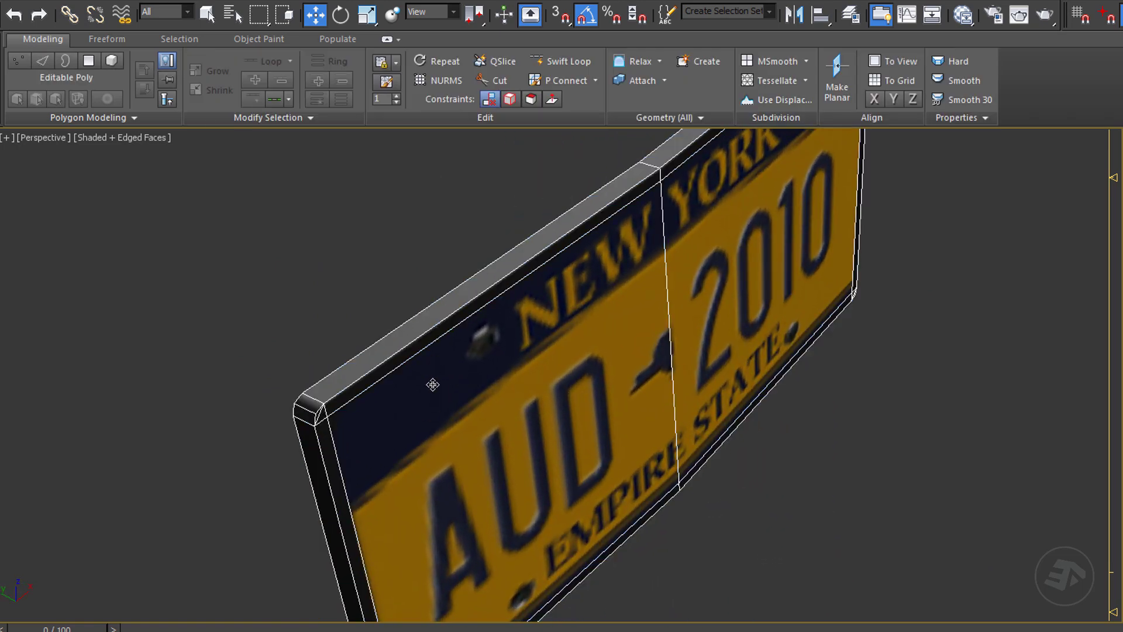
Step: Select the plate's extruded side polygons, assign them to smoothing group 2, and clear the polygon selection
key("4")
left_click(420, 329)
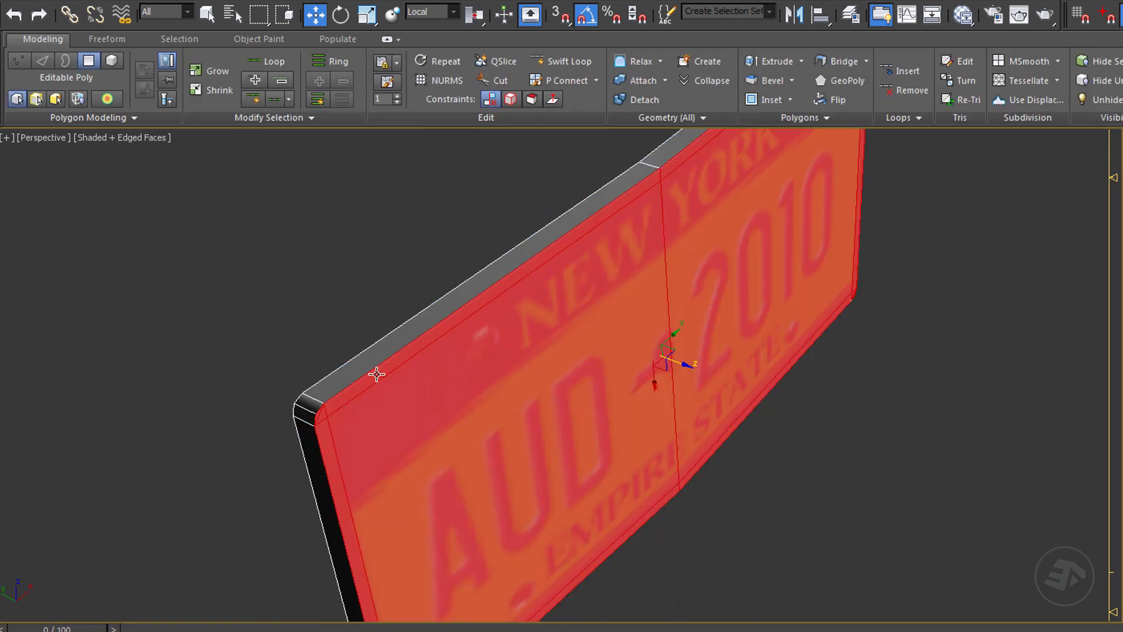
left_click(377, 374)
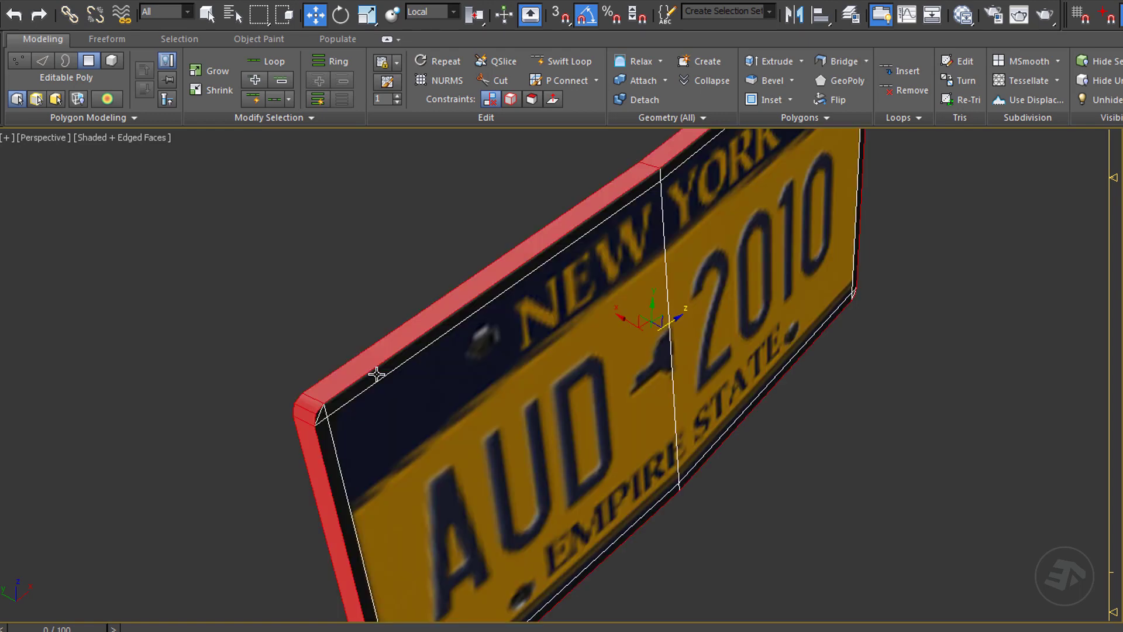
key("ctrl+d")
left_click(683, 334)
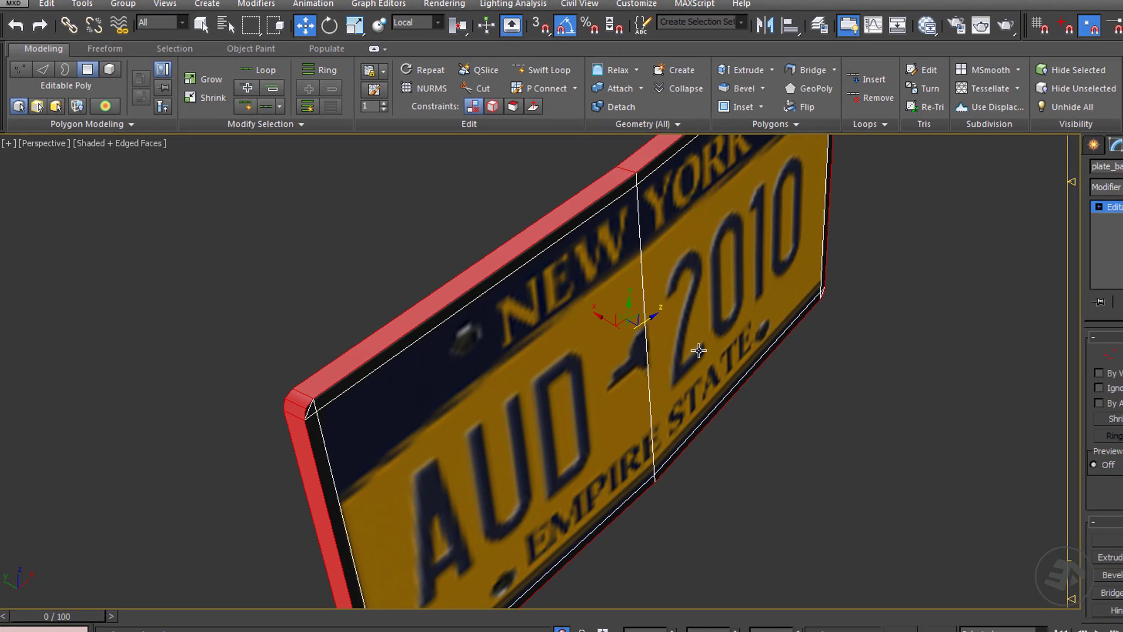
scroll(989, 399, "down", 1)
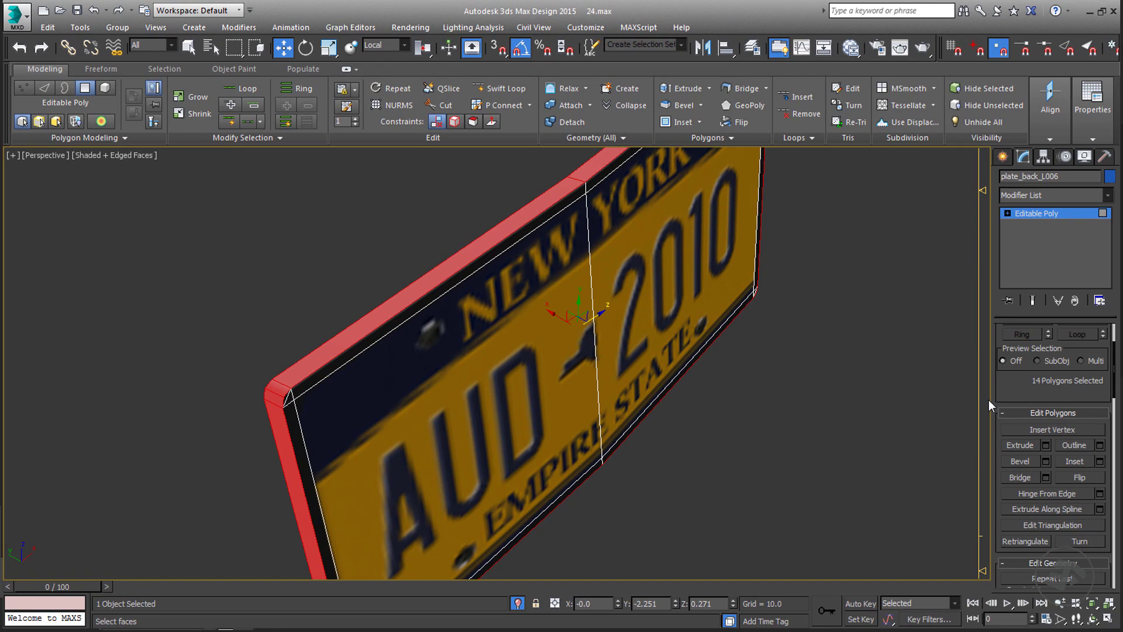
scroll(1019, 398, "down", 10)
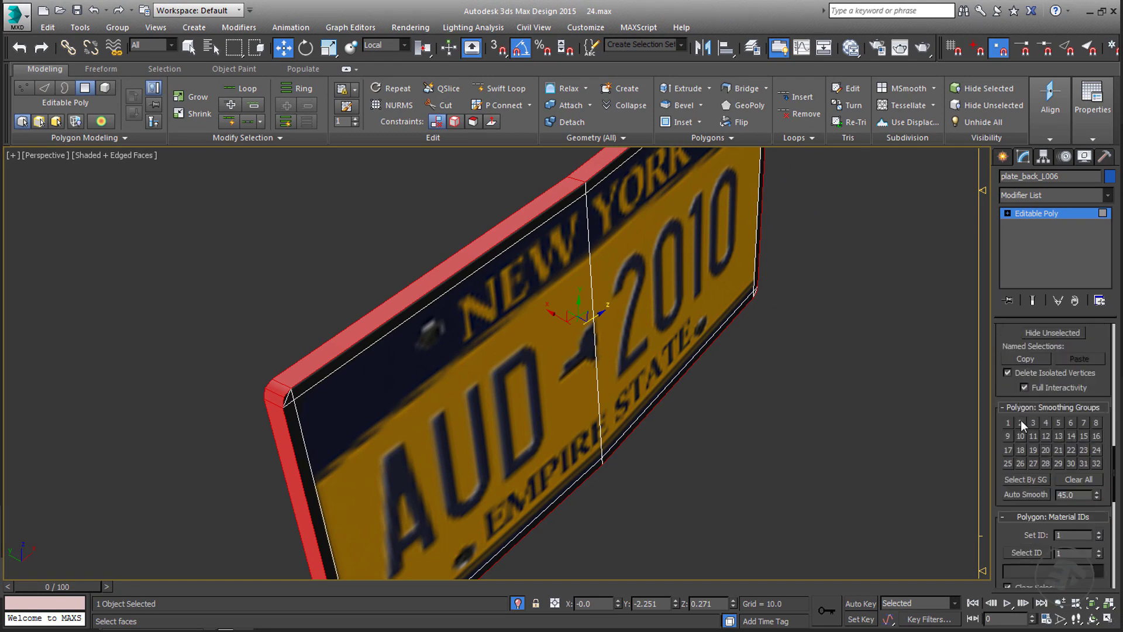
left_click(1020, 422)
middle_click_drag(589, 397, 736, 299, "alt")
key("q")
left_click(842, 287)
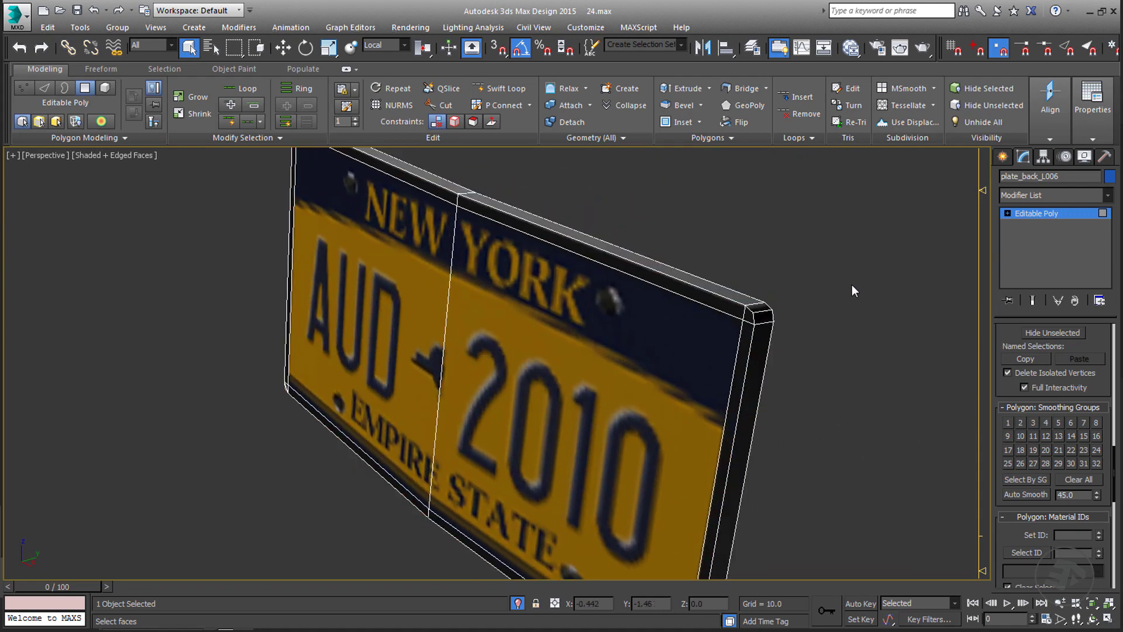
Step: Test-render the plate from three different perspective angles to check its sides and corners, and close the render window
key("shift+q")
middle_click_drag(481, 366, 544, 317, "alt")
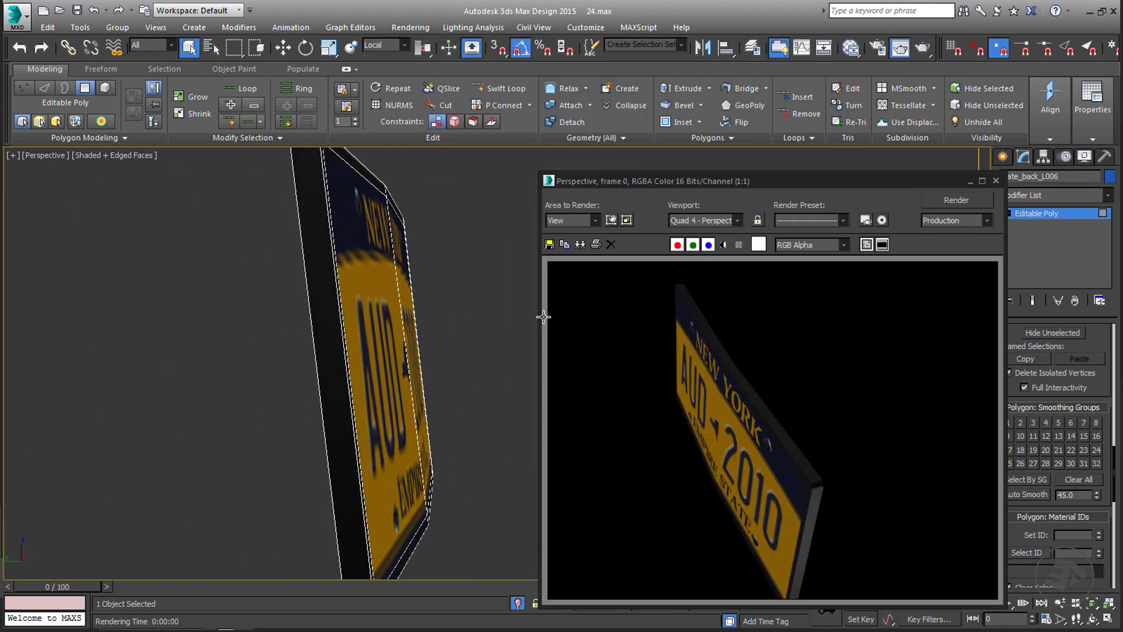
key("shift+q")
middle_click_drag(527, 380, 437, 393, "alt")
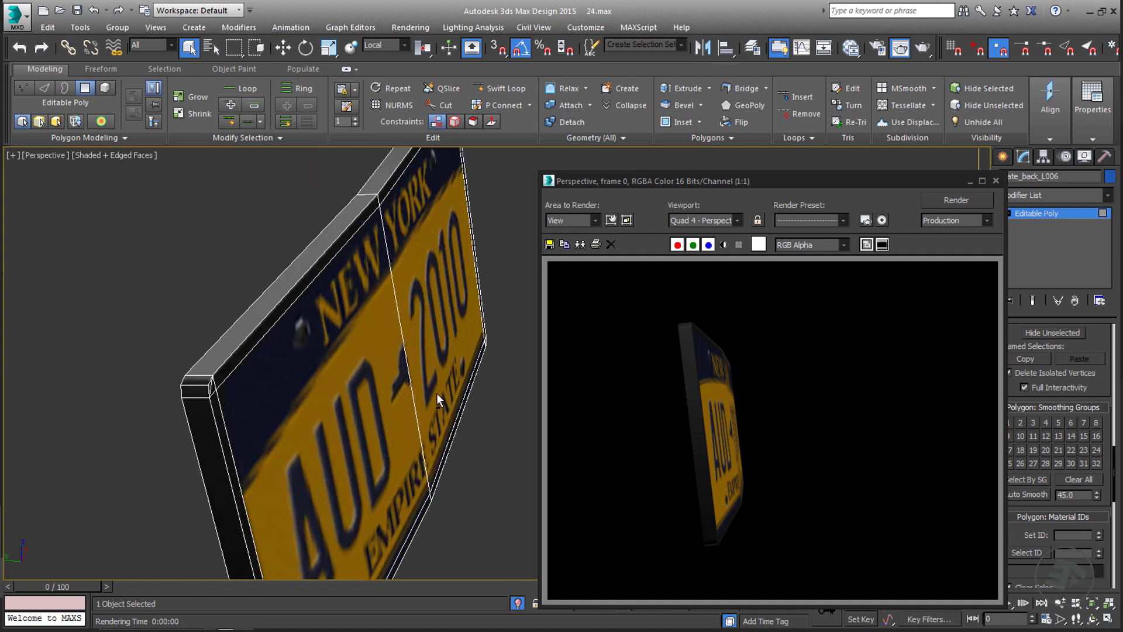
scroll(164, 441, "up", 3)
scroll(205, 453, "down", 1)
middle_click_drag(205, 454, 271, 459, "alt")
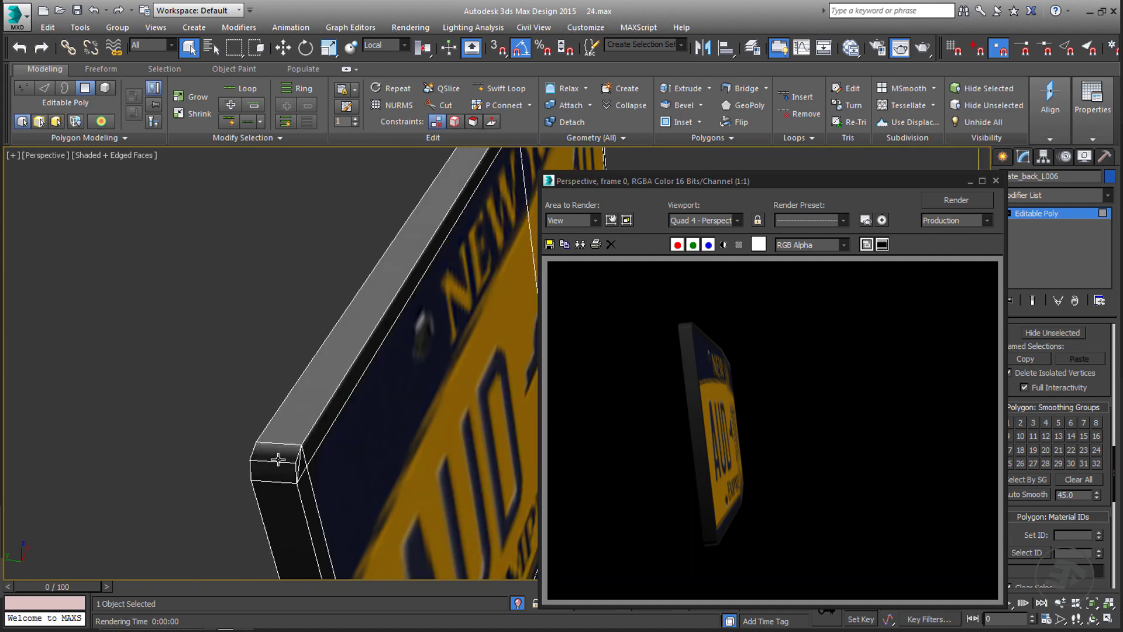
scroll(261, 431, "up", 4)
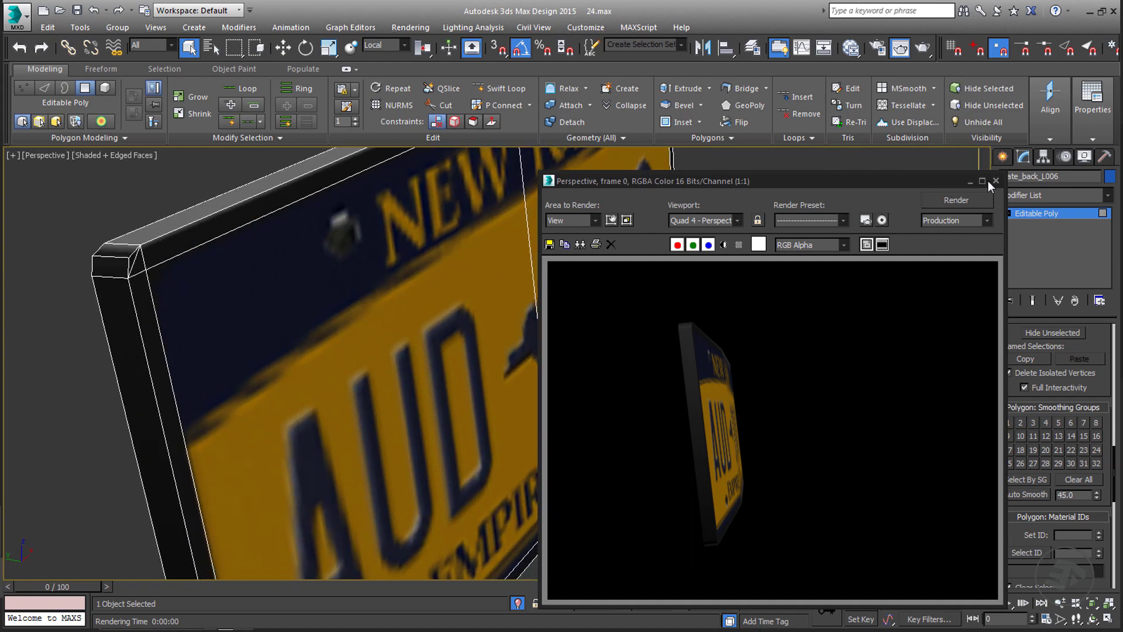
key("shift+q")
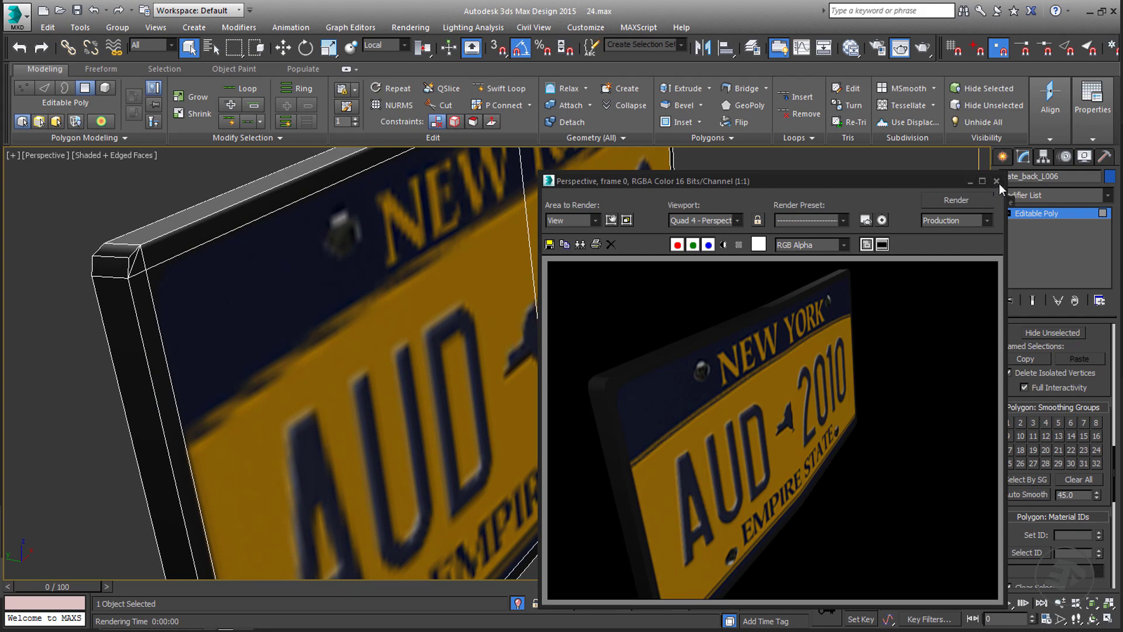
left_click(997, 182)
Step: Leave polygon editing, add an Unwrap UVW modifier to the plate, and open its UV editor
left_click(1040, 212)
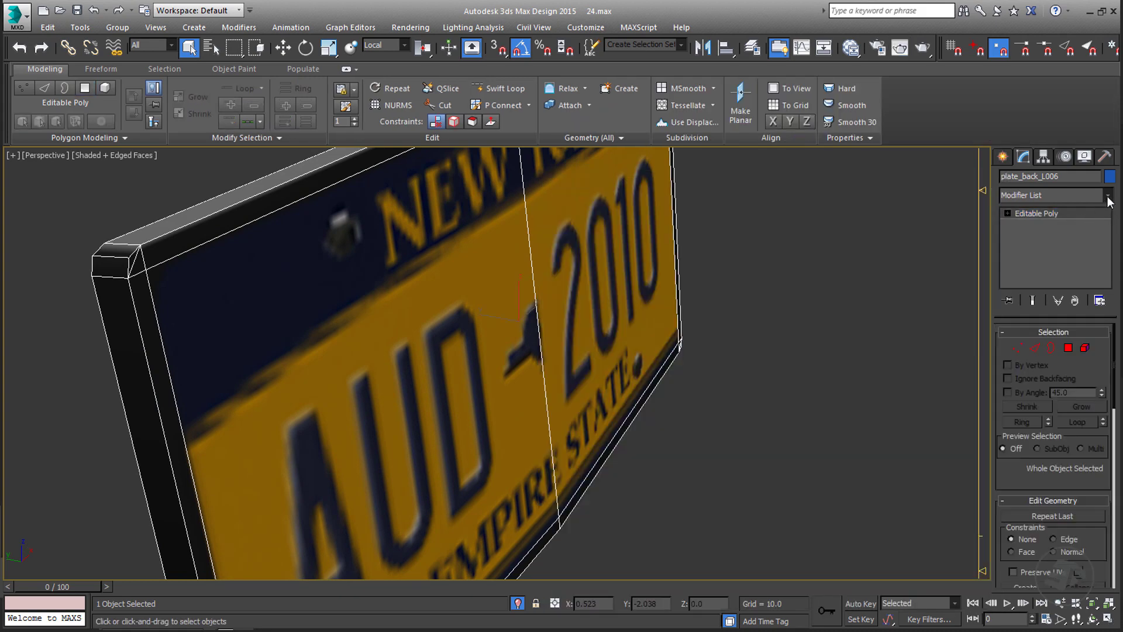
left_click(1108, 196)
key("u")
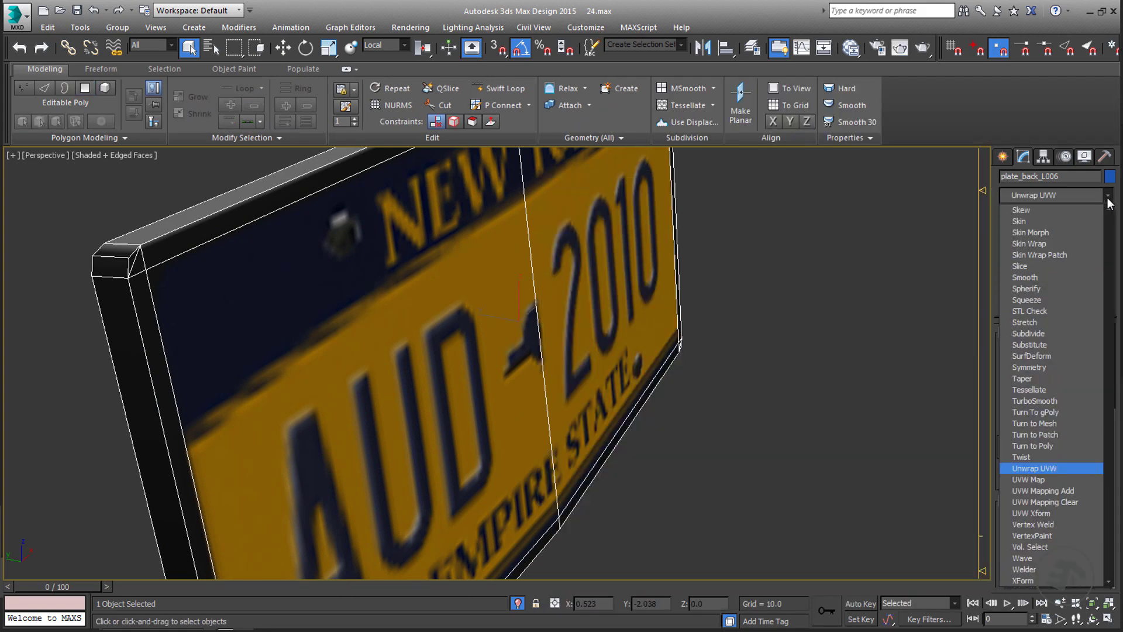
key("Return")
left_click(1055, 494)
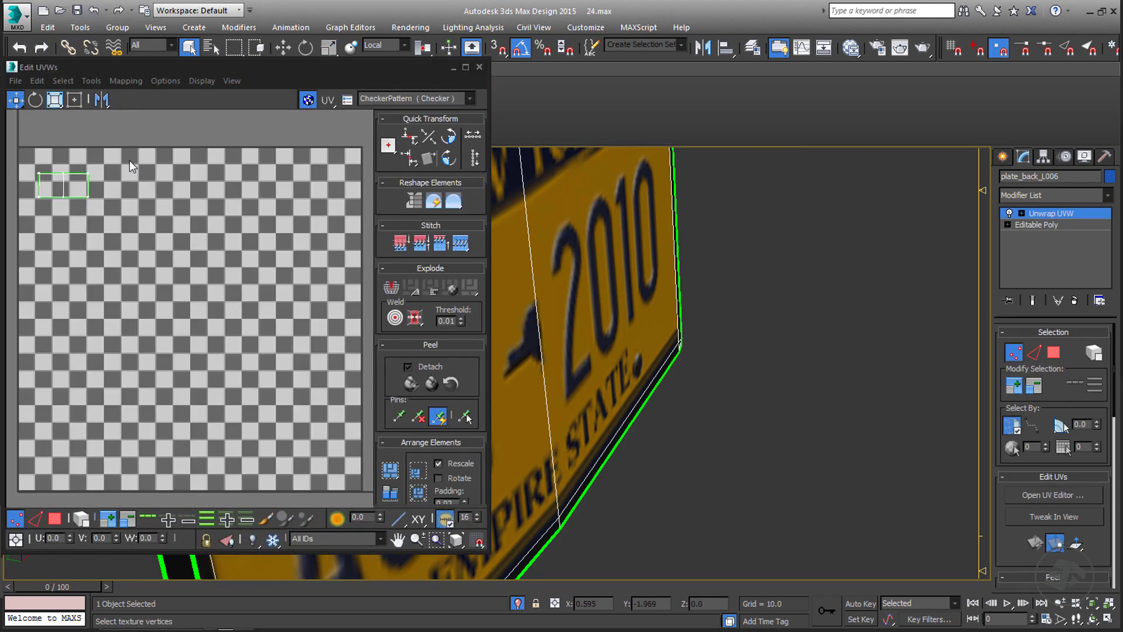
Step: Show Map #22 (Audi_A4_sign_1.png) as the background texture behind the plate's UVs
left_click_drag(130, 160, 8, 227)
scroll(72, 175, "up", 8)
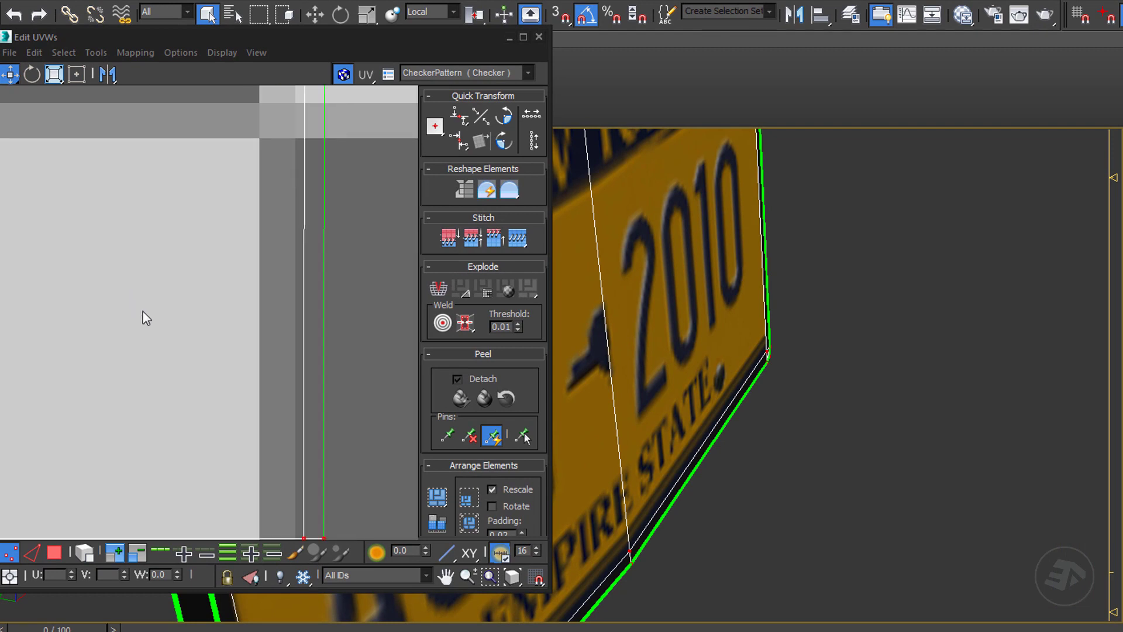
scroll(153, 316, "down", 4)
scroll(220, 294, "up", 1)
scroll(276, 381, "up", 5)
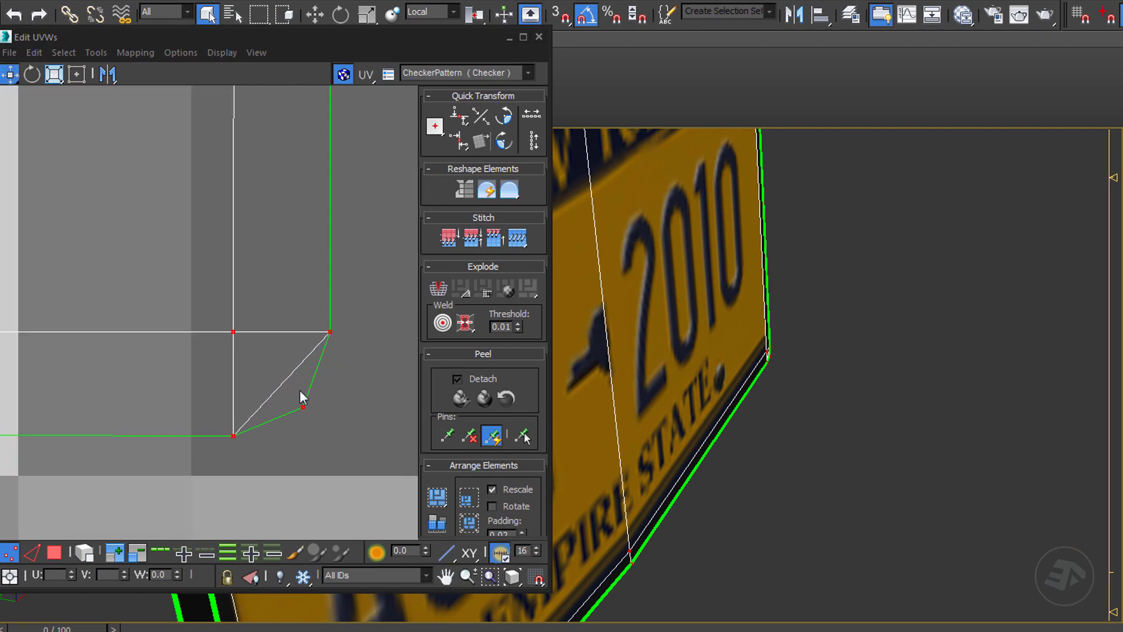
left_click(496, 72)
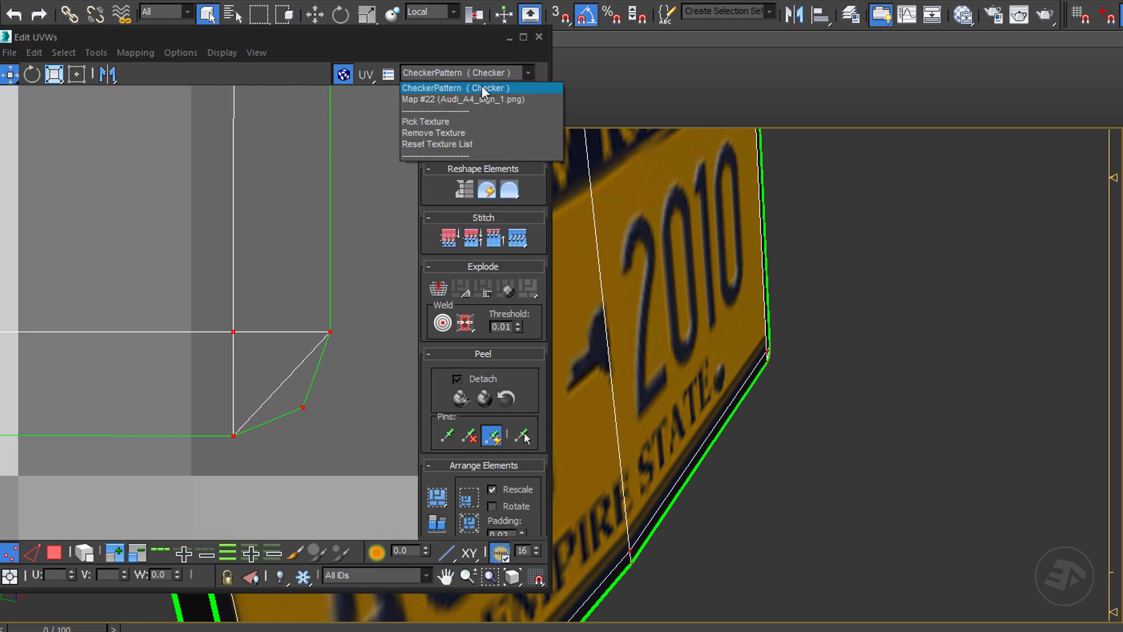
left_click(480, 98)
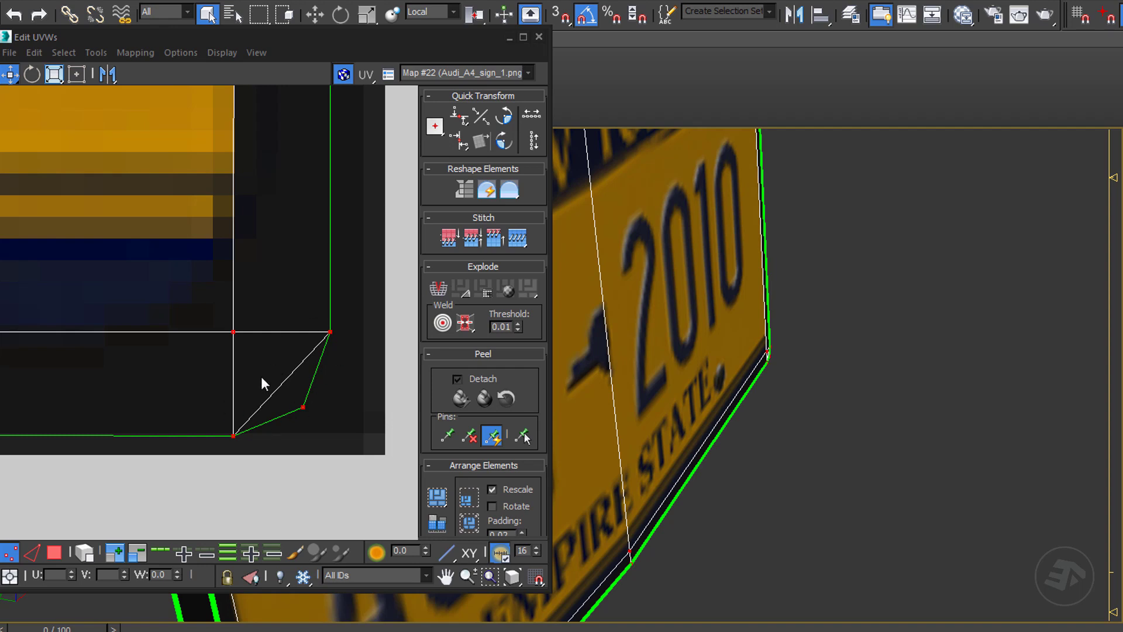
Step: Examine how the plate's UV outline lies over the texture's black border at each corner, and close the UV editor
scroll(261, 383, "down", 3)
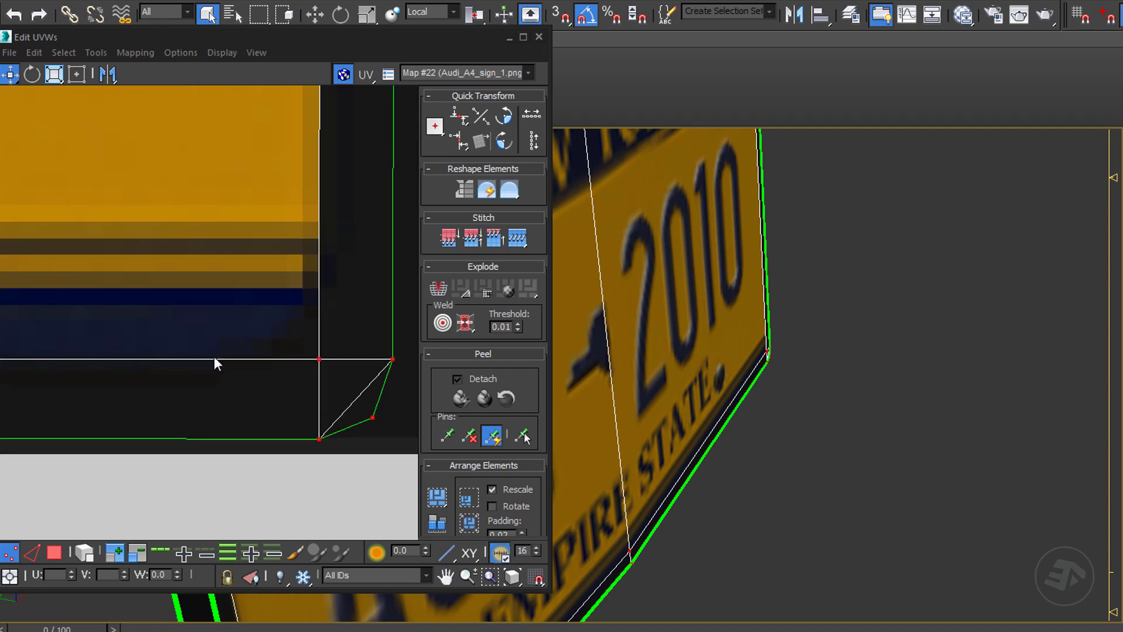
scroll(214, 357, "down", 4)
middle_click_drag(176, 245, 233, 518)
middle_click_drag(237, 217, 298, 419)
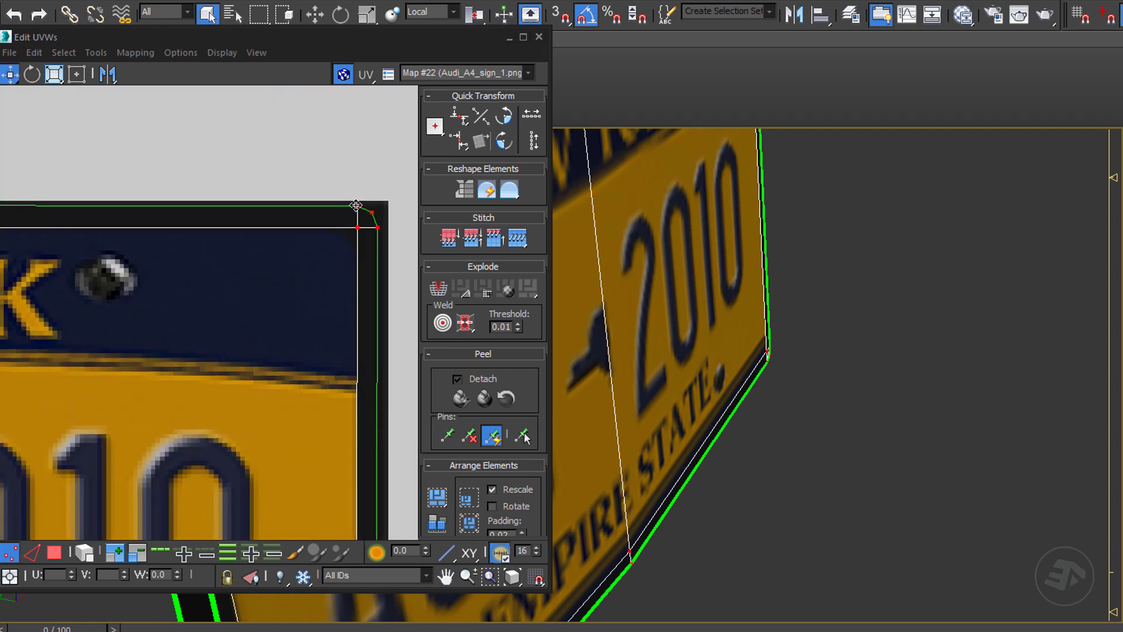
scroll(356, 205, "up", 5)
scroll(313, 286, "down", 6)
middle_click_drag(137, 308, 543, 277)
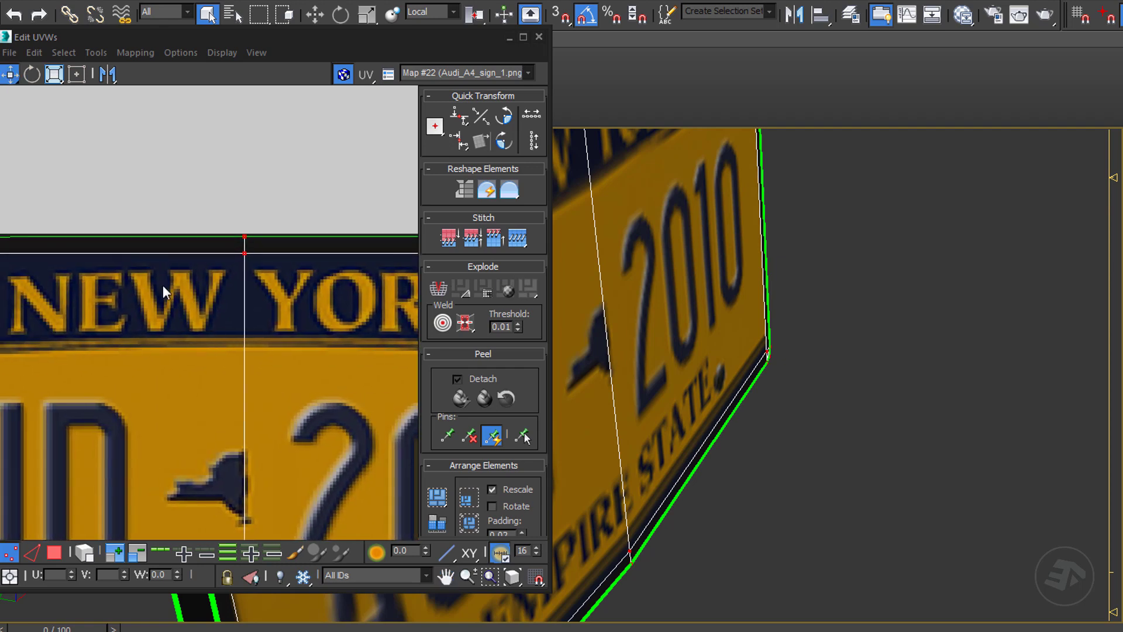
middle_click_drag(132, 281, 491, 273)
scroll(135, 254, "up", 5)
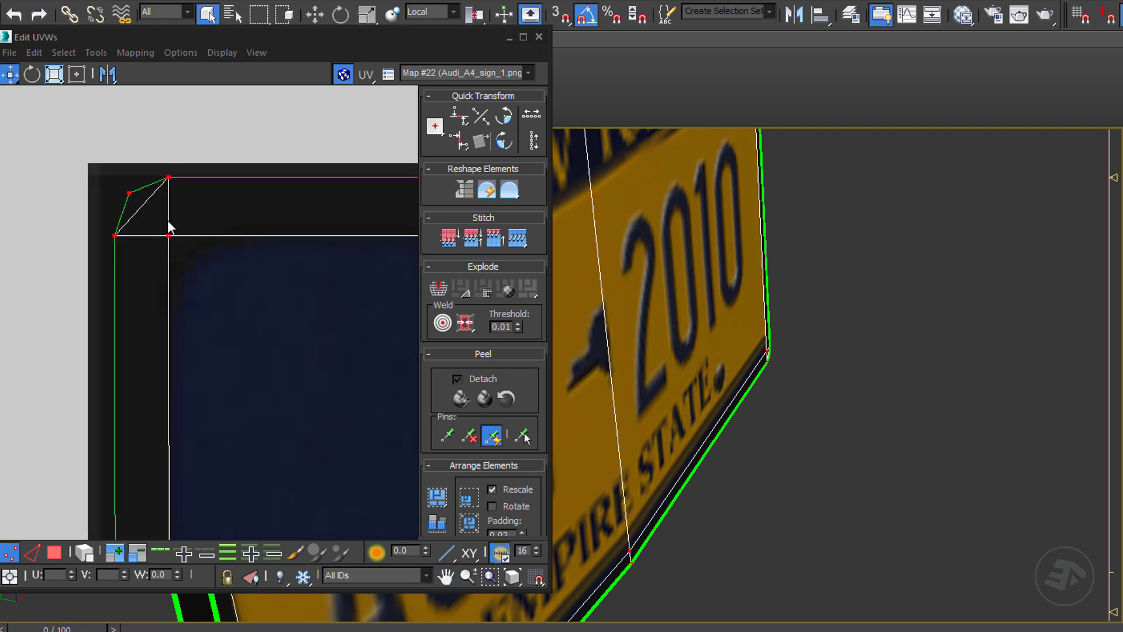
scroll(167, 220, "down", 3)
middle_click_drag(184, 278, 158, 357)
scroll(88, 409, "up", 3)
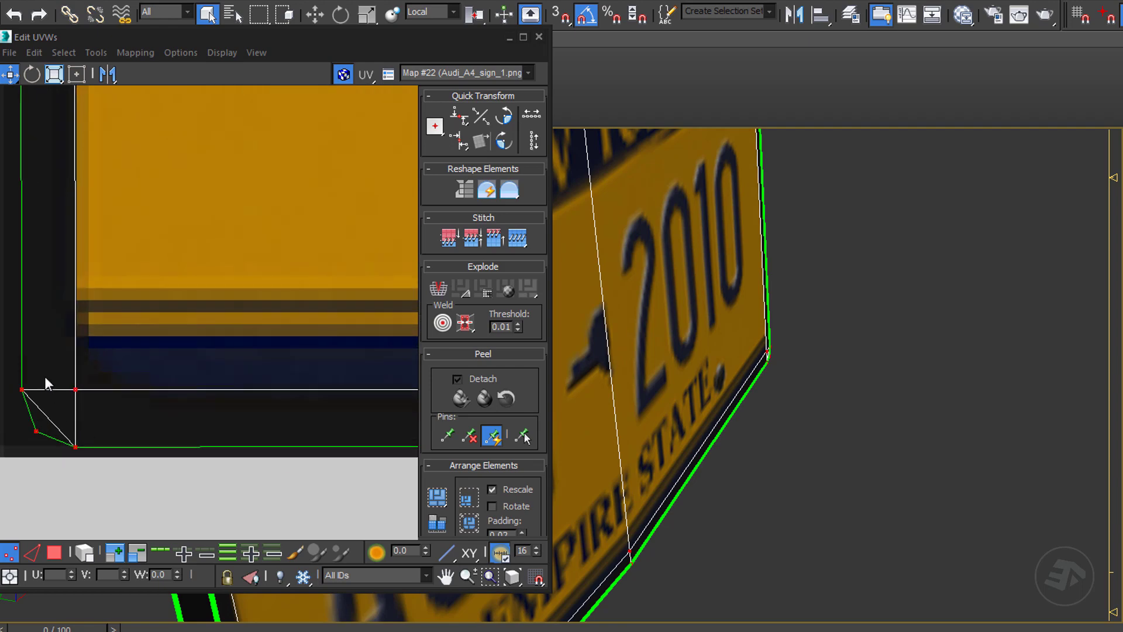
scroll(138, 401, "down", 5)
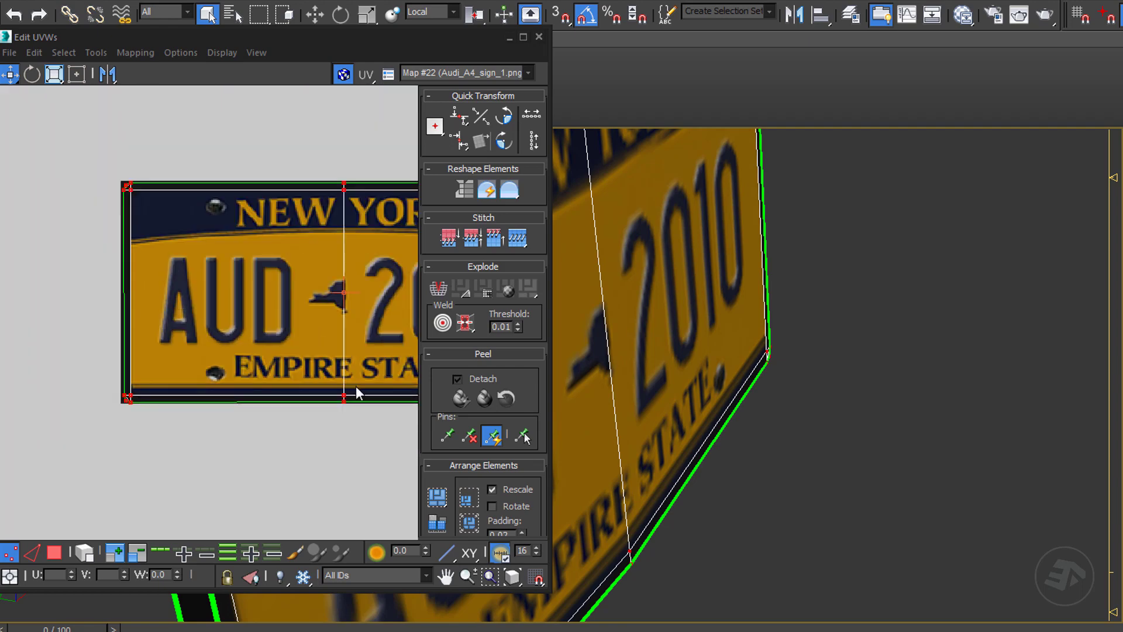
scroll(356, 389, "up", 3)
scroll(274, 351, "up", 5)
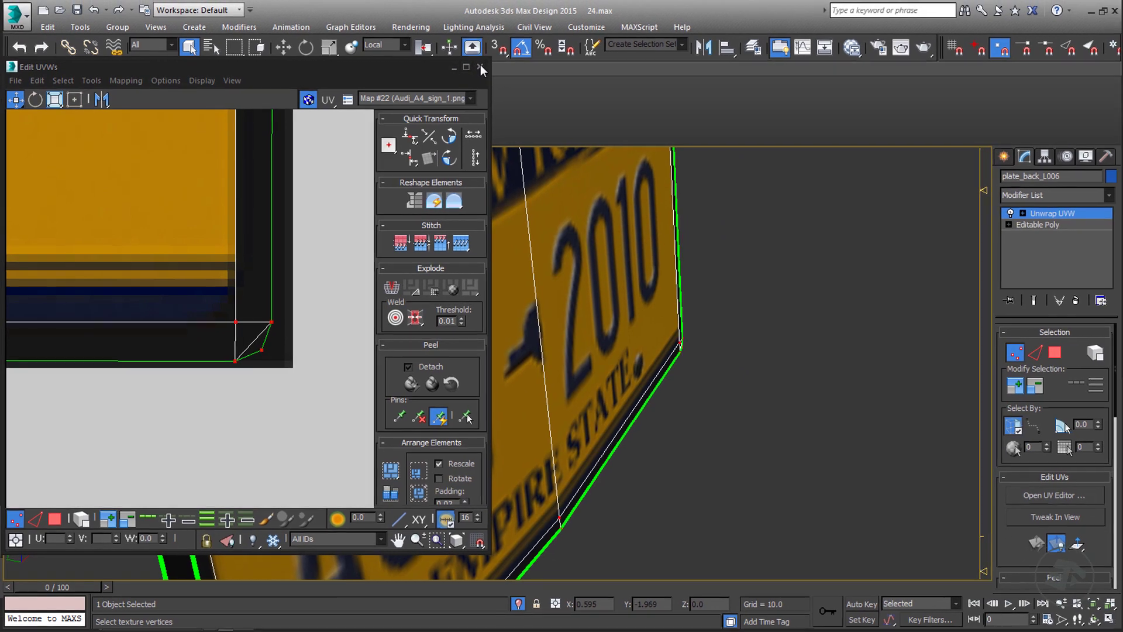
left_click(539, 37)
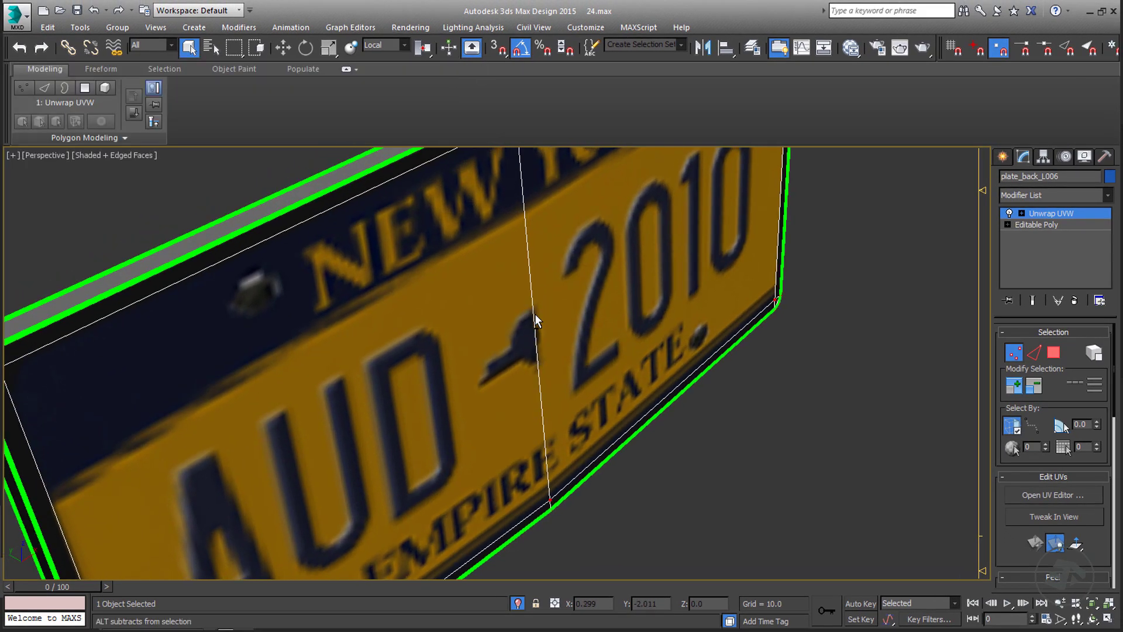
Step: Reopen the UV editor at face level and select all of the plate's UV faces
middle_click_drag(535, 314, 374, 305, "alt")
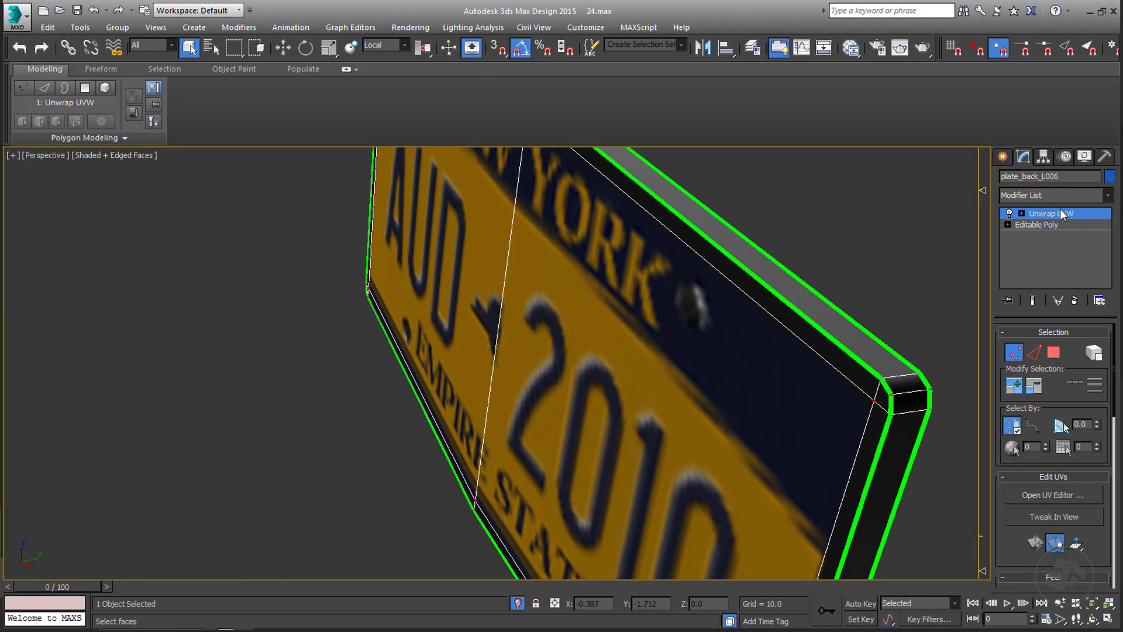
key("l")
left_click(1053, 353)
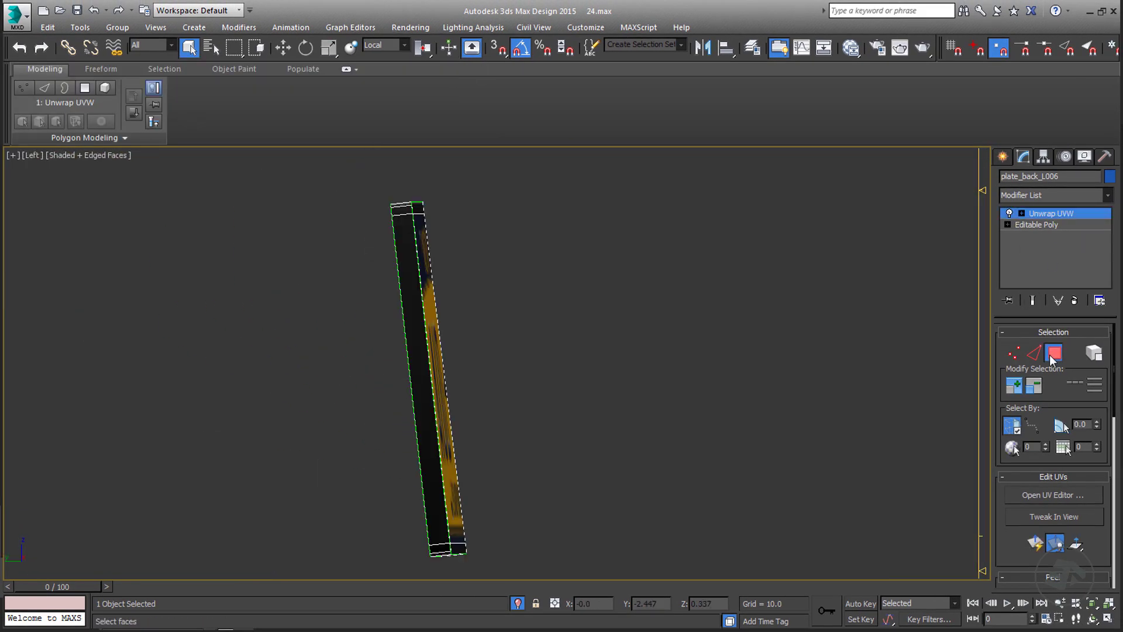
middle_click_drag(674, 330, 539, 323)
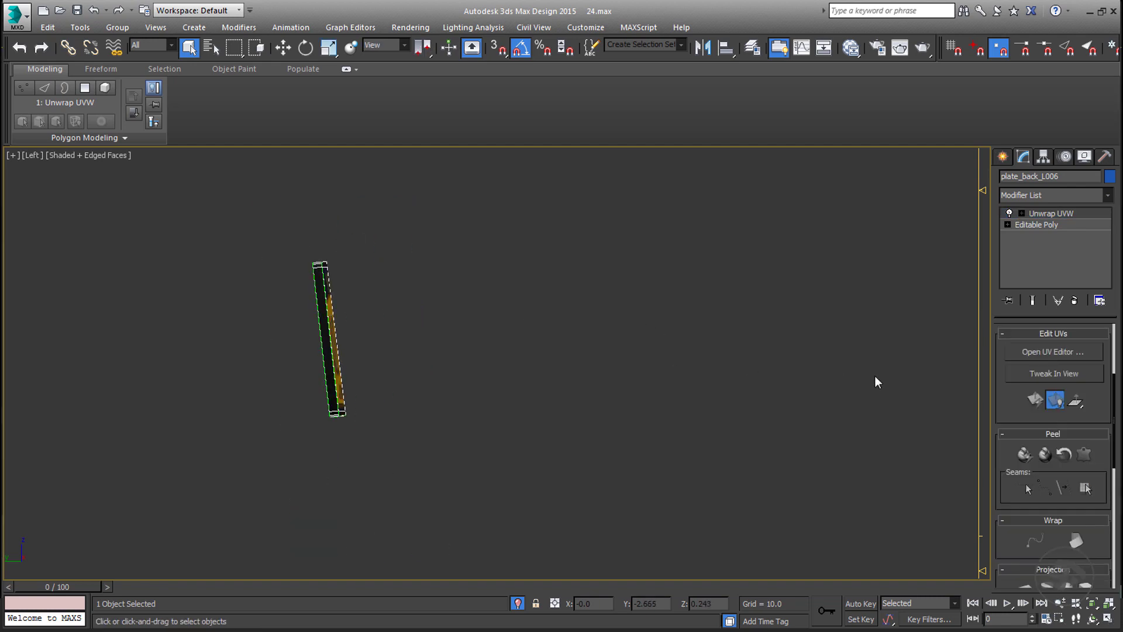
left_click(1063, 351)
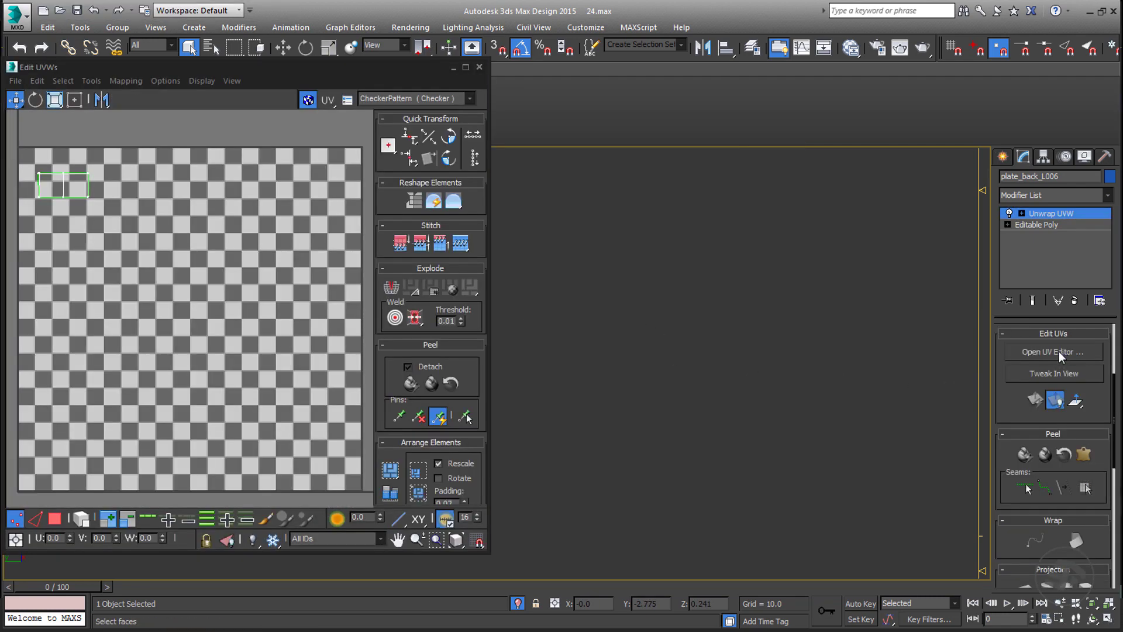
left_click(55, 519)
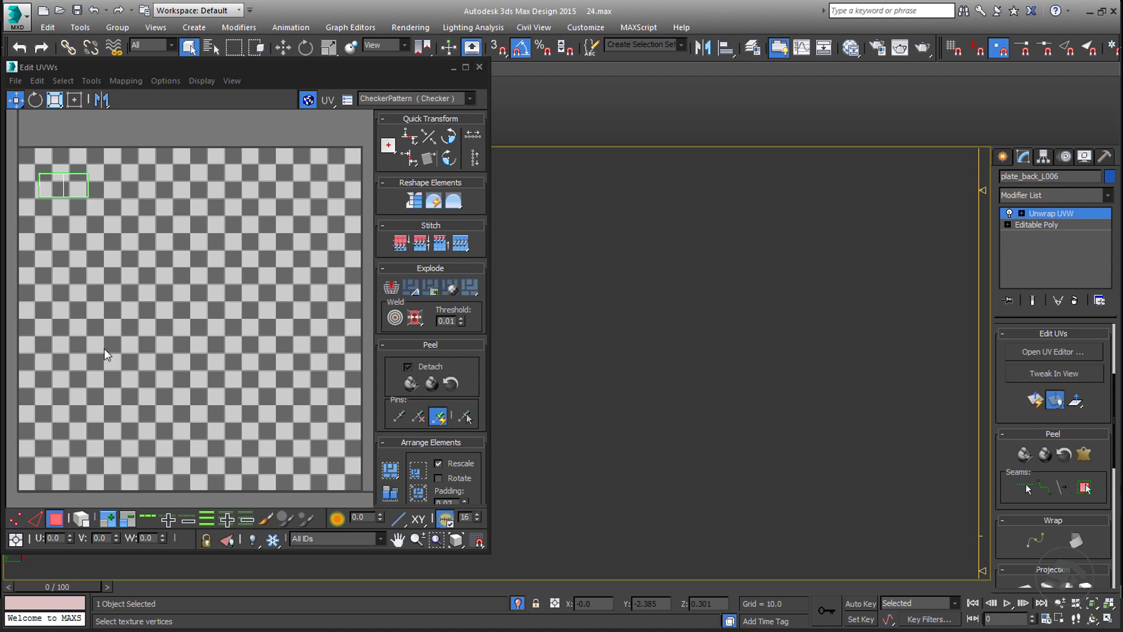
left_click_drag(53, 163, 135, 201)
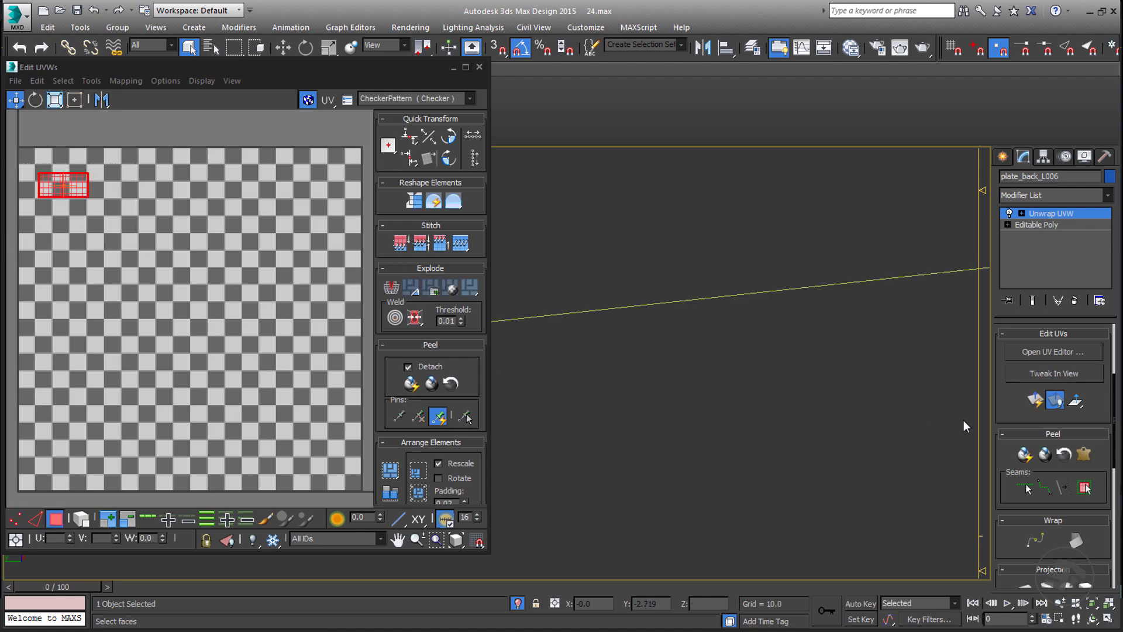
Step: Apply a planar projection to the selected plate faces and align it to the Y axis
middle_click_drag(688, 401, 894, 405, "alt")
left_click_drag(1018, 393, 1018, 268)
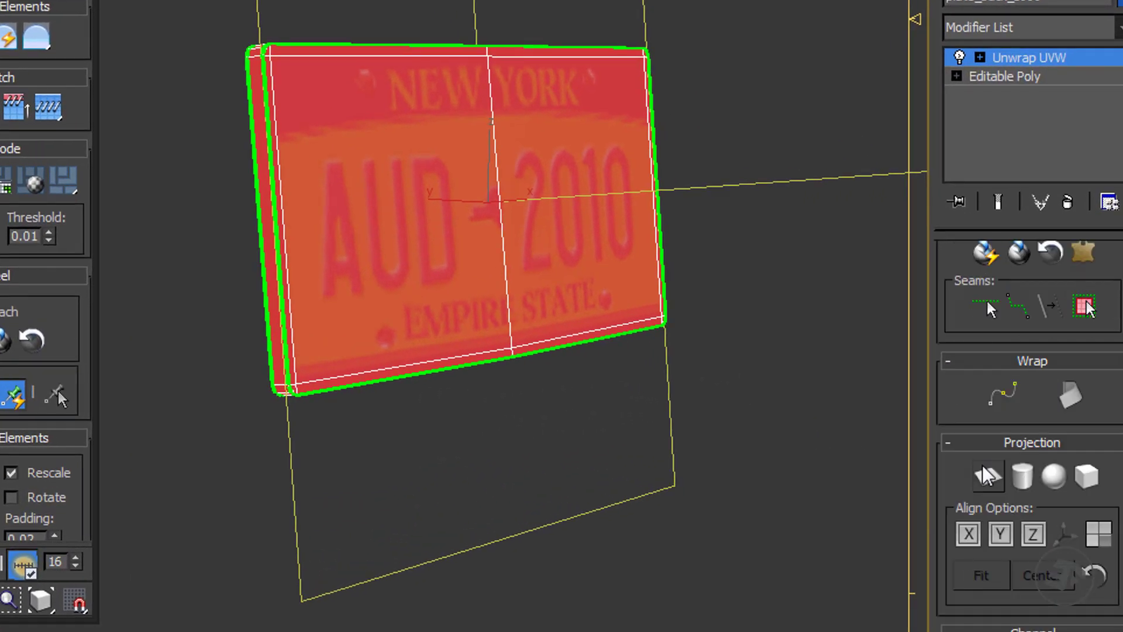
left_click(987, 475)
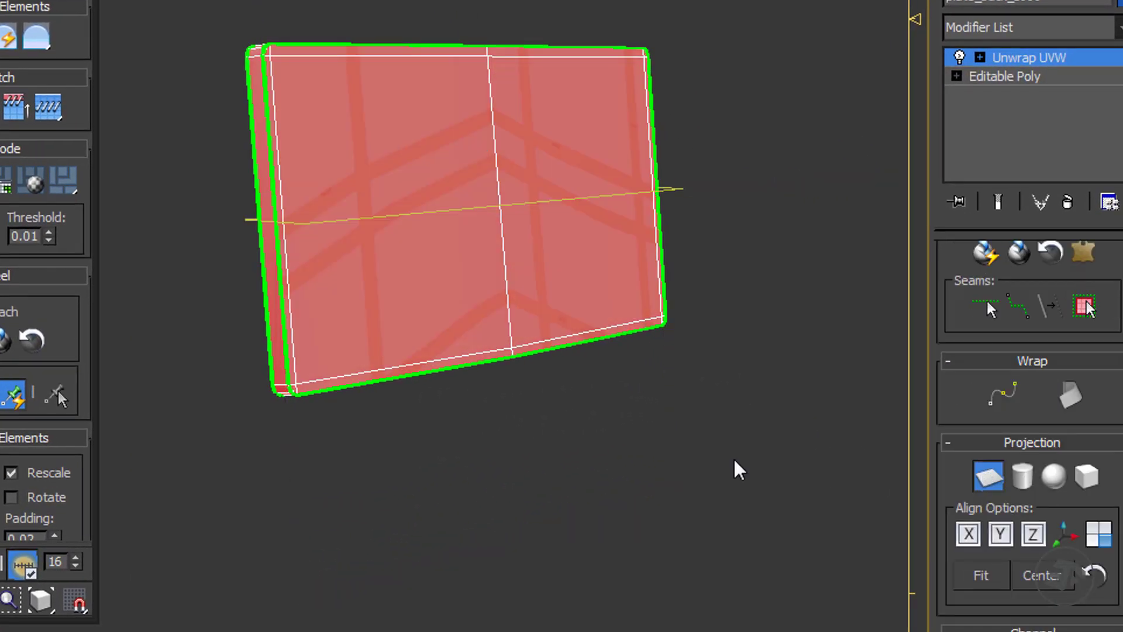
middle_click_drag(742, 466, 773, 331, "alt")
left_click(1000, 534)
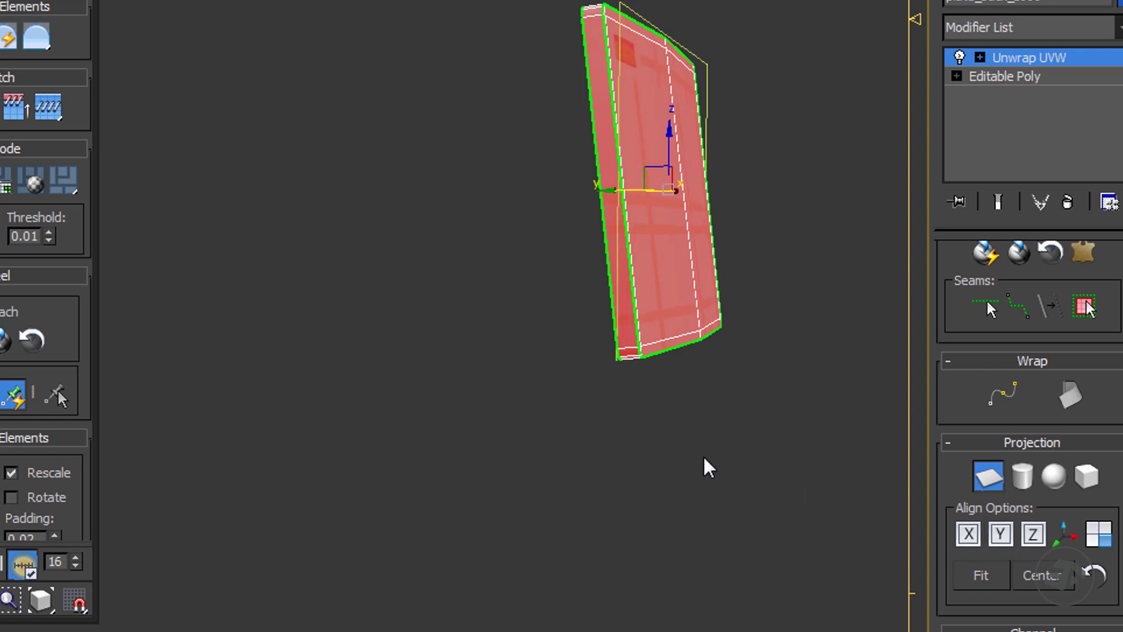
Step: Tilt the planar projection to match the plate's slant with Best Align
middle_click_drag(579, 433, 615, 423, "alt")
middle_click_drag(650, 178, 383, 190, "alt")
scroll(383, 190, "up", 4)
middle_click_drag(383, 191, 343, 74, "alt")
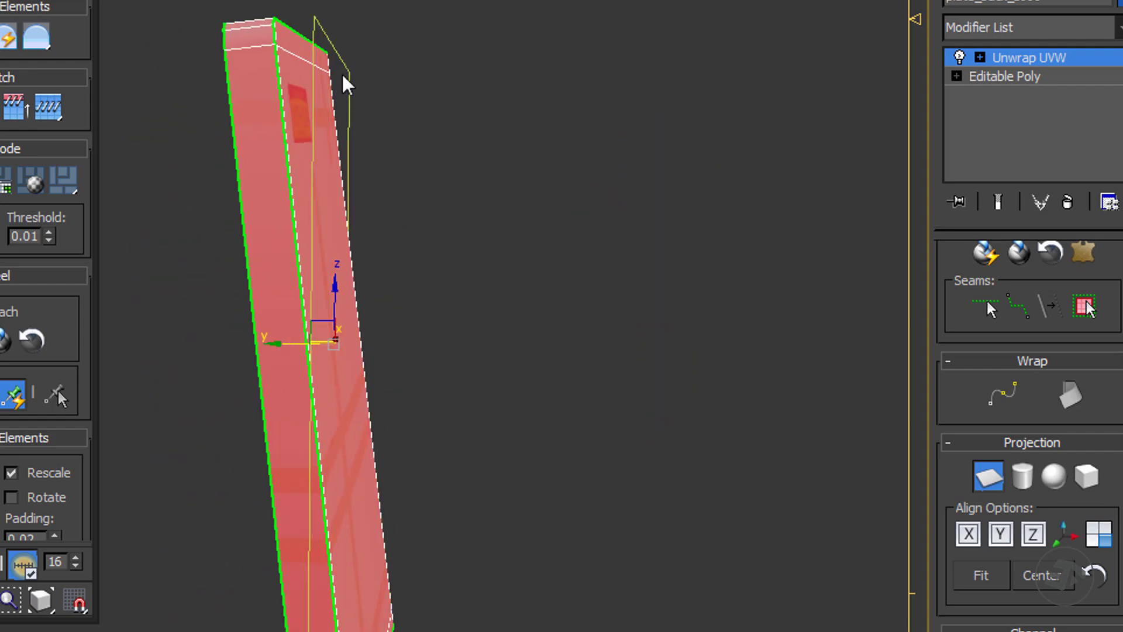
left_click(1068, 542)
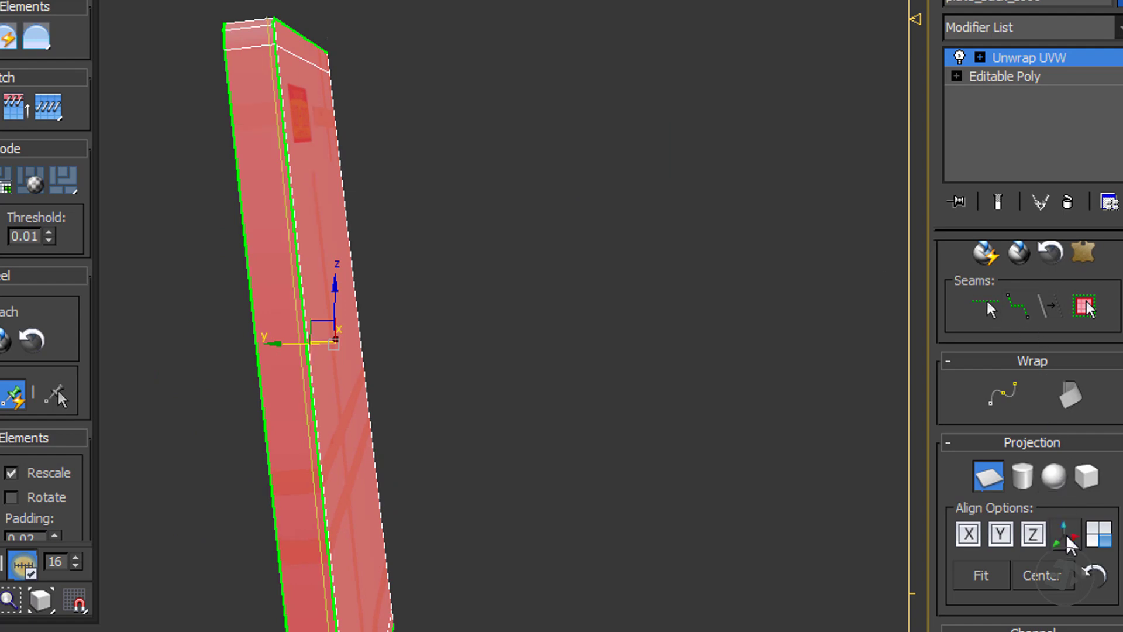
Step: Examine how the planar-projected UVs lay out the plate's front, side strips and corners in the UV editor
middle_click_drag(644, 416, 685, 327)
scroll(692, 338, "down", 3)
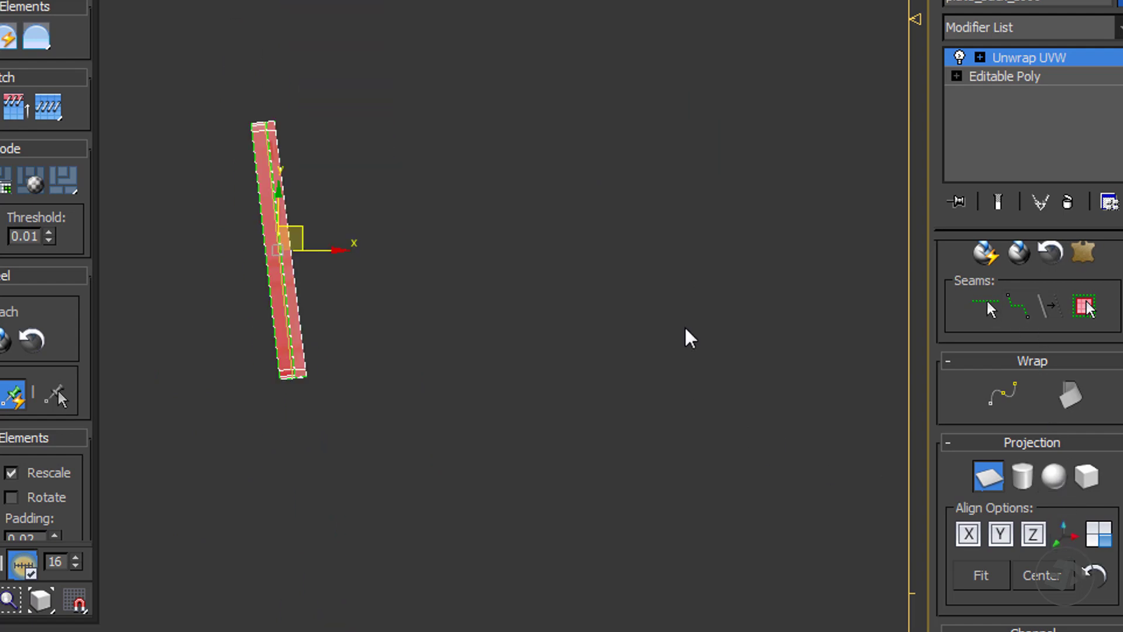
scroll(669, 376, "down", 2)
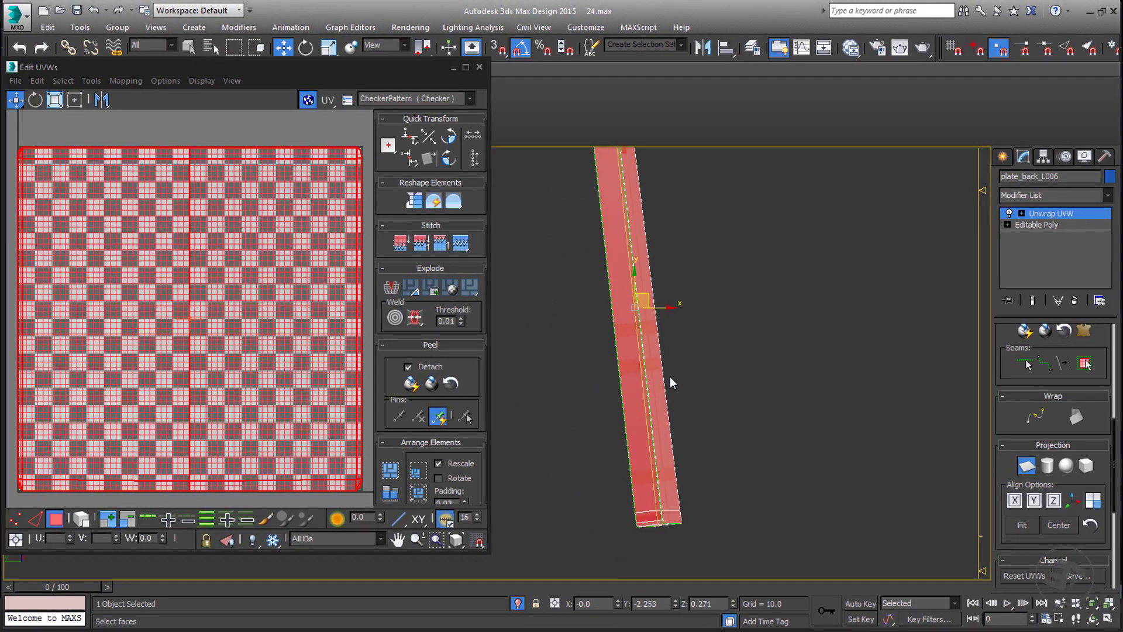
middle_click_drag(280, 361, 265, 322)
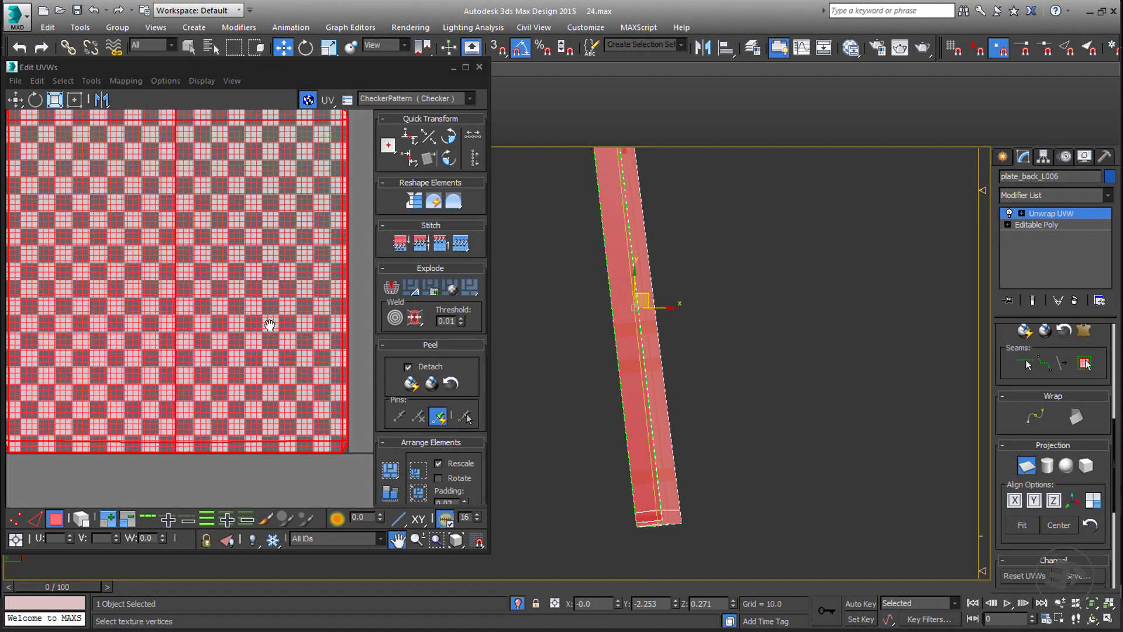
scroll(333, 439, "up", 10)
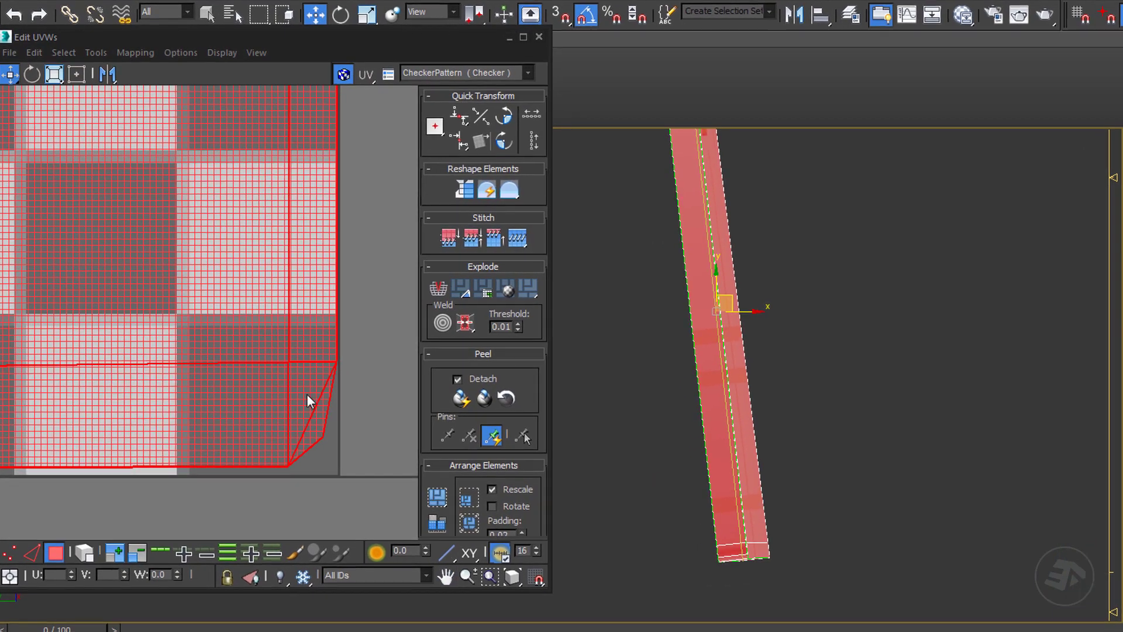
scroll(317, 396, "down", 6)
middle_click_drag(292, 196, 310, 334)
scroll(310, 335, "down", 3)
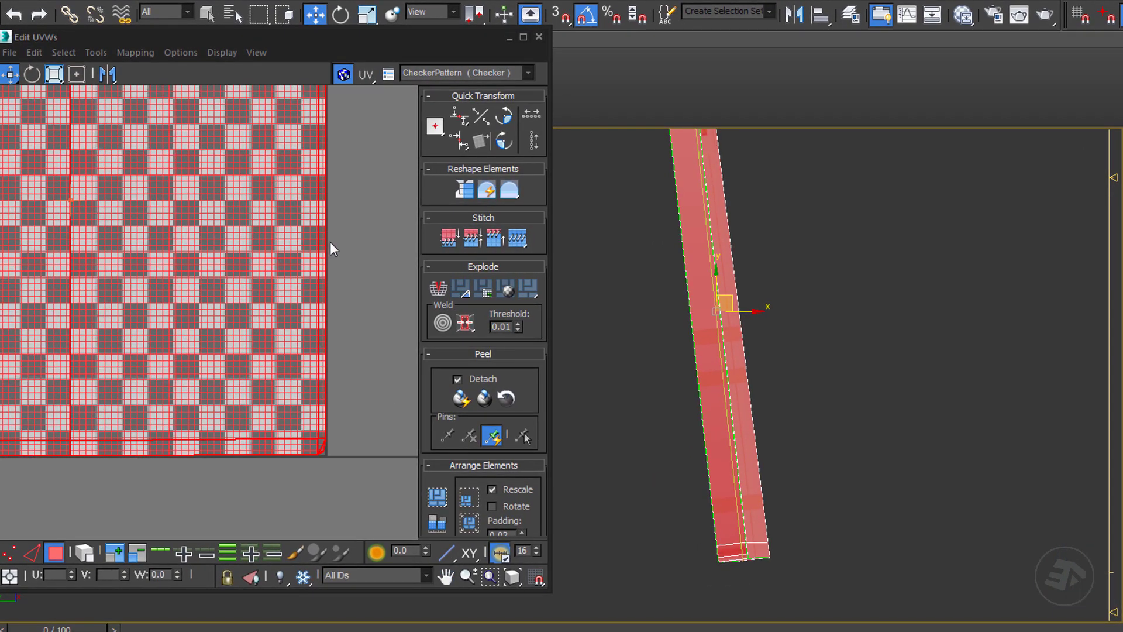
scroll(330, 241, "down", 2)
middle_click_drag(334, 197, 341, 324)
Step: Scale the plate's UVs down with the freeform gizmo and show Map #22 (Audi_A4_sign_1.png) as the editor background
key("q")
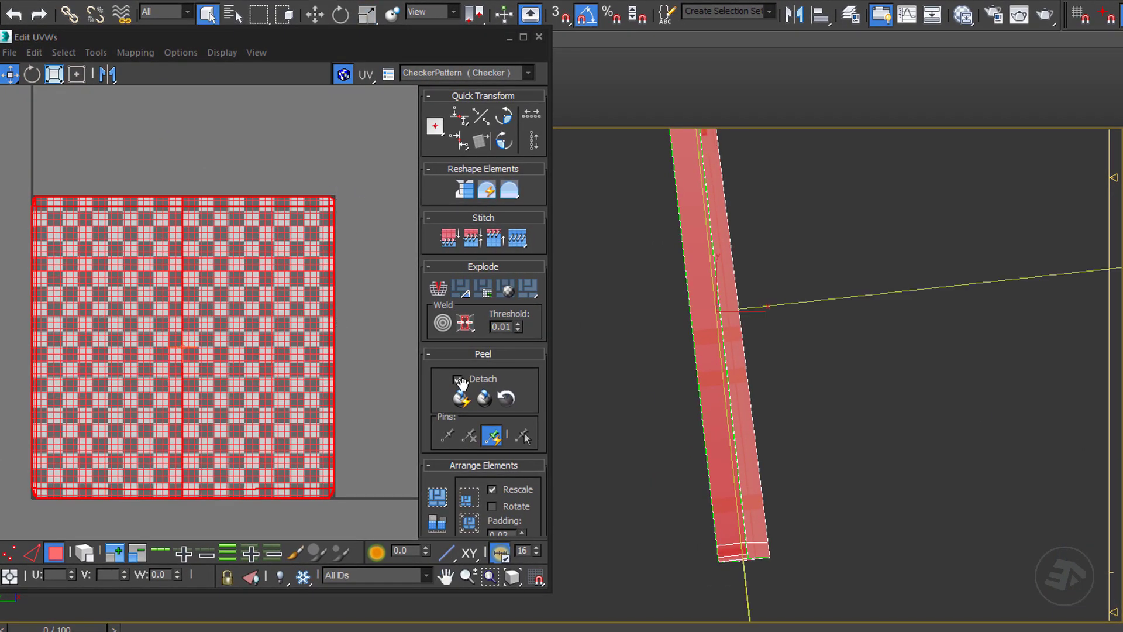
left_click_drag(392, 47, 485, 74)
scroll(854, 296, "up", 5)
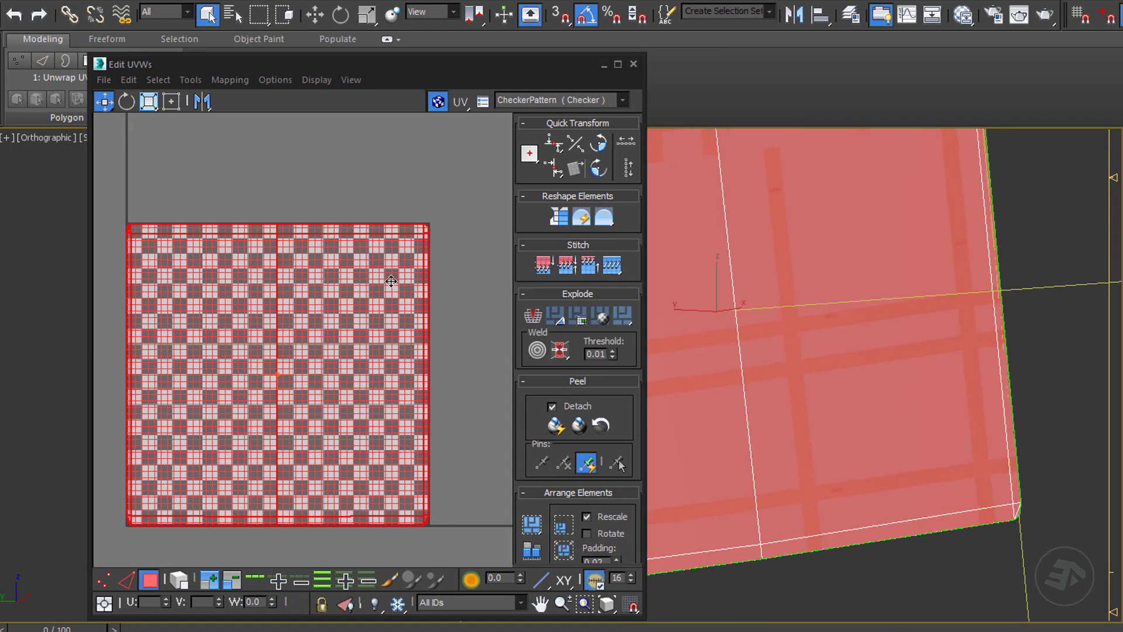
left_click_drag(290, 255, 228, 248)
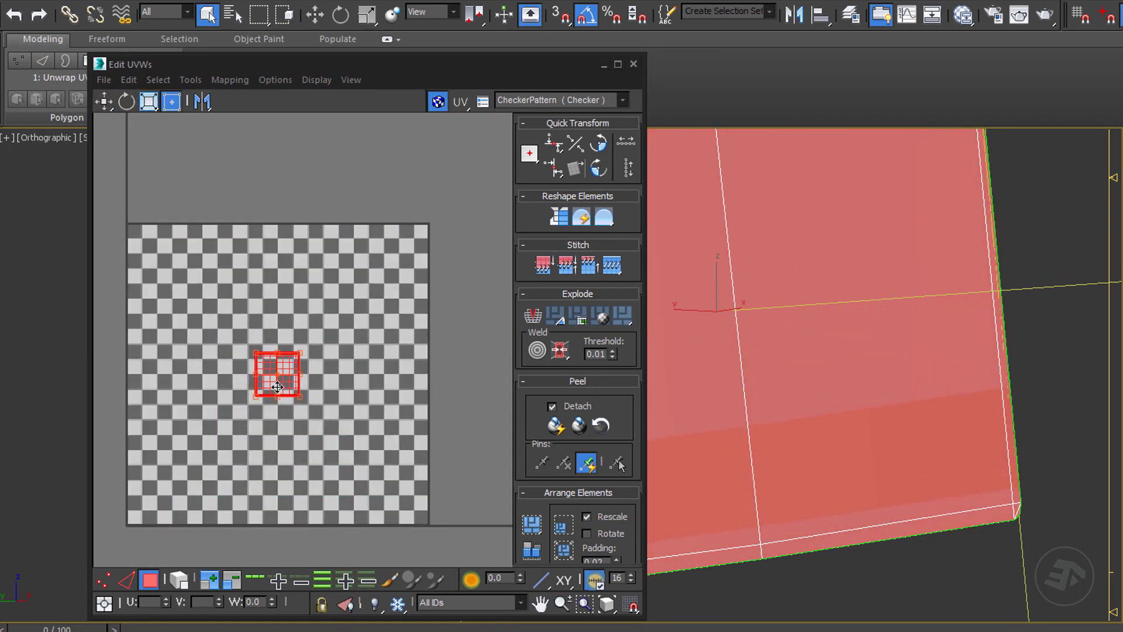
scroll(277, 387, "up", 8)
middle_click_drag(188, 280, 322, 370)
scroll(321, 369, "down", 4)
scroll(334, 374, "up", 3)
left_click(558, 100)
left_click(536, 157)
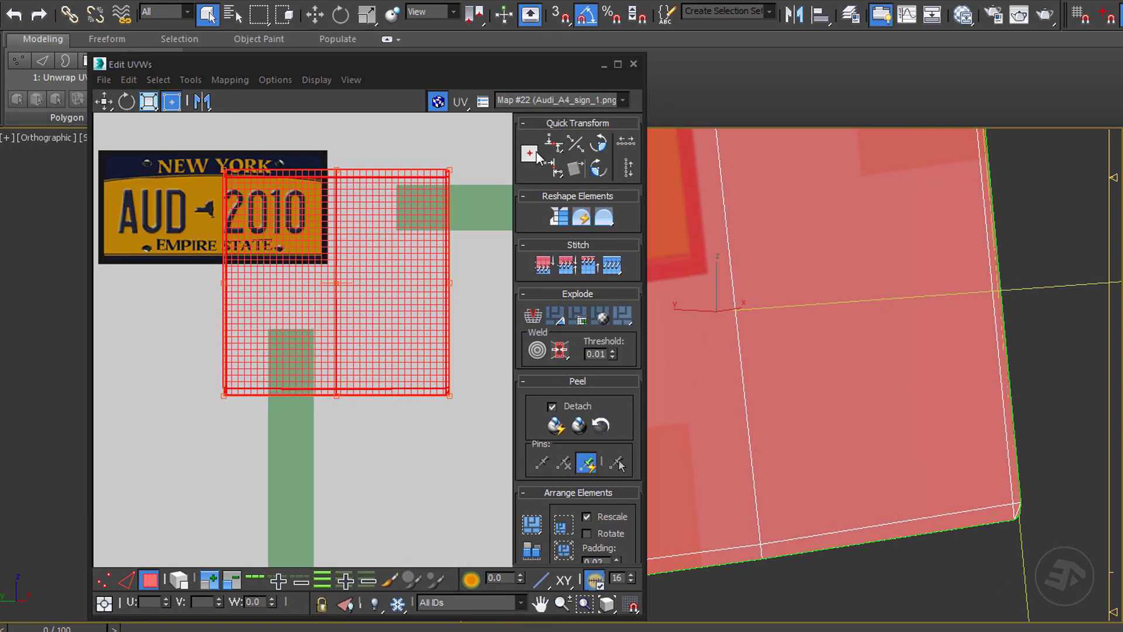
Step: Shrink the UV block to about the height of the plate picture and move it over the picture
left_click_drag(449, 395, 349, 268)
left_click_drag(329, 228, 205, 211)
middle_click_drag(205, 211, 317, 289)
scroll(334, 276, "up", 4)
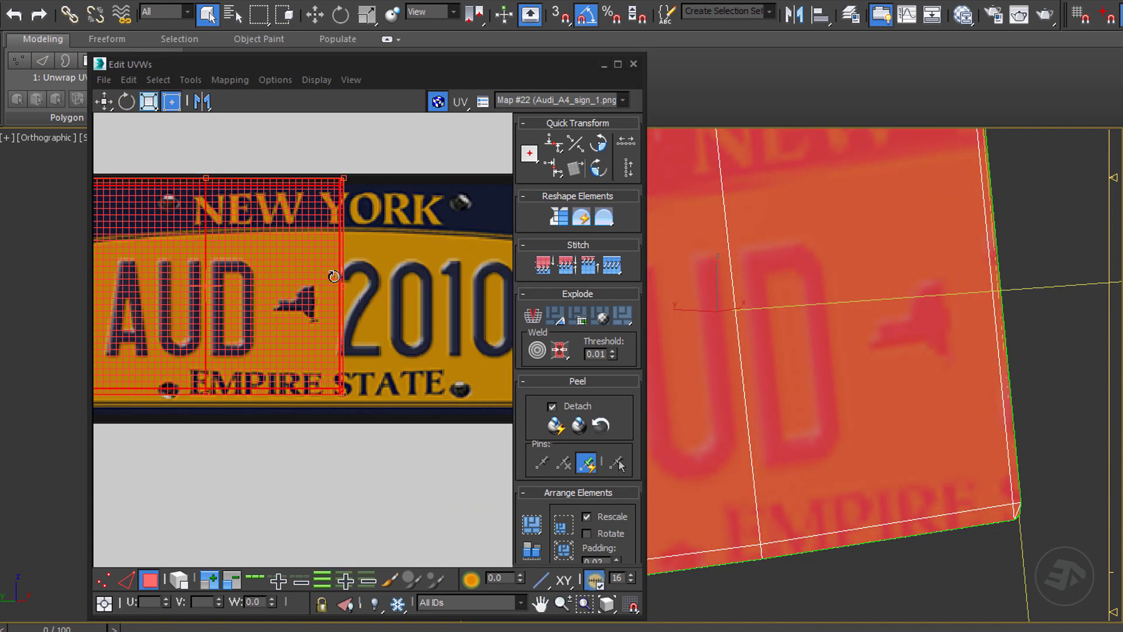
scroll(389, 273, "down", 2)
middle_click_drag(398, 272, 375, 285)
Step: Stretch the UV block's side and lower edges to the outer edges of the plate picture's black border
left_click_drag(330, 212, 500, 212)
left_click_drag(500, 380, 500, 402)
left_click_drag(119, 401, 116, 397)
scroll(127, 386, "up", 5)
scroll(122, 384, "down", 1)
mouse_move(789, 431)
middle_mouse_down()
mouse_move(844, 431)
mouse_move(797, 434)
middle_mouse_up()
scroll(844, 431, "down", 4)
Step: Test-render the remapped plate from different perspective angles, and close the render window
key("p")
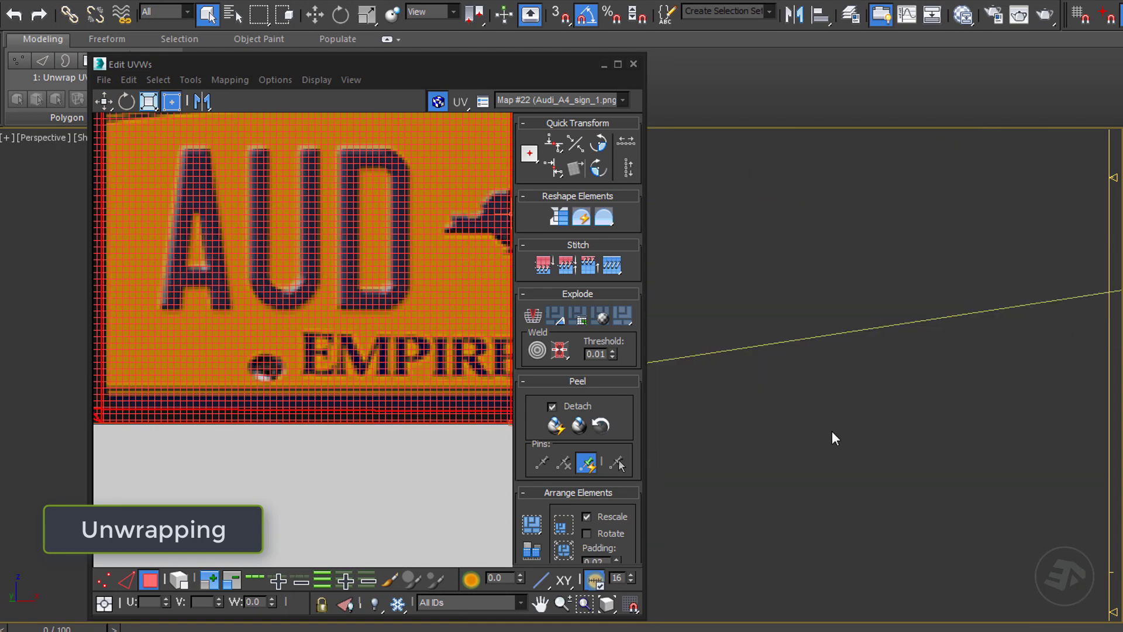
middle_click_drag(696, 444, 848, 426, "alt")
scroll(848, 427, "up", 2)
key("shift+q")
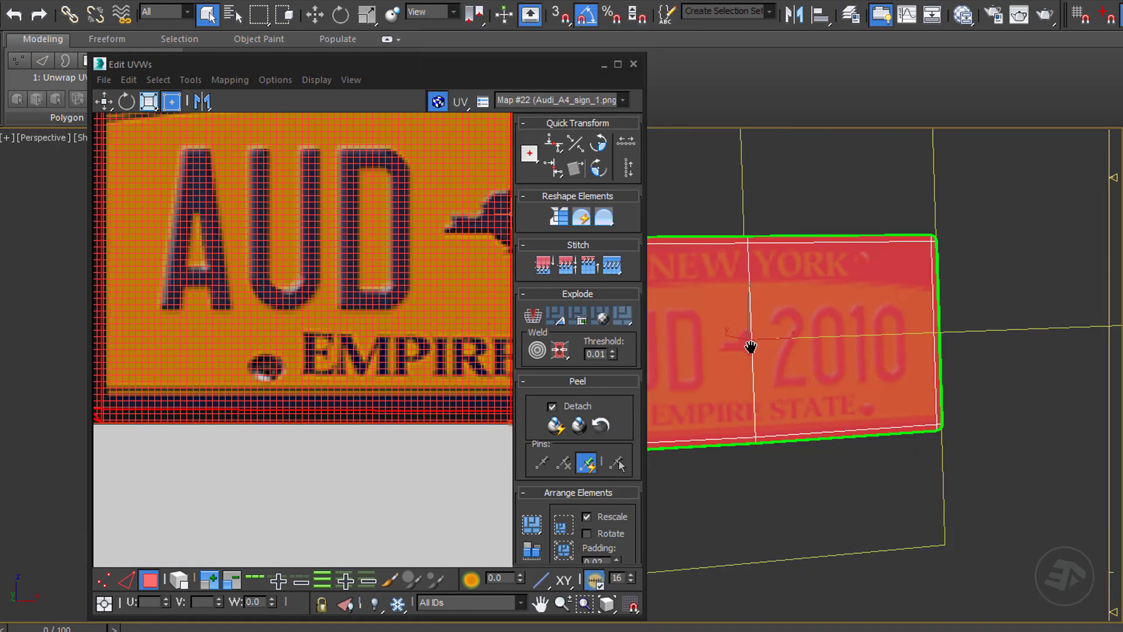
key("shift+q")
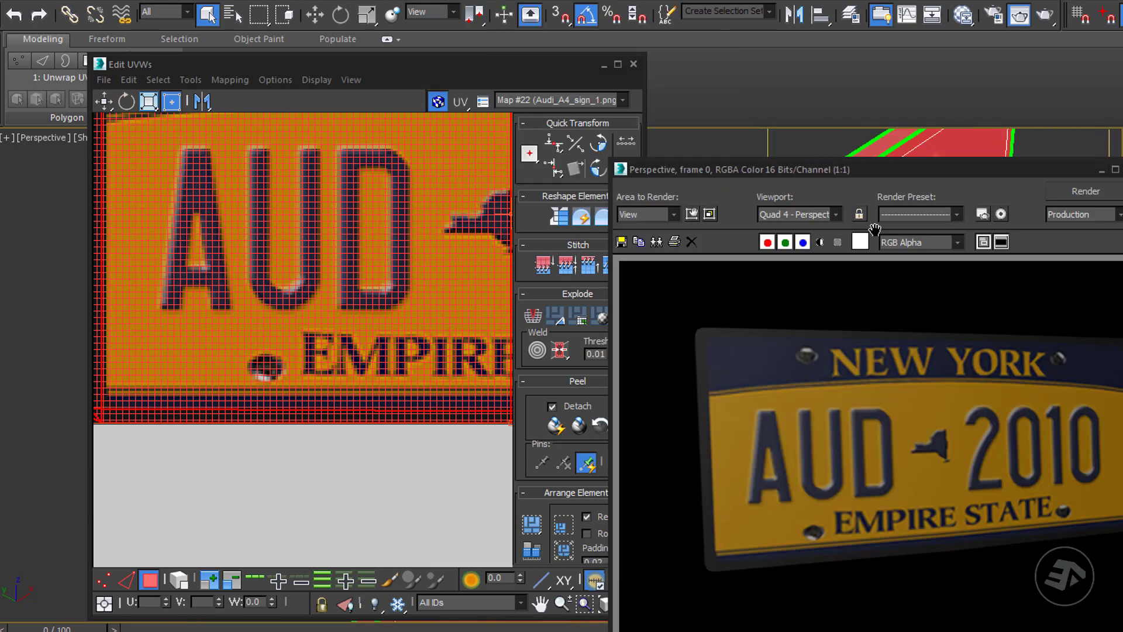
key("shift+q")
middle_click_drag(867, 154, 858, 37, "alt")
key("shift+q")
left_click(1121, 170)
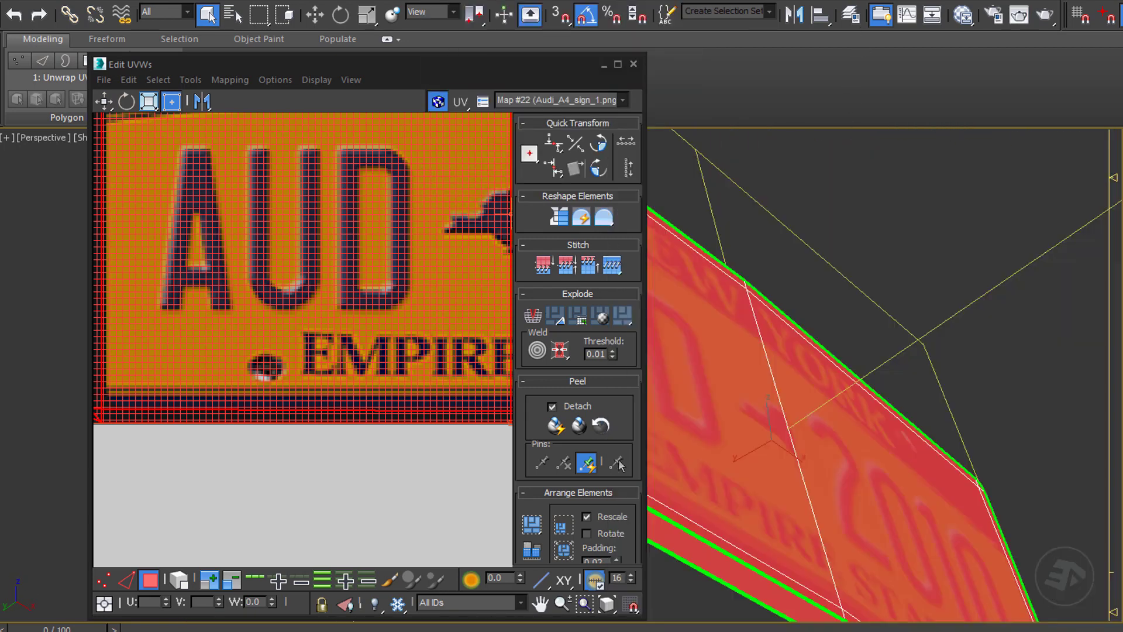
Step: Turn off the selected faces' shading, test-render the plate from below, and check the UV corners against the black border
key("F2")
mouse_move(905, 378)
middle_mouse_down()
mouse_move(918, 365)
mouse_move(854, 355)
middle_mouse_up()
key("shift+q")
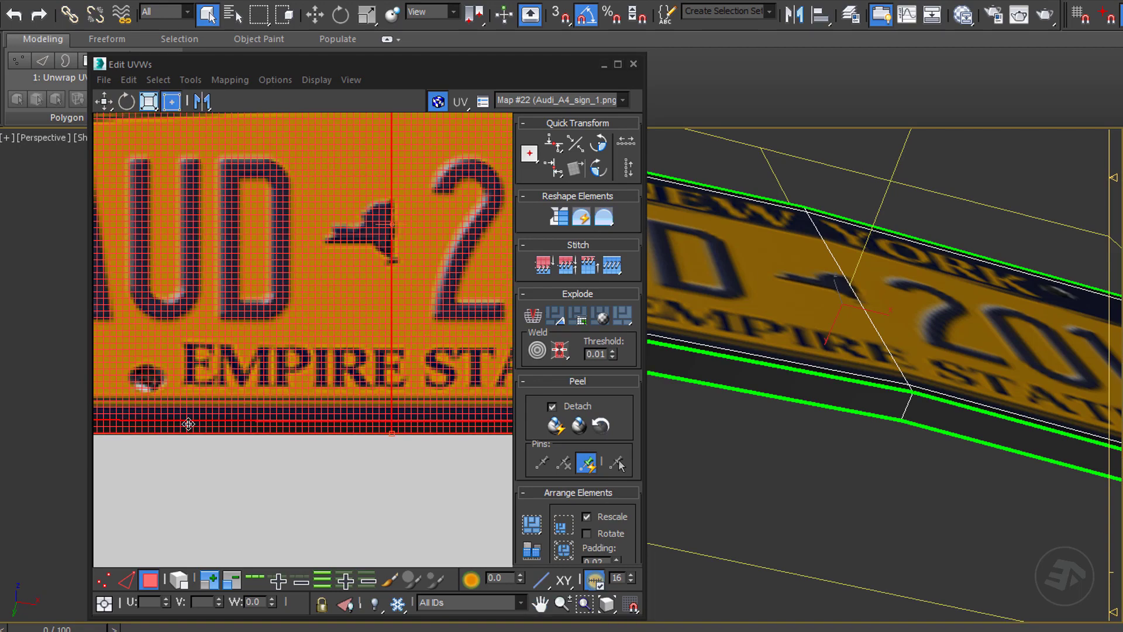
scroll(426, 423, "up", 3)
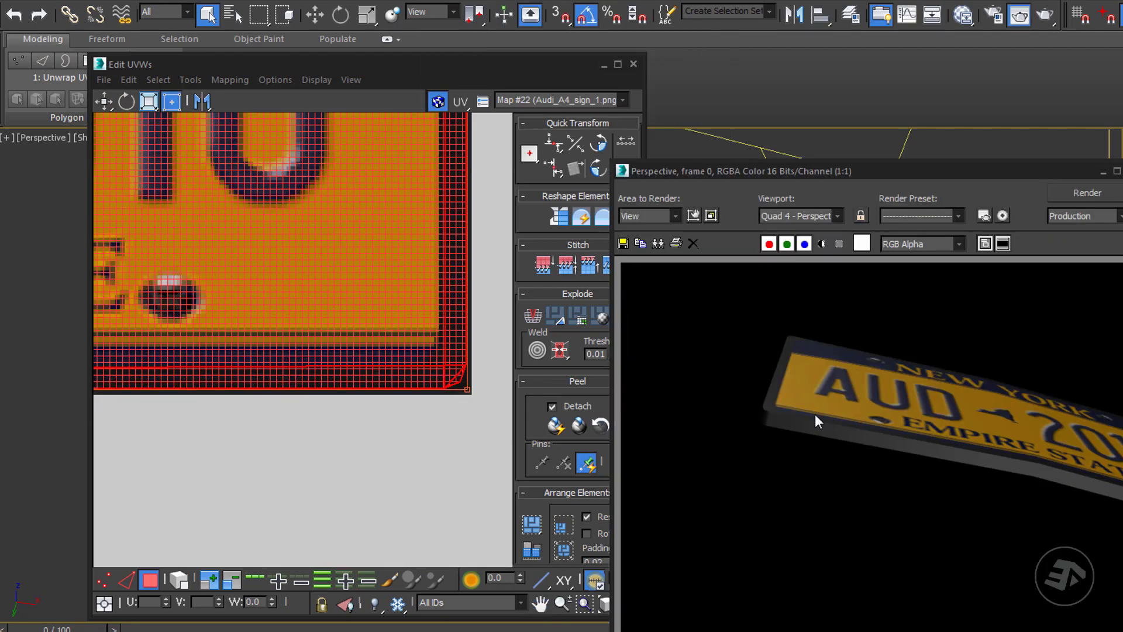
scroll(423, 339, "down", 6)
scroll(419, 204, "up", 4)
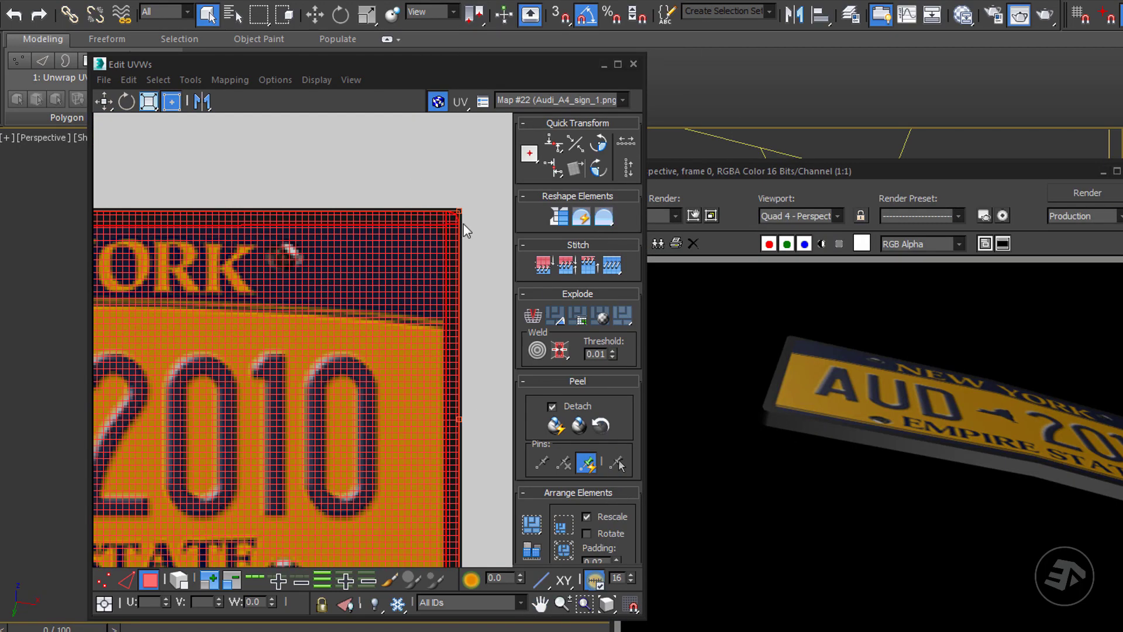
Step: Close the UV editor and switch the Unwrap UVW modifier off and on to compare both mappings on the plate's sides
left_click(634, 63)
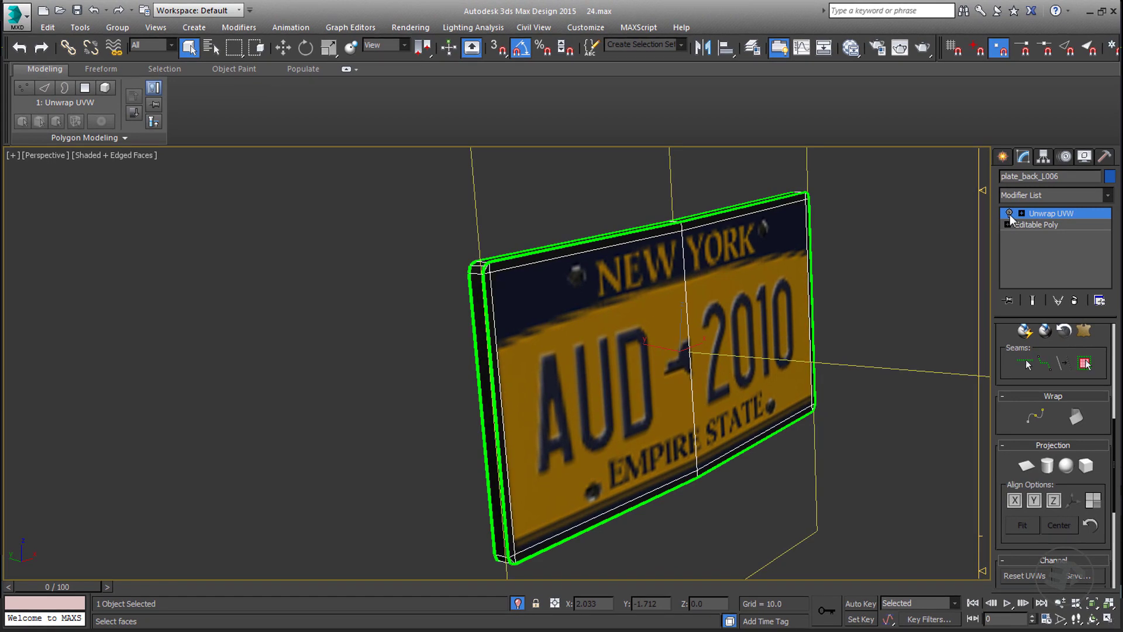
left_click(1009, 215)
left_click(1009, 214)
left_click(1009, 214)
middle_click_drag(932, 276, 912, 310, "alt")
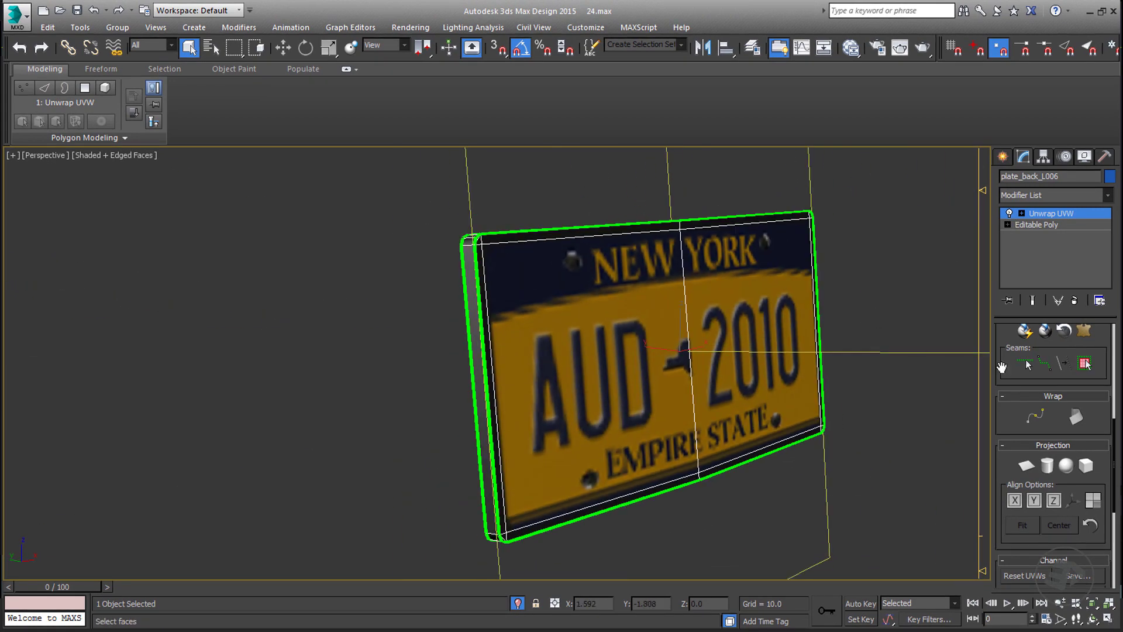
Step: Reopen the UV editor, check the UV corners, and pull the lower outer corner slightly inward on the black border
scroll(1030, 402, "down", 5)
left_click(1047, 439)
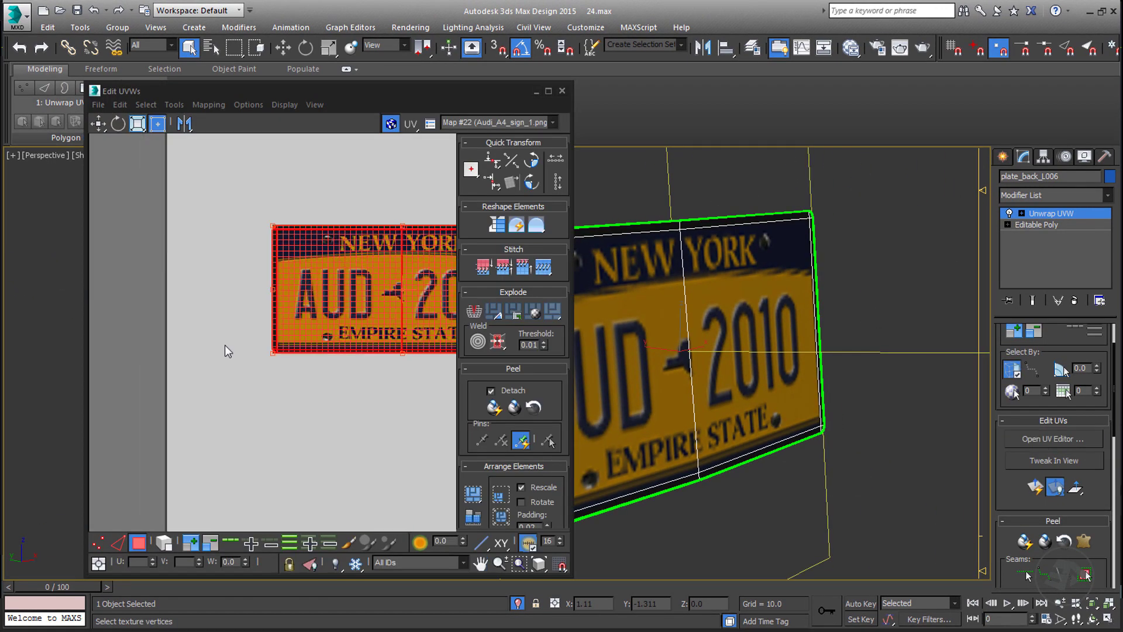
scroll(273, 353, "up", 6)
middle_click_drag(375, 315, 197, 331)
middle_click_drag(651, 348, 846, 340)
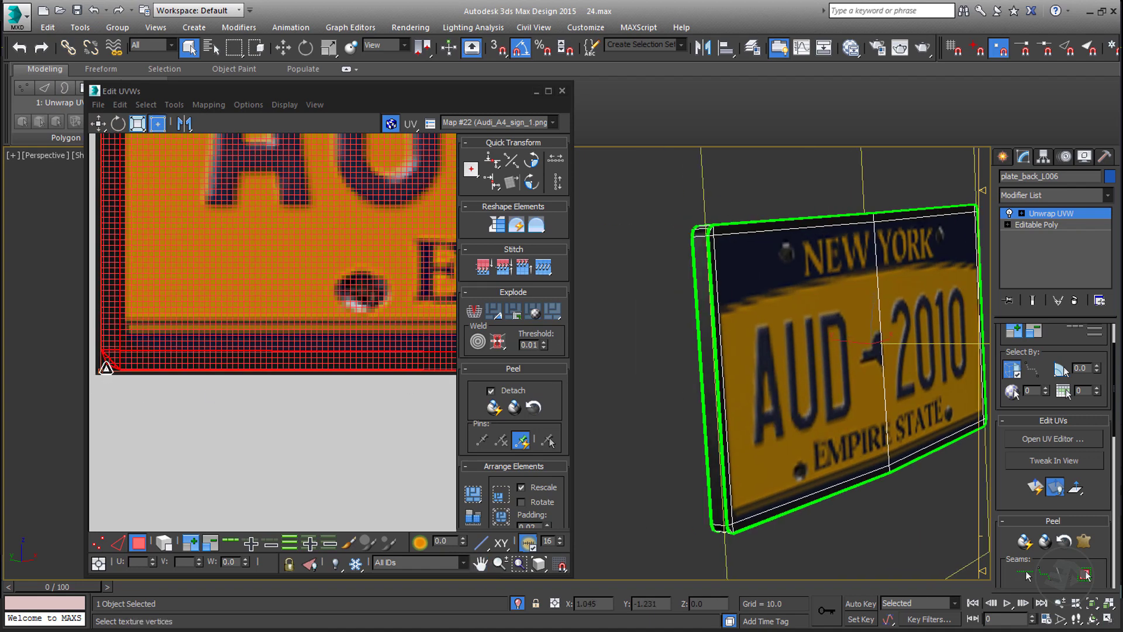
scroll(106, 367, "down", 5)
scroll(434, 207, "up", 6)
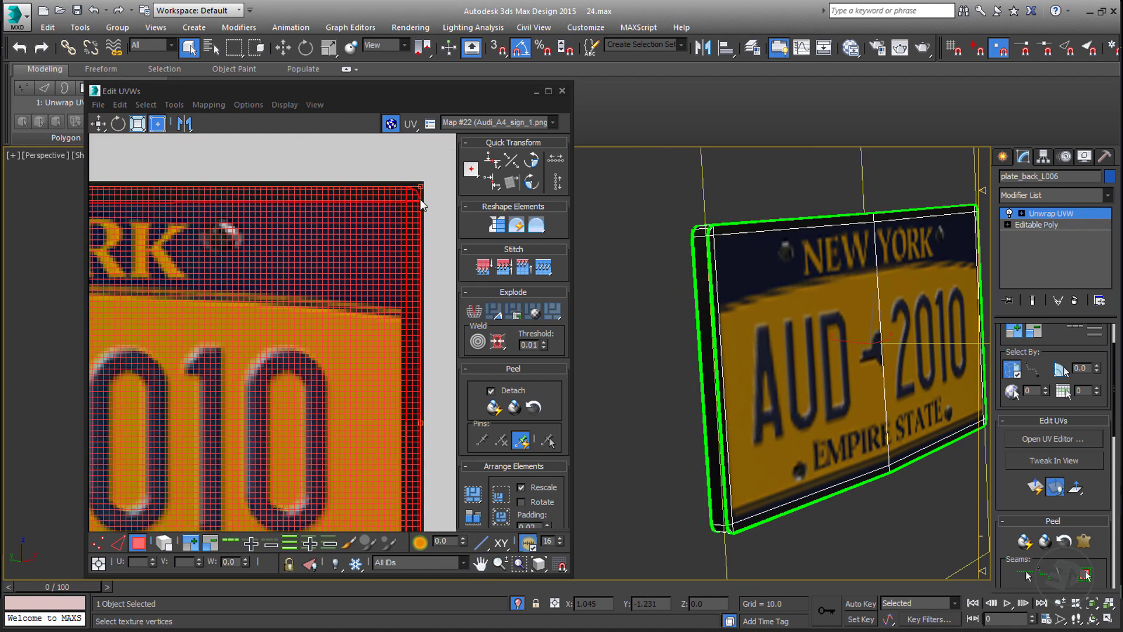
middle_click_drag(422, 380, 411, 223)
left_click_drag(410, 503, 407, 500)
Step: Close the UV editor and collapse the Unwrap UVW modifier into the plate's editable poly
middle_click_drag(760, 357, 749, 395, "alt")
middle_click_drag(749, 395, 858, 413)
left_click(562, 90)
right_click(1040, 212)
left_click(1018, 325)
middle_click_drag(757, 336, 509, 281)
middle_click_drag(509, 281, 460, 284, "alt")
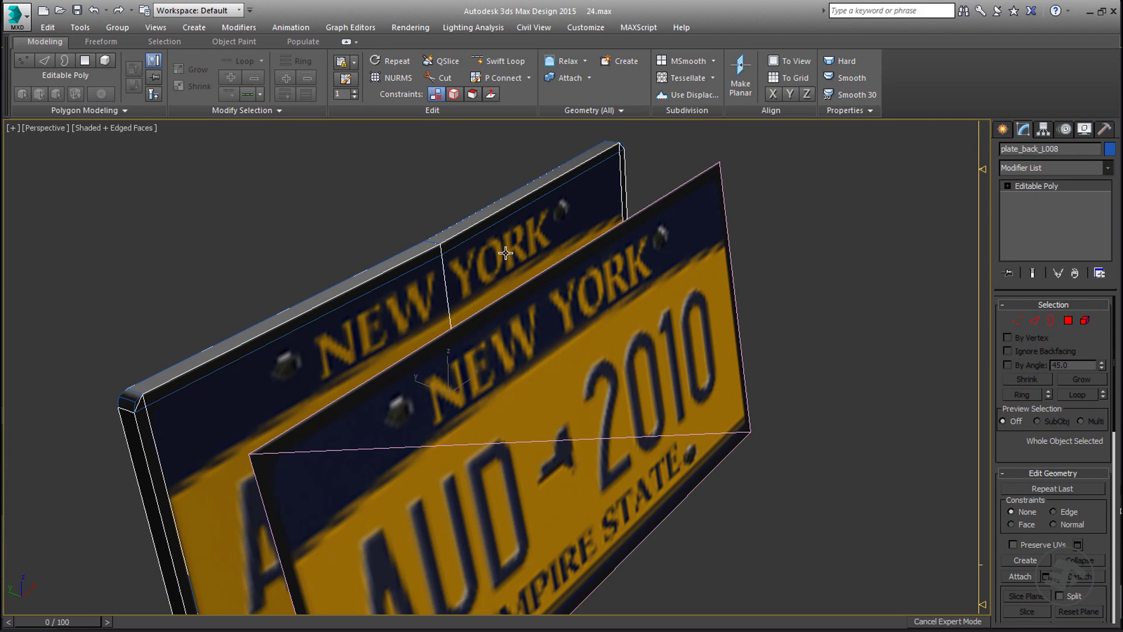
middle_click_drag(481, 237, 555, 246, "alt")
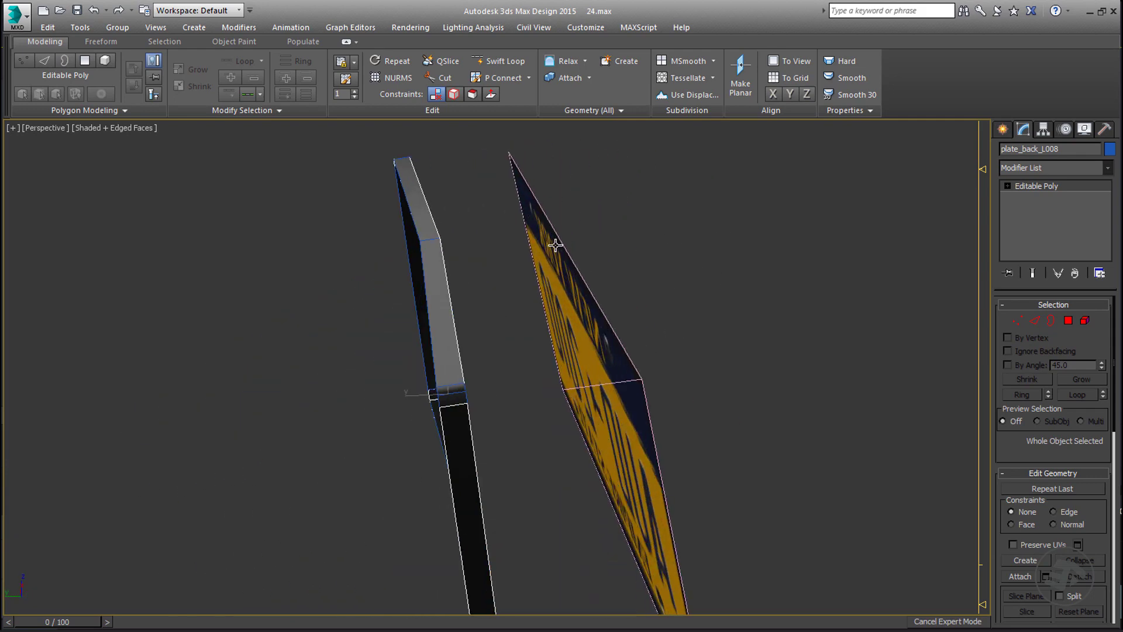
Step: Select all three licence plate objects and apply a shared Unwrap UVW modifier to them
scroll(450, 276, "up", 3)
middle_click_drag(482, 270, 451, 304, "alt")
scroll(459, 293, "down", 6)
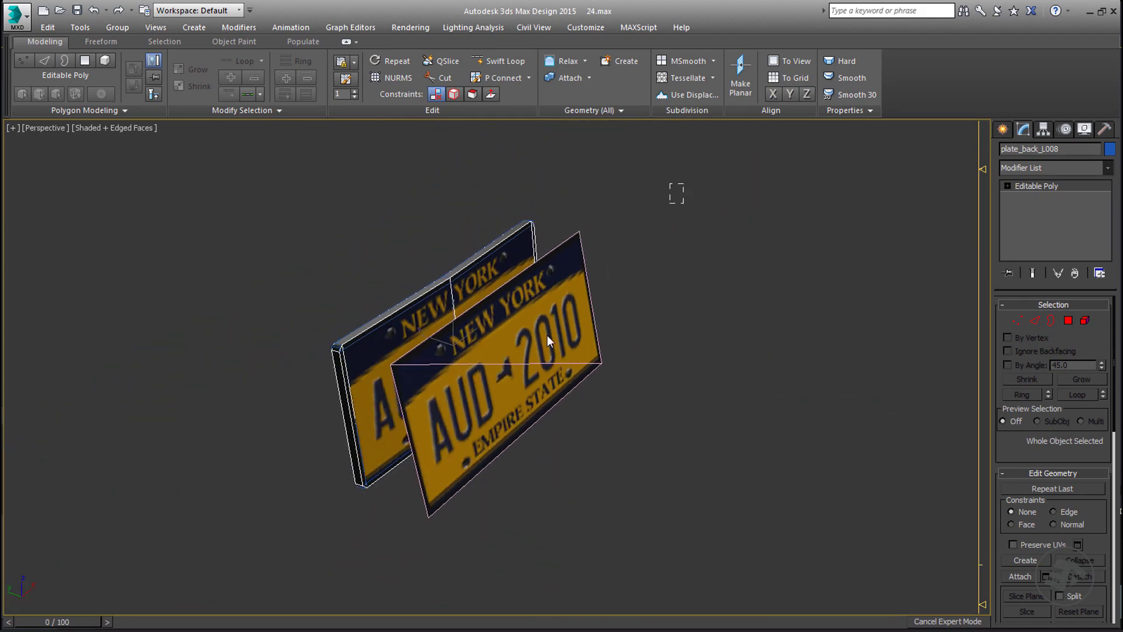
left_click_drag(244, 565, 244, 565)
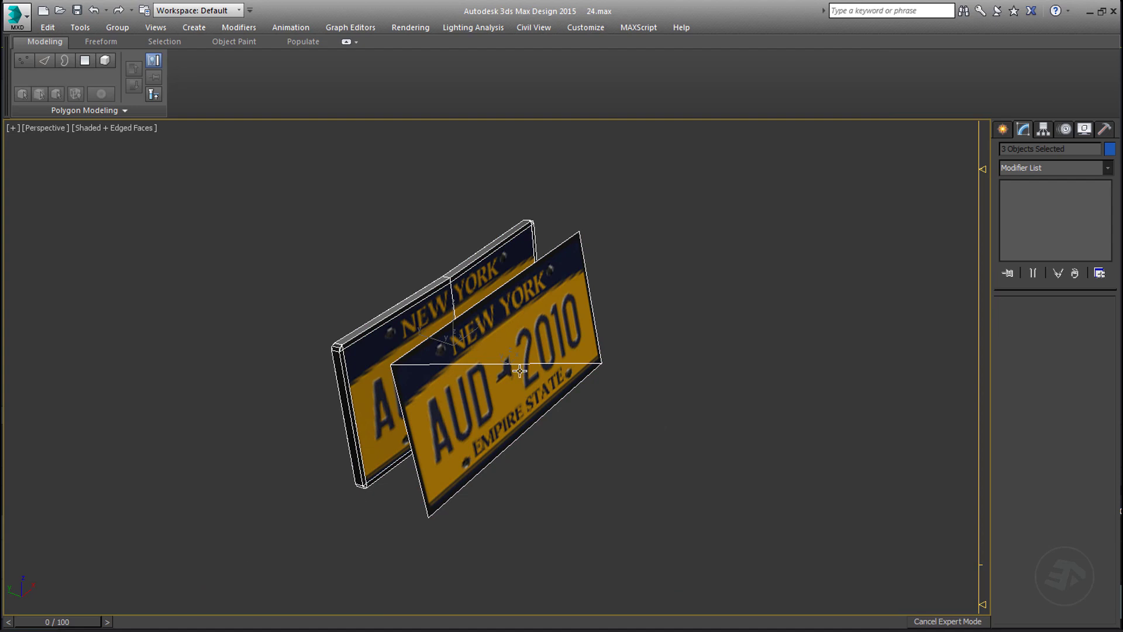
left_click(1108, 169)
key("u")
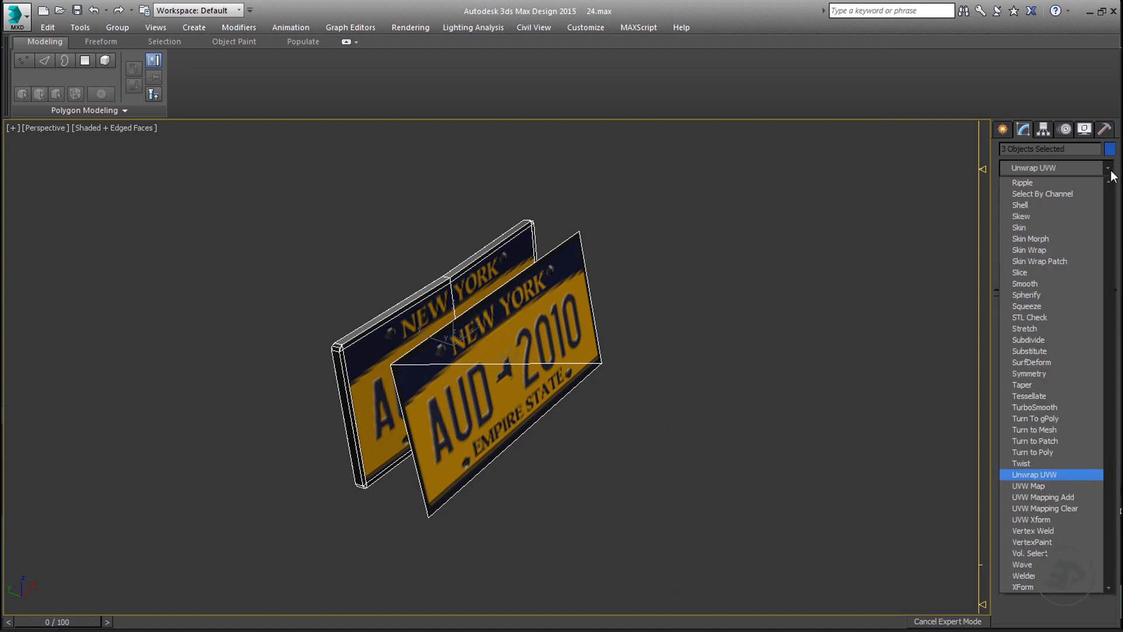
key("Return")
Step: Open the UV editor and select all UV vertices of the three plate objects
middle_click_drag(365, 323, 429, 324)
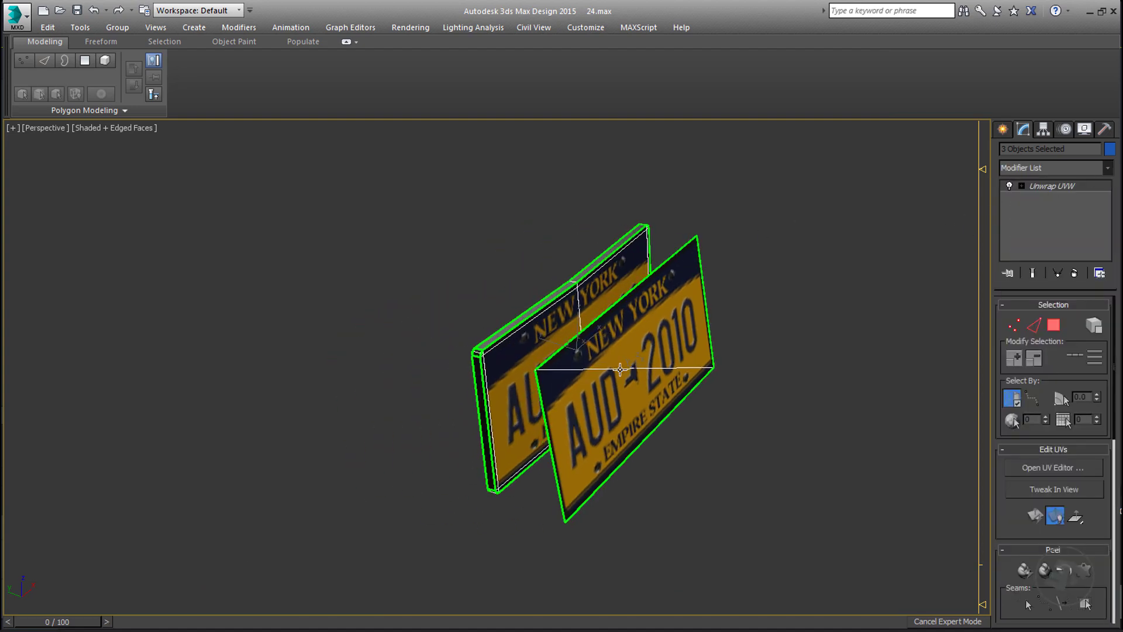
scroll(620, 369, "up", 3)
left_click(1059, 467)
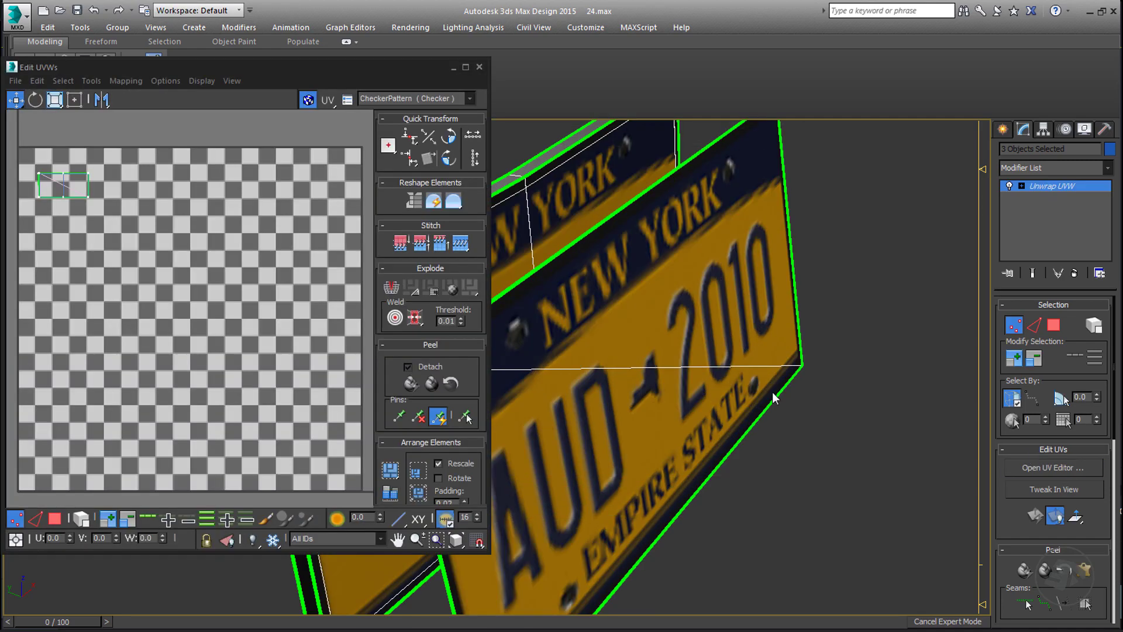
scroll(175, 224, "up", 10)
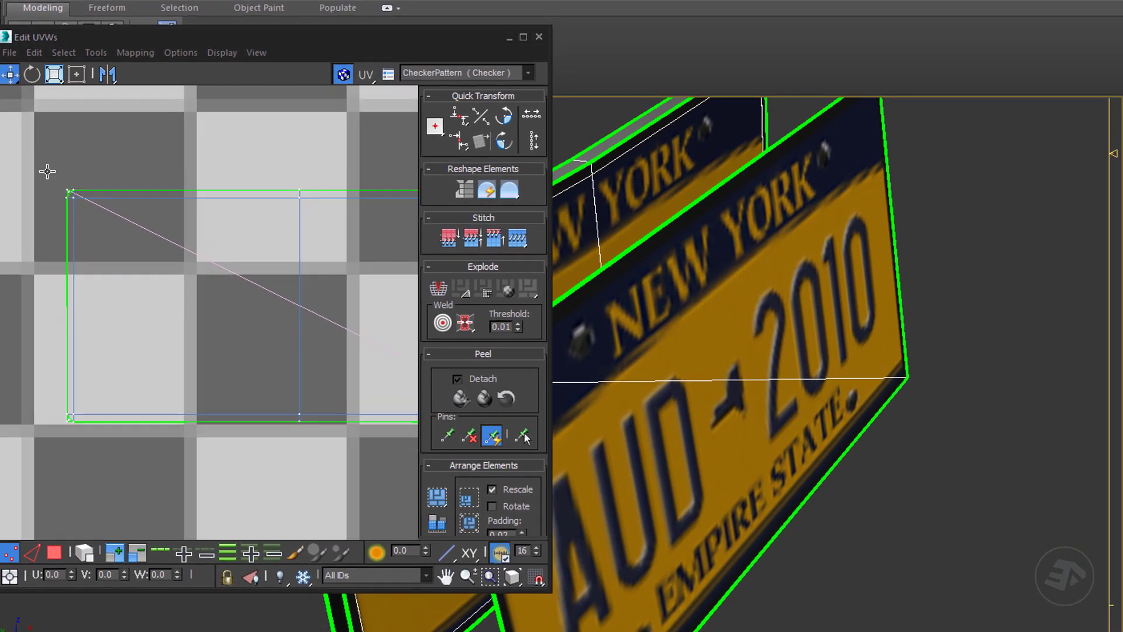
scroll(30, 167, "down", 2)
left_click_drag(25, 157, 349, 381)
scroll(338, 366, "down", 7)
middle_click_drag(338, 367, 188, 348)
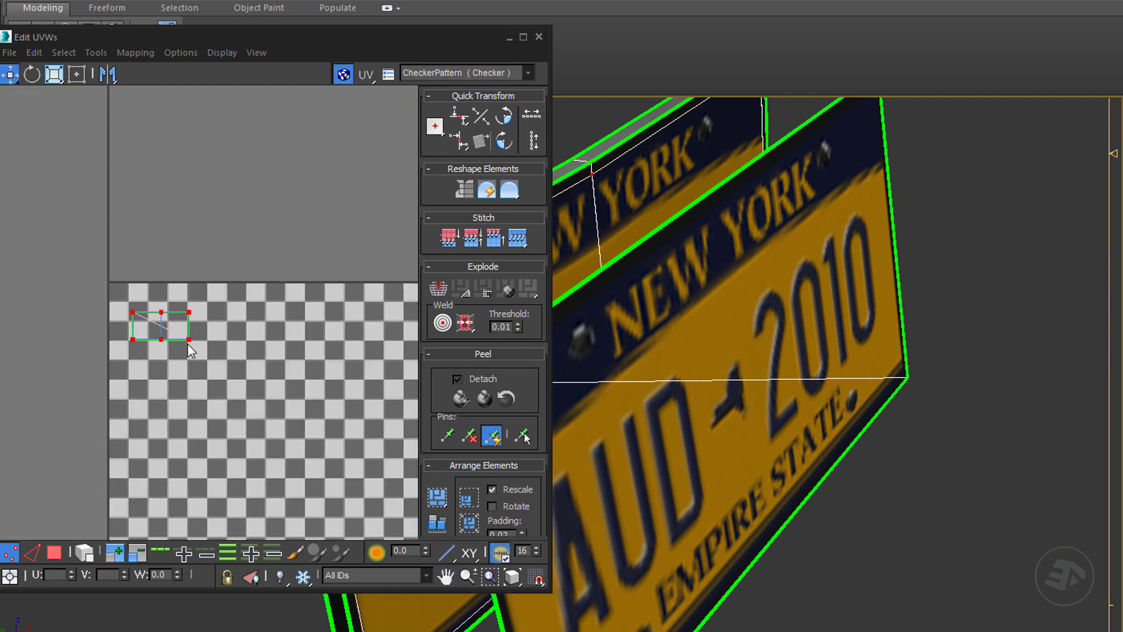
scroll(177, 324, "up", 5)
scroll(243, 284, "up", 4)
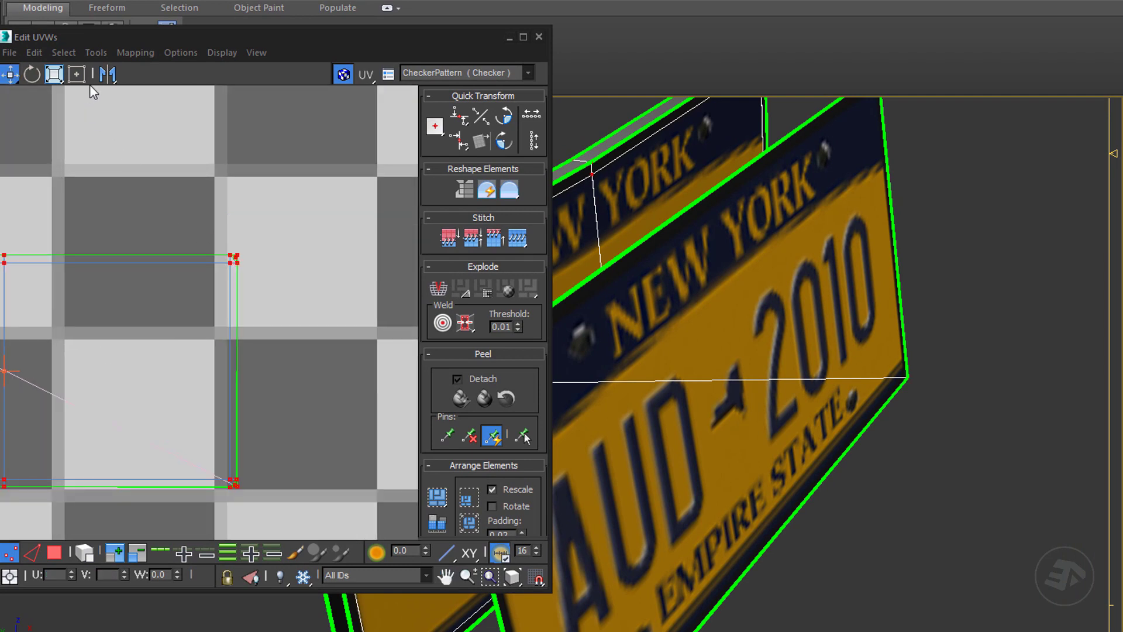
Step: Restrict UV moves to the vertical direction and show the Audi_A4_sign_1.png map as the UV editor's background
left_click_drag(10, 74, 10, 120)
left_click(452, 73)
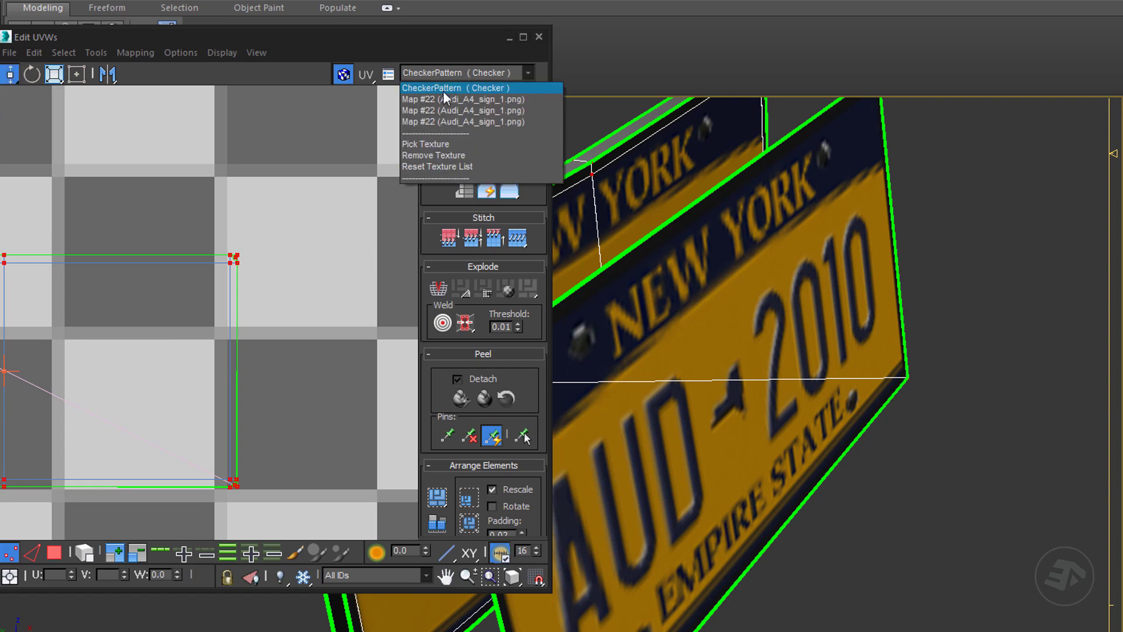
left_click(443, 91)
scroll(267, 272, "up", 5)
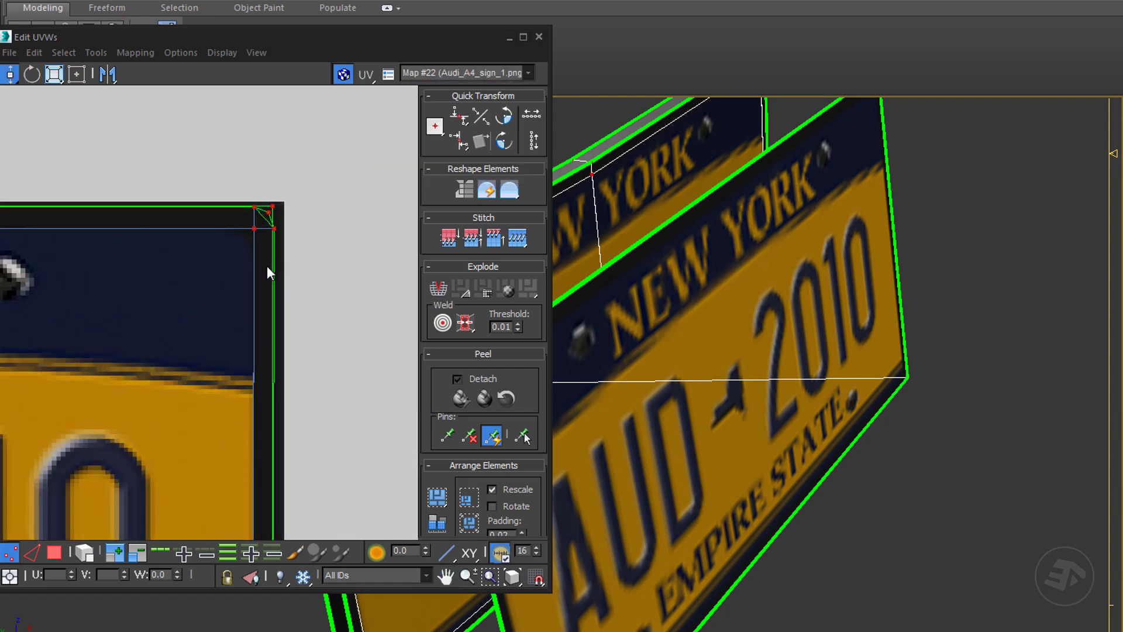
Step: Shift the selected UVs slightly down so the plate's upper side falls on the texture's black border
middle_click_drag(689, 246, 897, 304, "alt")
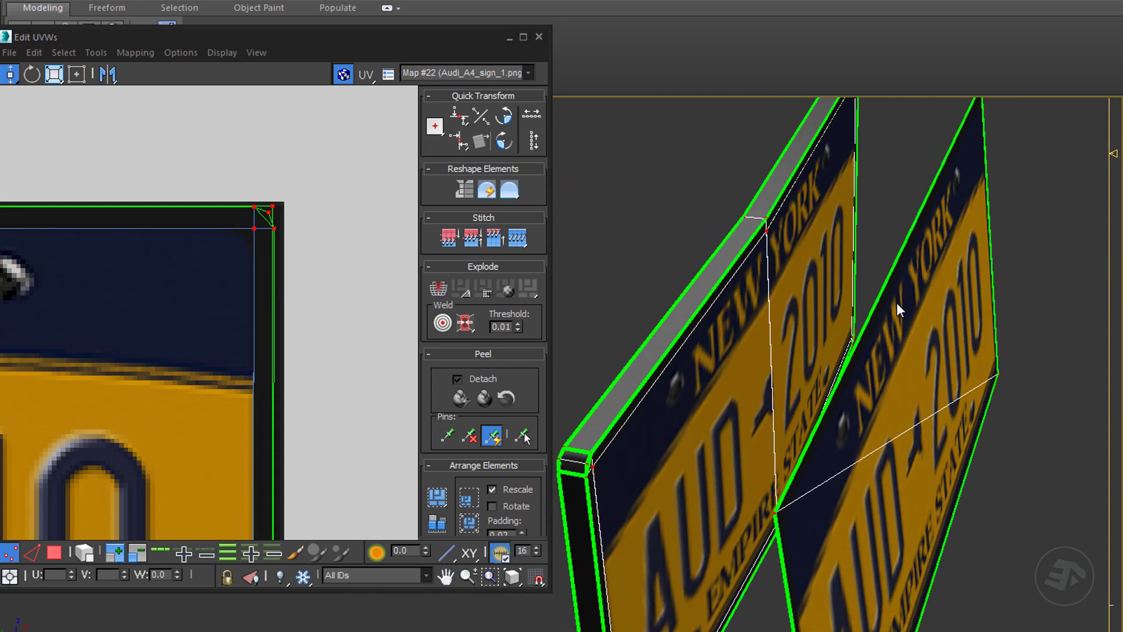
scroll(720, 240, "up", 3)
middle_click_drag(720, 240, 813, 241, "alt")
scroll(813, 240, "down", 2)
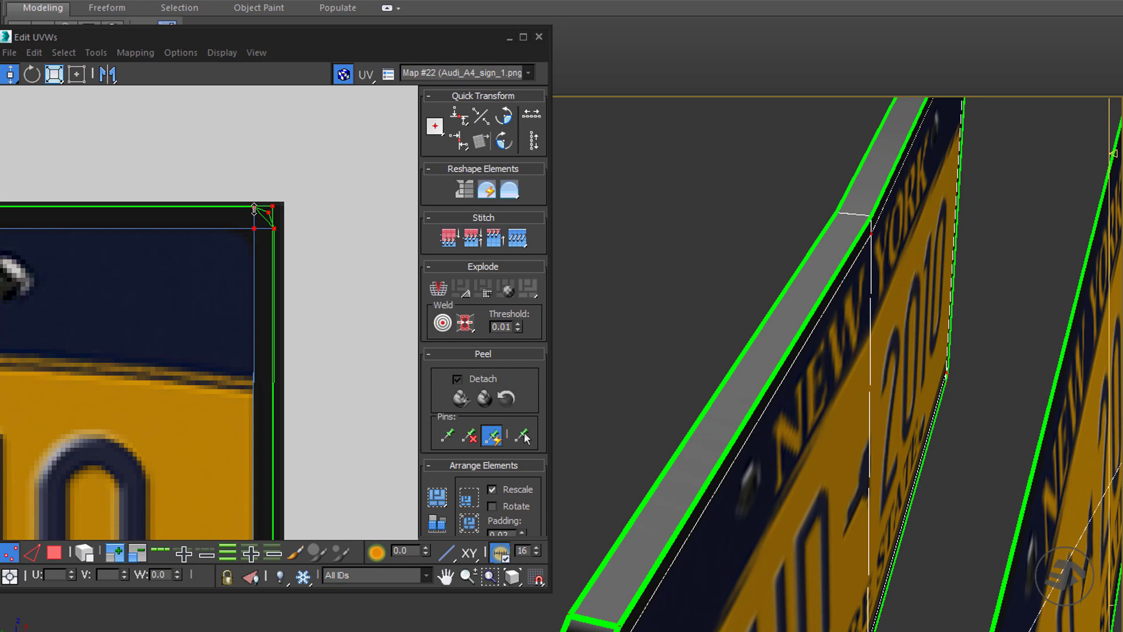
left_click_drag(253, 209, 253, 213)
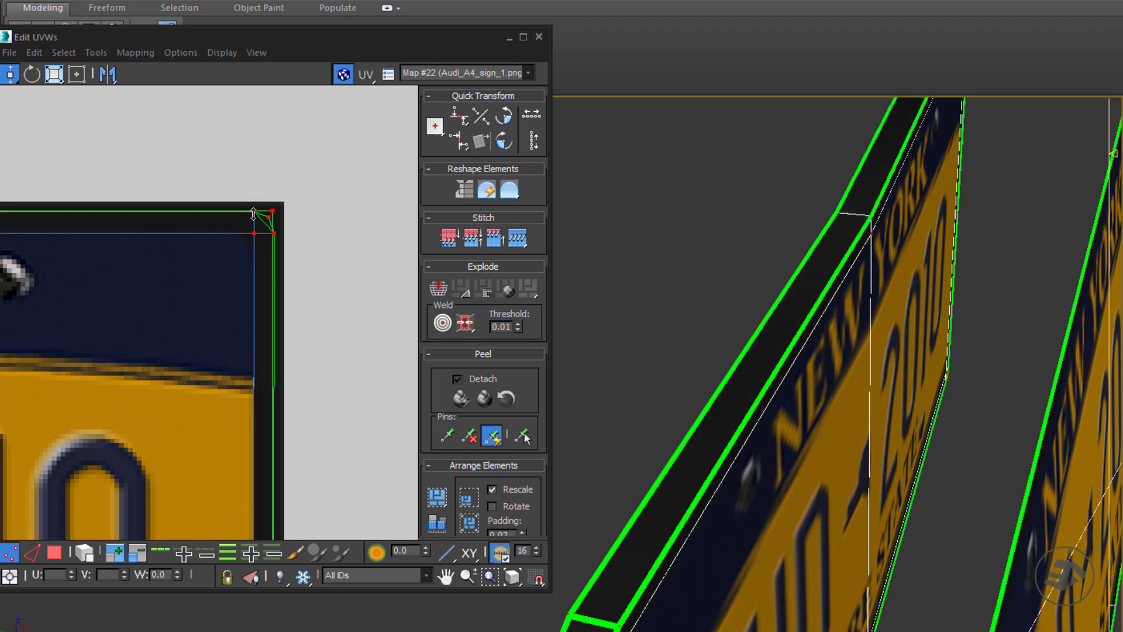
Step: Check the UVs along the plate's lower edge and nudge the selection slightly up onto the black border
middle_click_drag(731, 451, 690, 306, "alt")
middle_click_drag(275, 354, 301, 301)
scroll(301, 301, "down", 3)
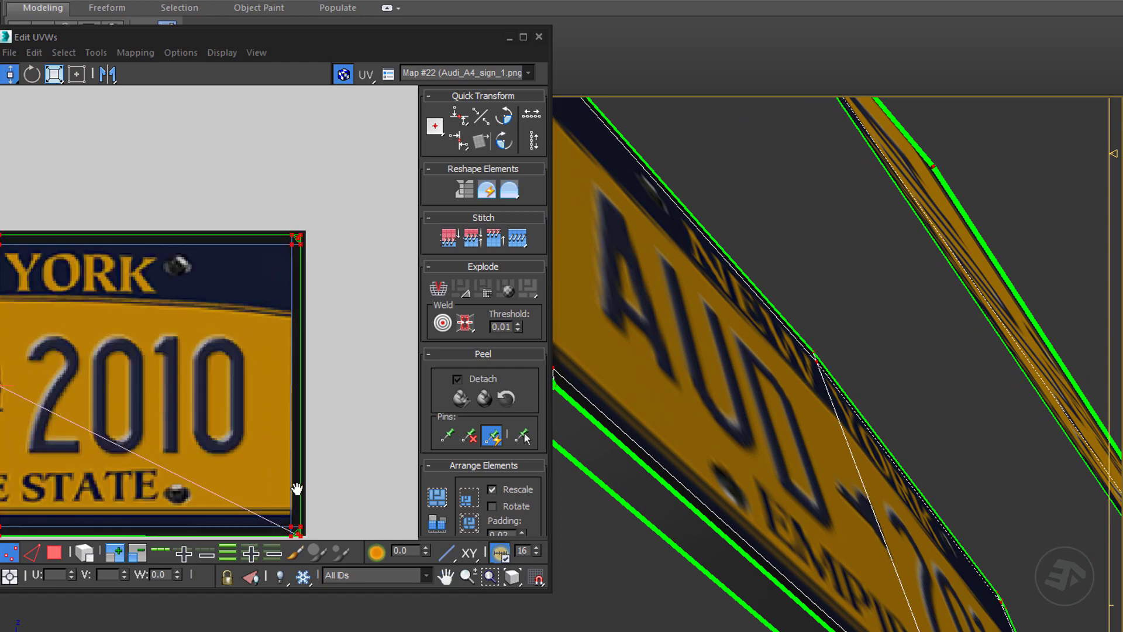
middle_click_drag(296, 489, 303, 421)
scroll(302, 421, "up", 1)
scroll(298, 465, "up", 3)
scroll(297, 465, "down", 3)
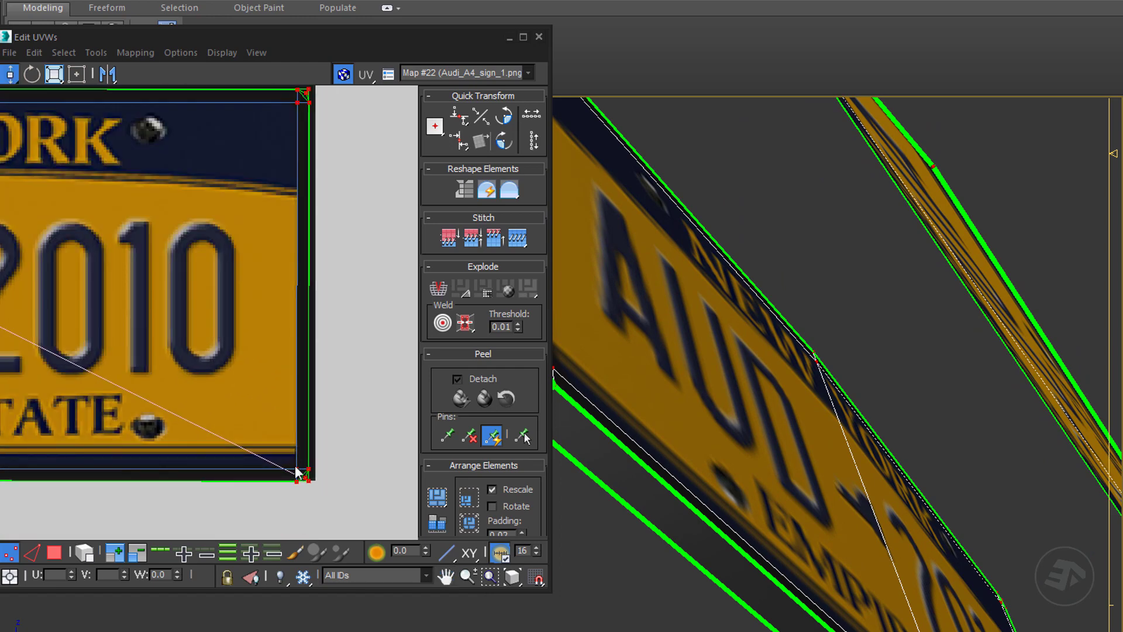
left_click_drag(296, 472, 294, 465)
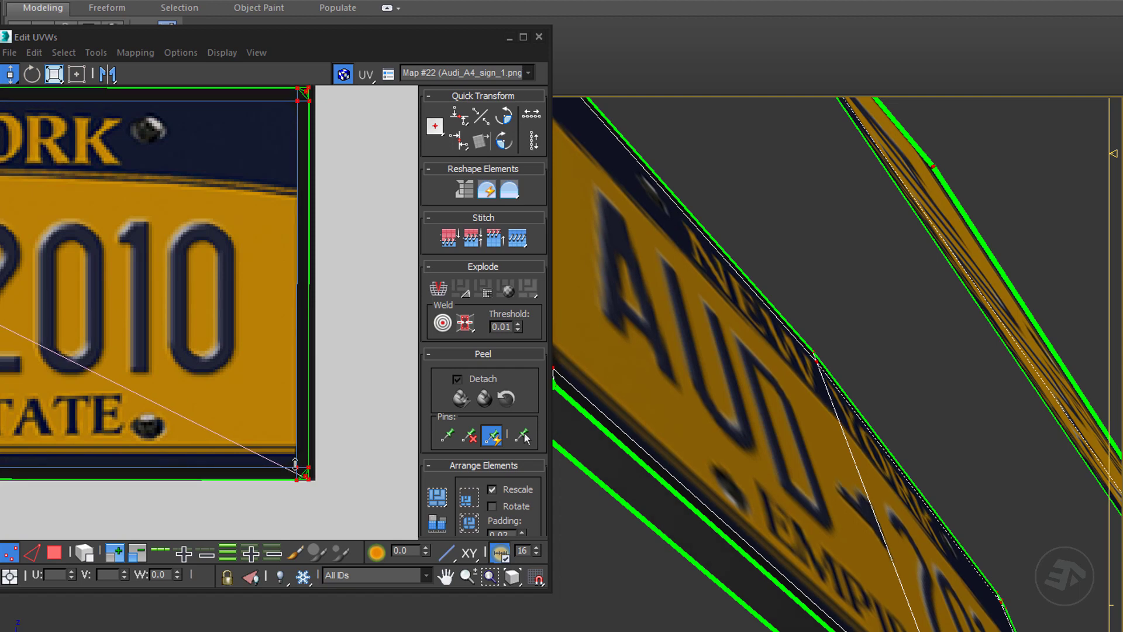
Step: Scale the selected UVs down slightly in the vertical direction and check the plate's upper and lower sides
left_click_drag(54, 79, 54, 120)
left_click_drag(296, 103, 296, 110)
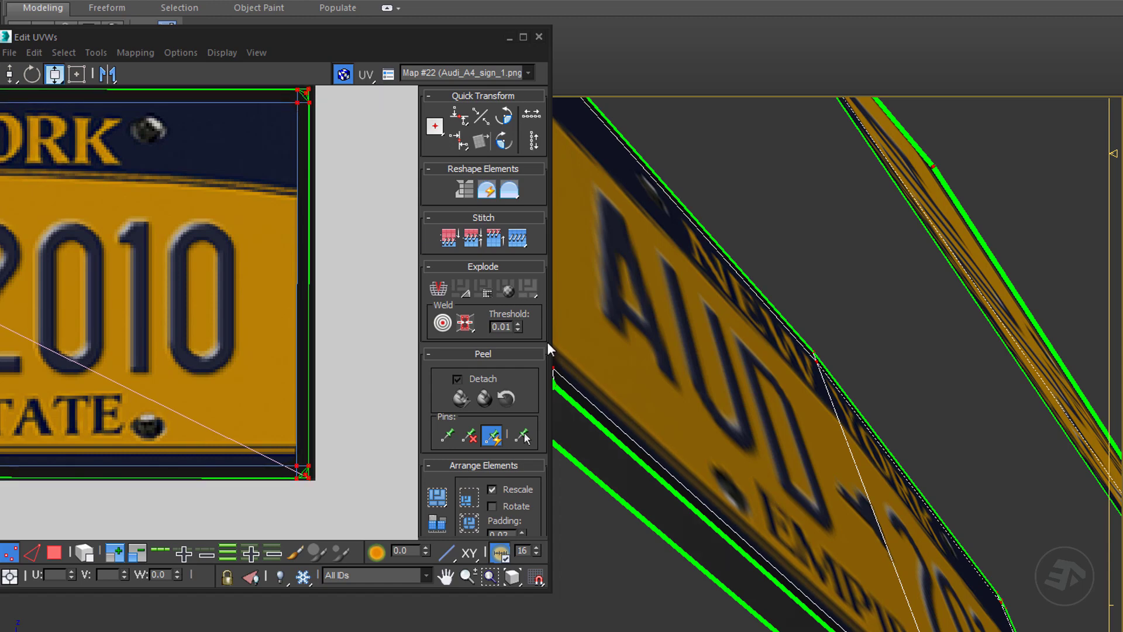
middle_click_drag(548, 350, 674, 343, "alt")
scroll(671, 359, "down", 3)
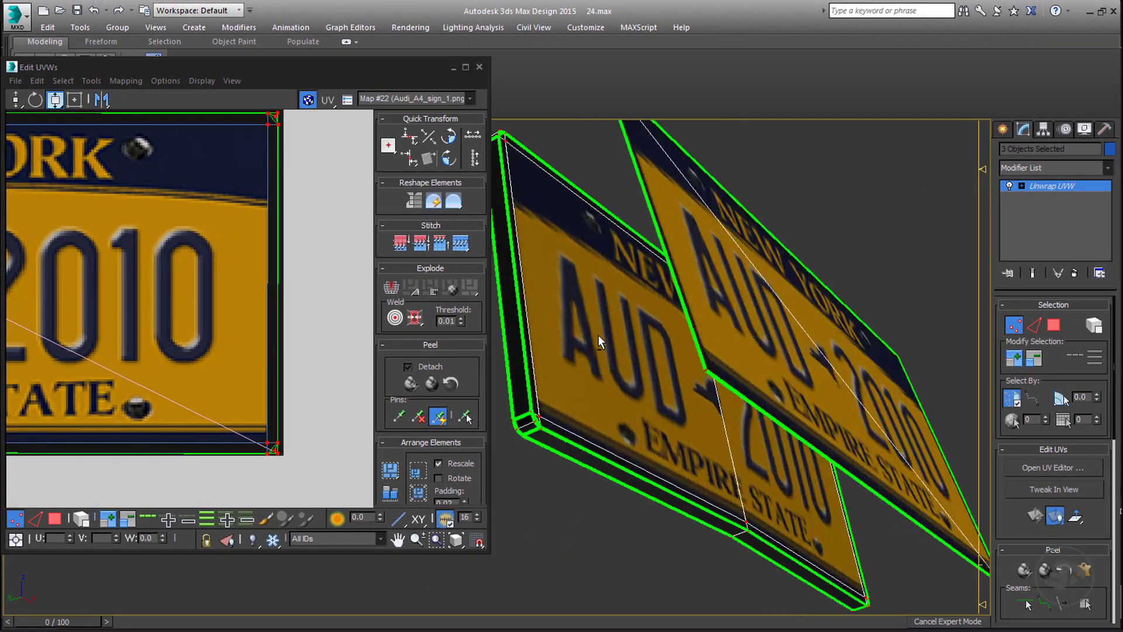
middle_click_drag(598, 335, 557, 396, "alt")
scroll(550, 409, "up", 3)
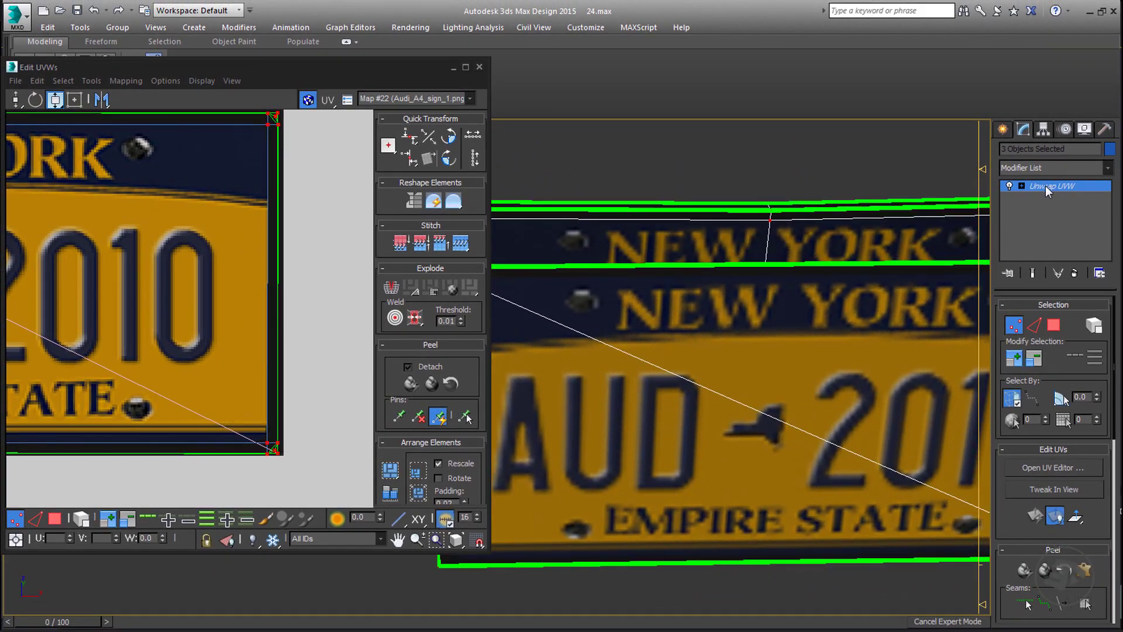
Step: Deselect the UV vertices and collapse the Unwrap UVW modifier on the three plate objects
right_click(1022, 185)
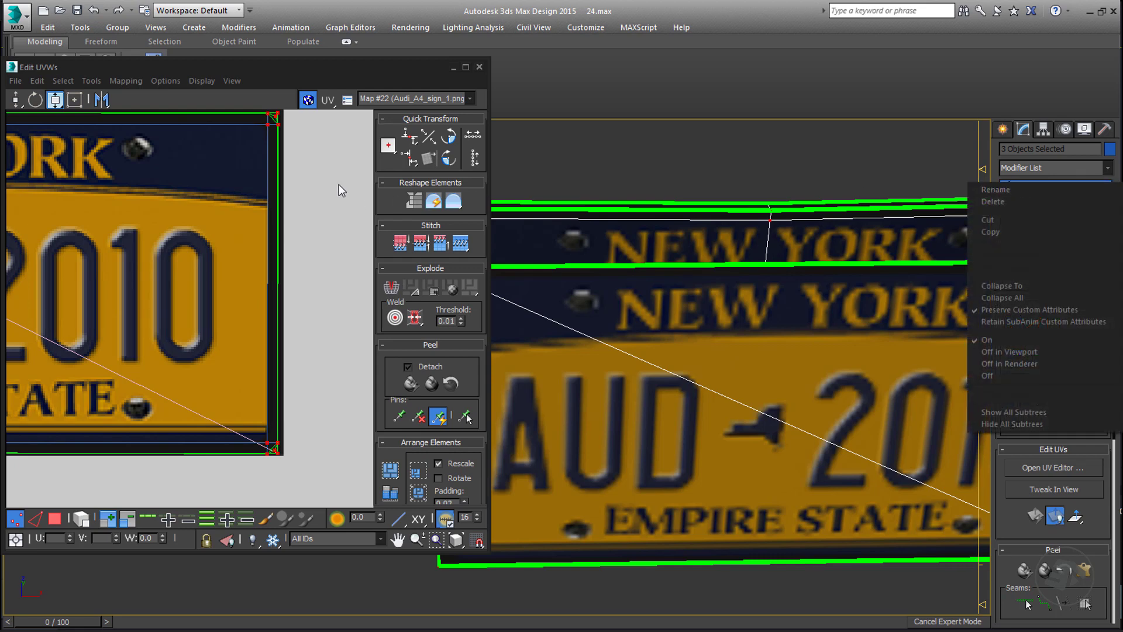
left_click(346, 201)
right_click(1031, 183)
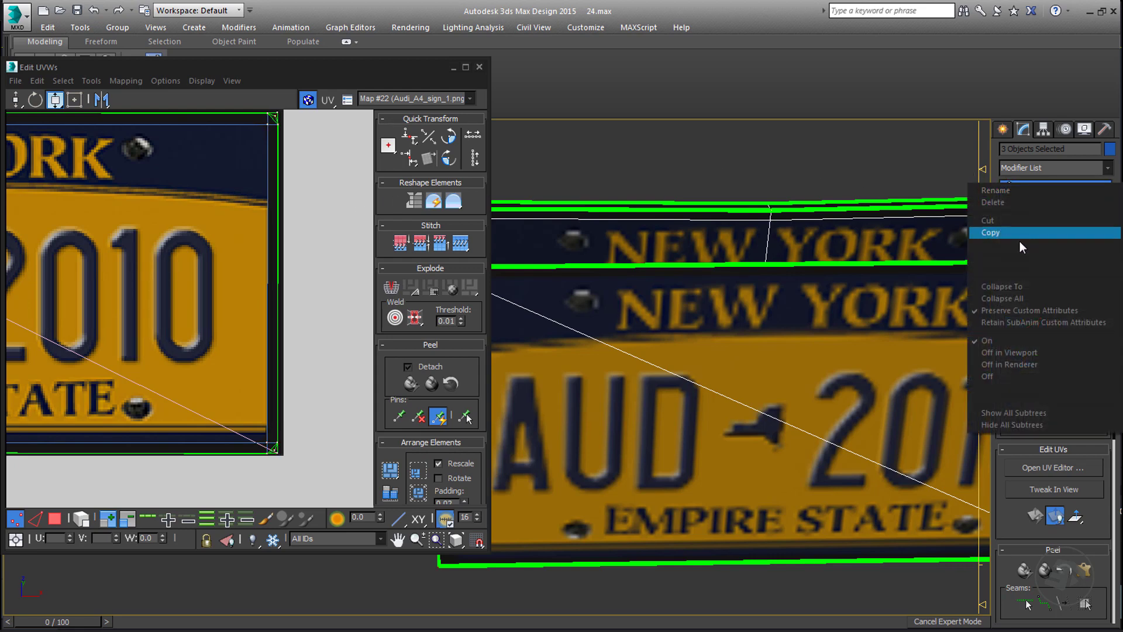
left_click(1006, 289)
left_click(634, 377)
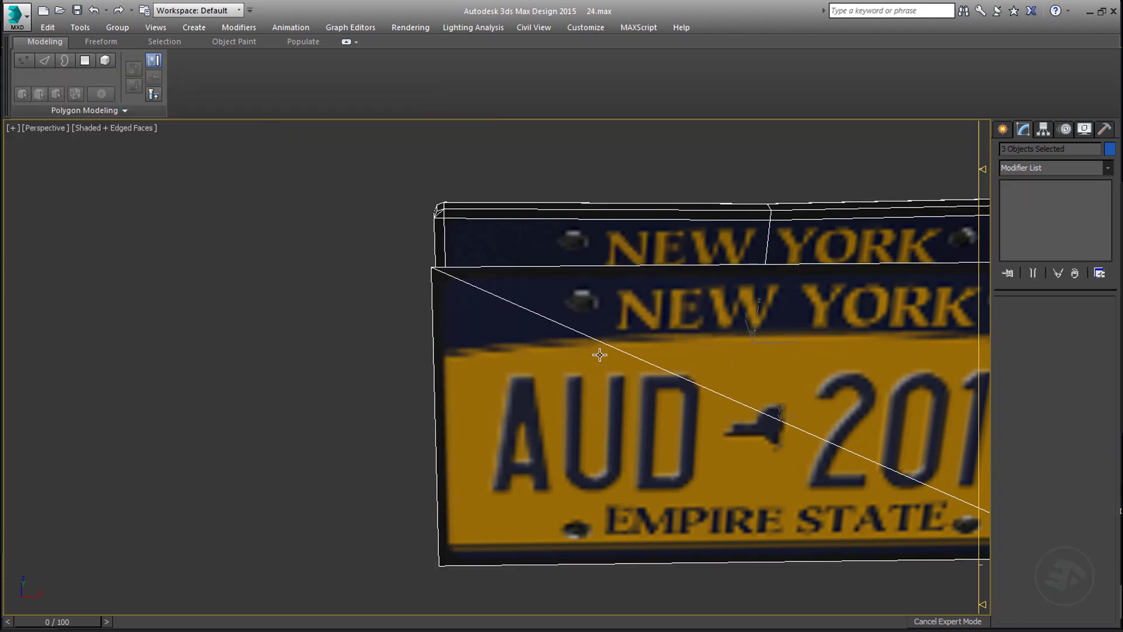
Step: Examine the plate's sides and corners up close, first in isolation and also mounted on the car's trunk
middle_click_drag(599, 354, 576, 286, "alt")
left_click(658, 290)
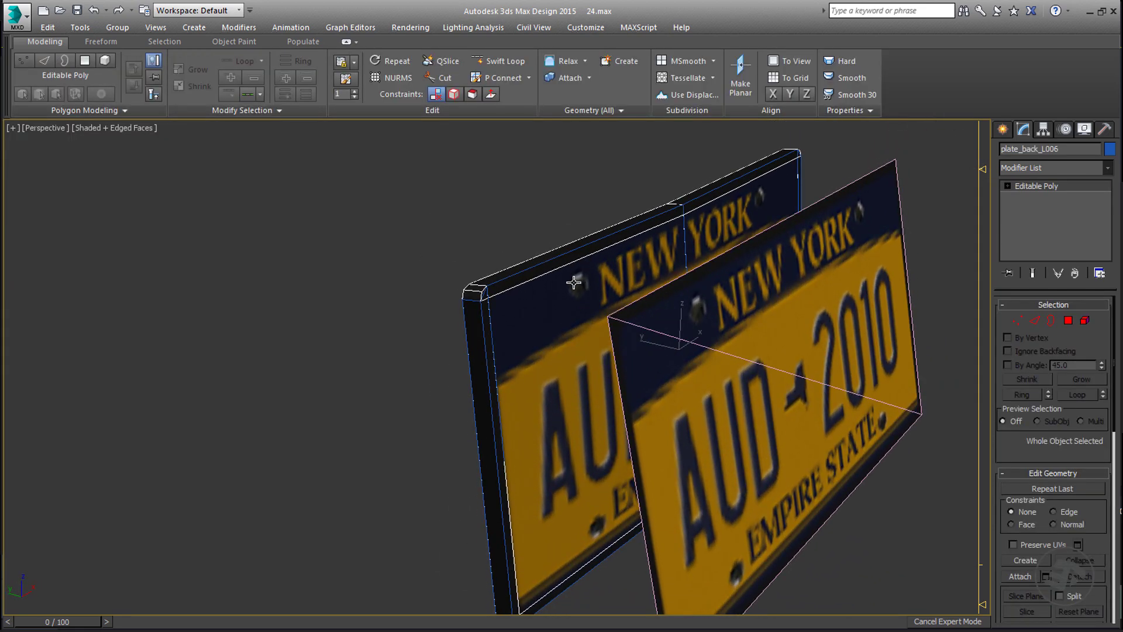
scroll(572, 282, "up", 5)
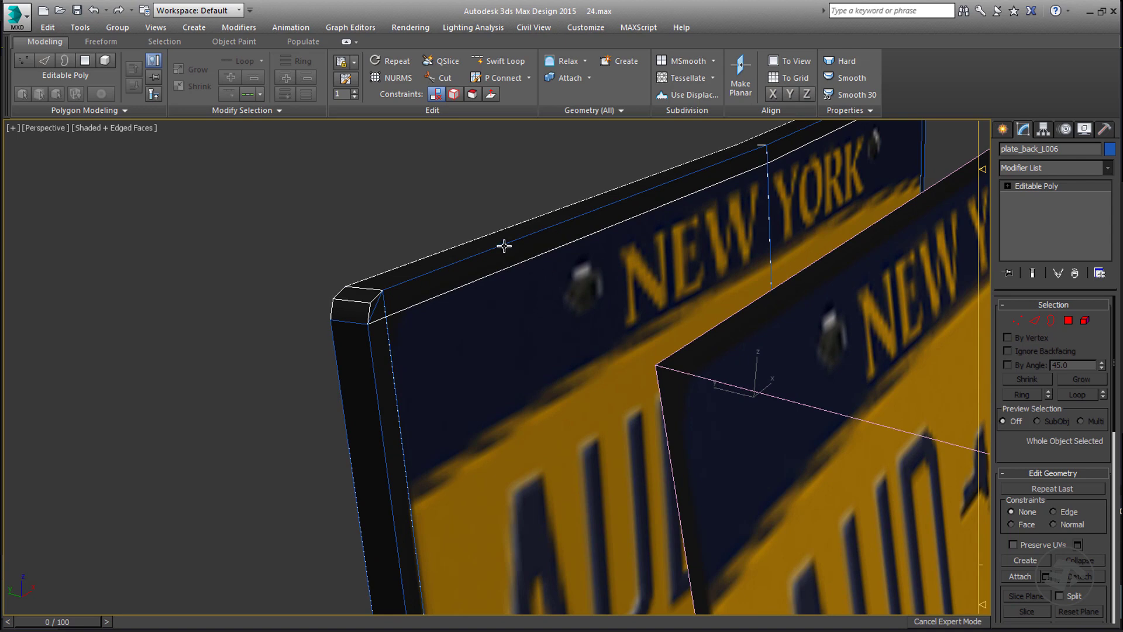
middle_click_drag(528, 240, 506, 255, "alt")
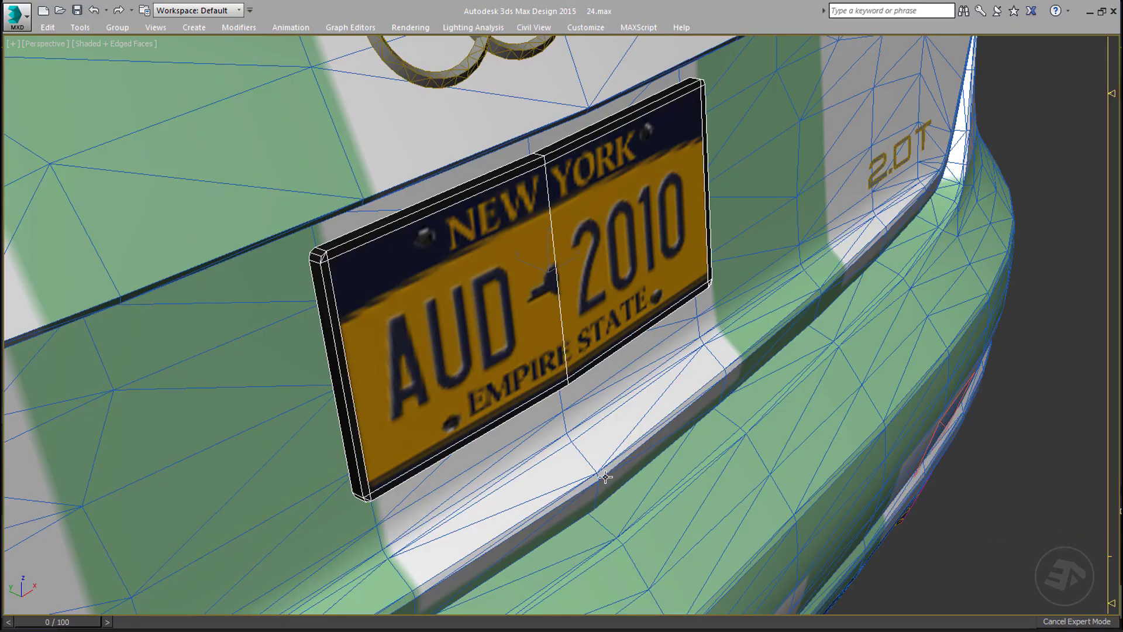
scroll(622, 437, "up", 5)
scroll(368, 353, "up", 1)
middle_click_drag(497, 381, 459, 398, "alt")
scroll(388, 348, "down", 3)
scroll(459, 397, "down", 3)
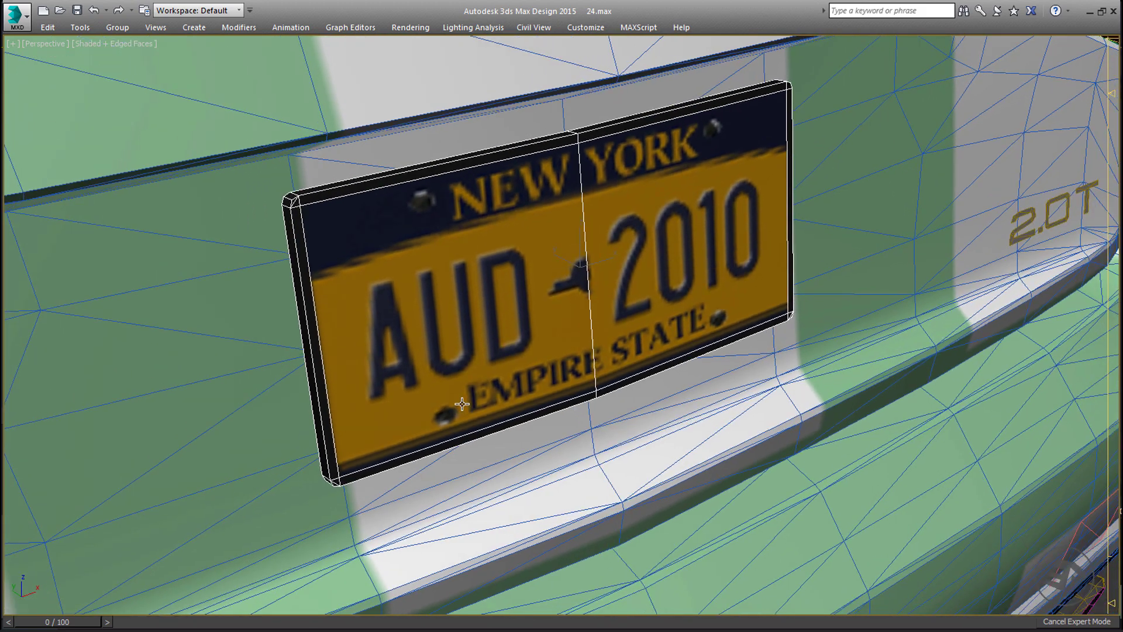
Step: Test-render the mounted licence plate from three different viewing angles
key("shift+q")
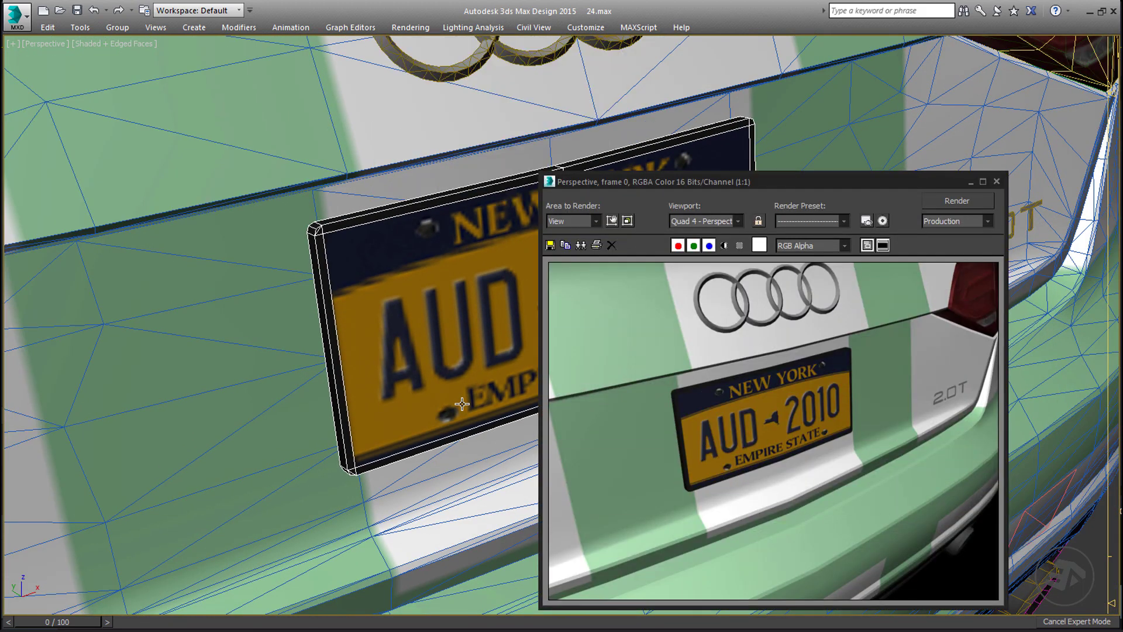
scroll(446, 363, "up", 3)
key("shift+q")
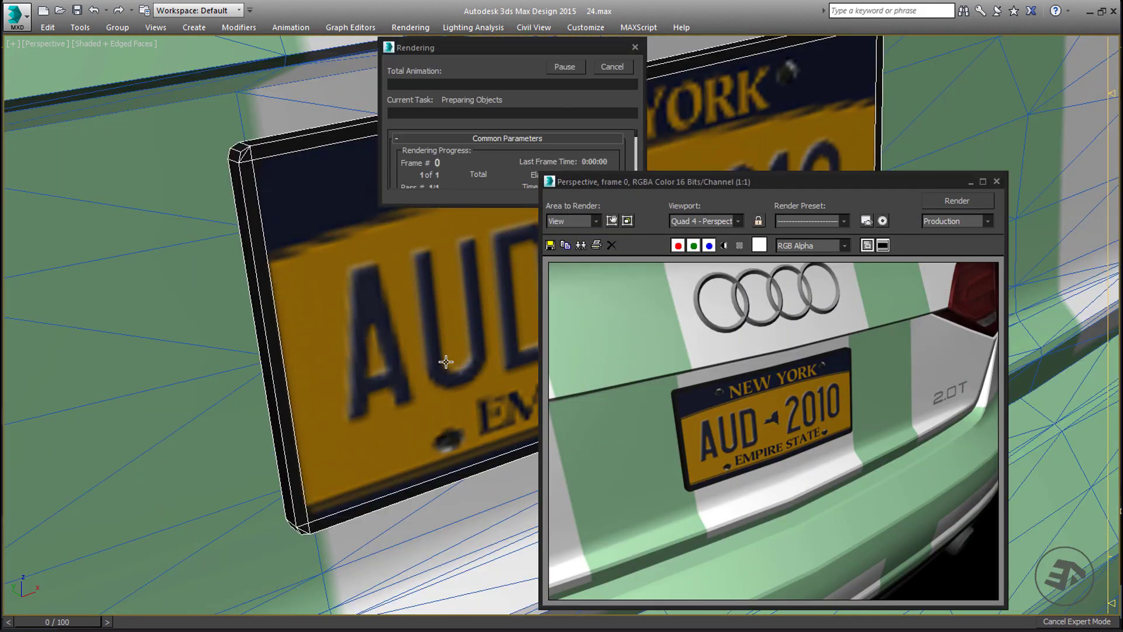
scroll(441, 374, "down", 2)
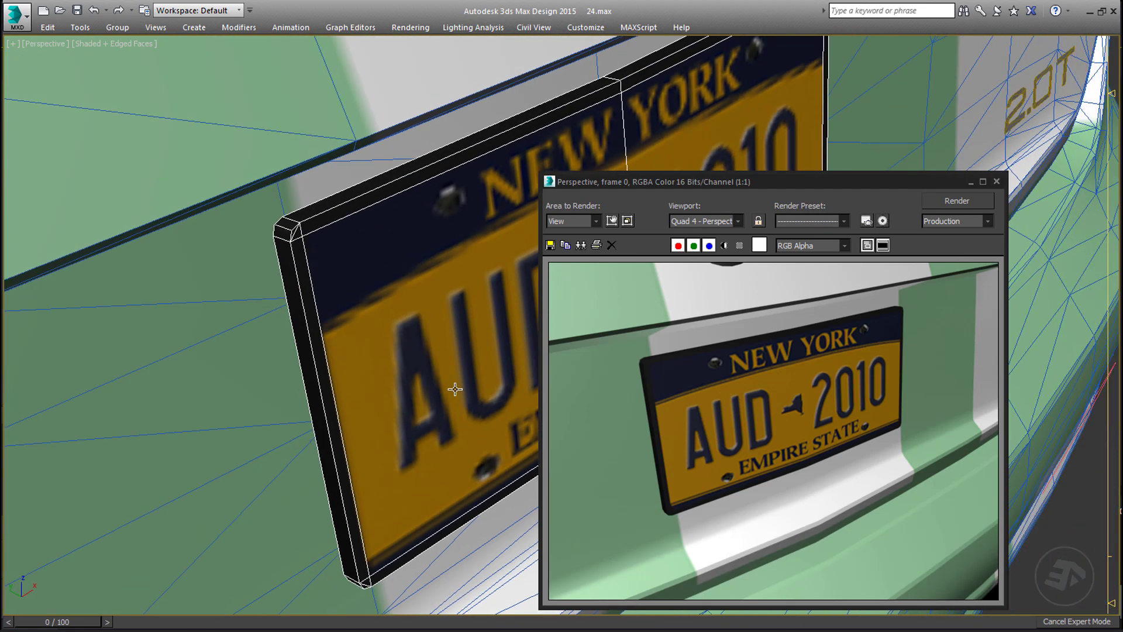
key("shift+q")
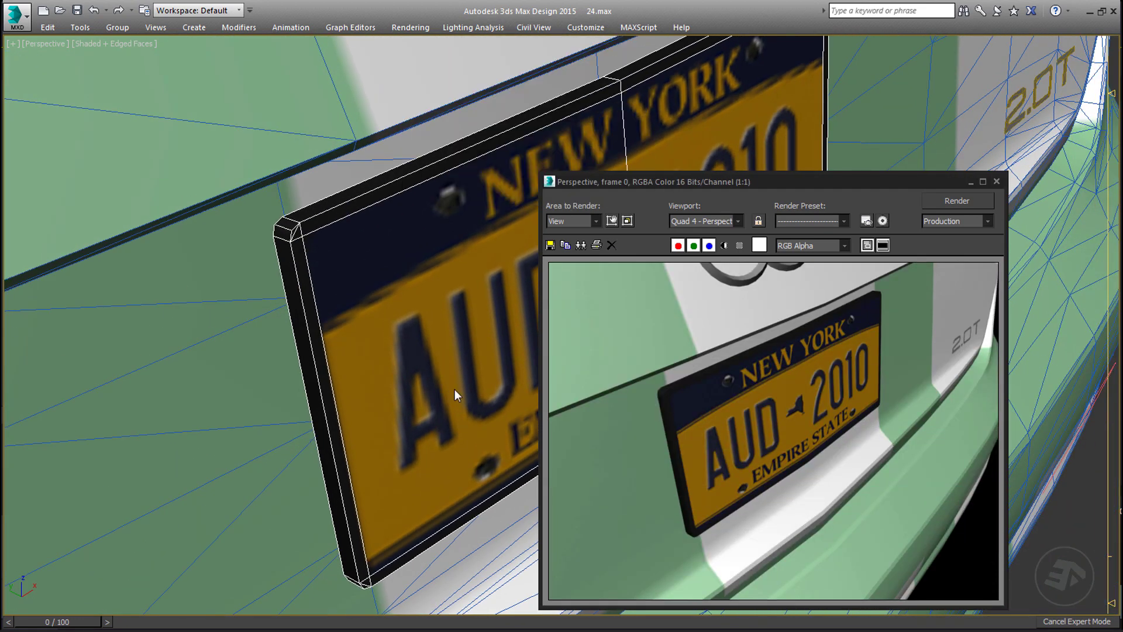